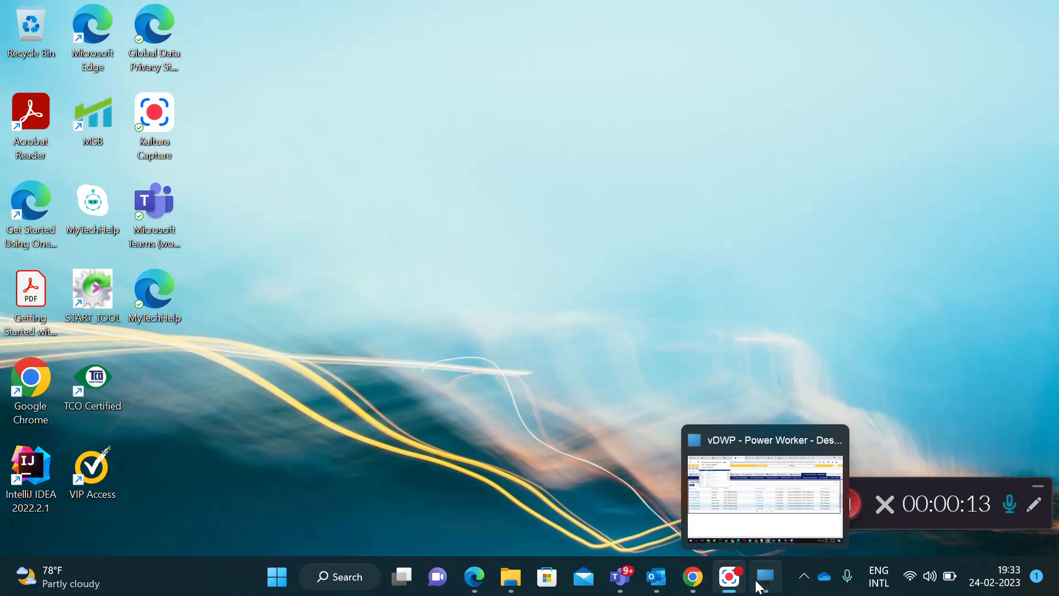
Switch to the Notepad++ notes in the remote desktop and add the line "Iam creating one DB View" below the field list.
left_click(759, 522)
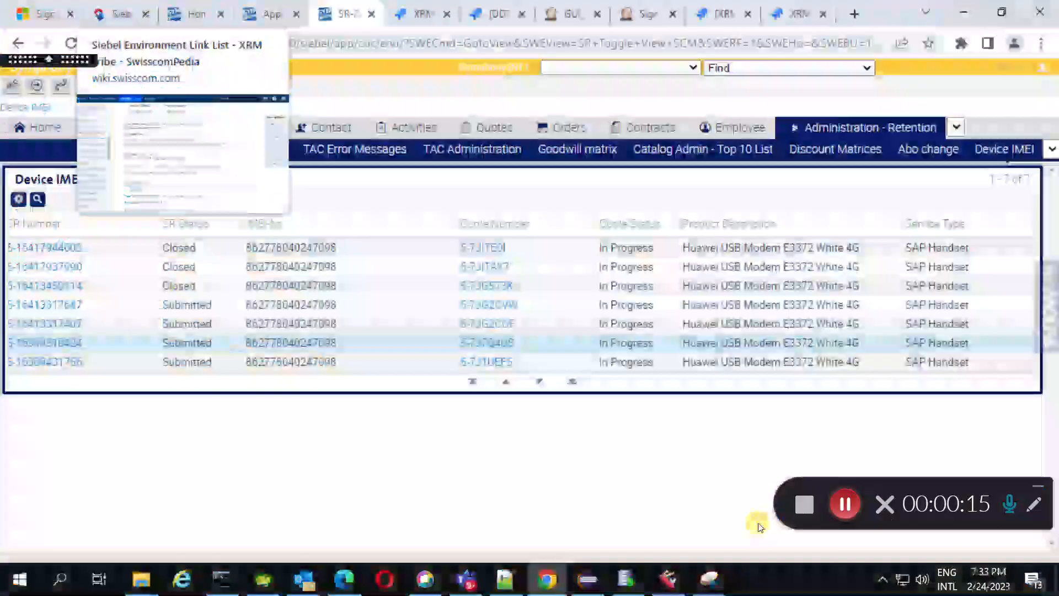
left_click(507, 582)
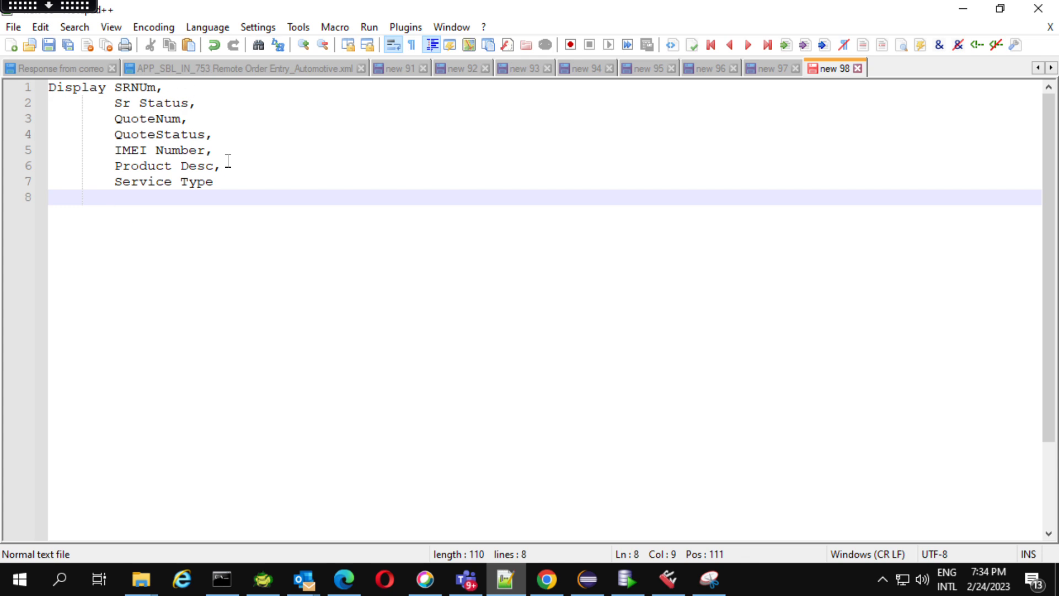
left_click(231, 187)
key("Return")
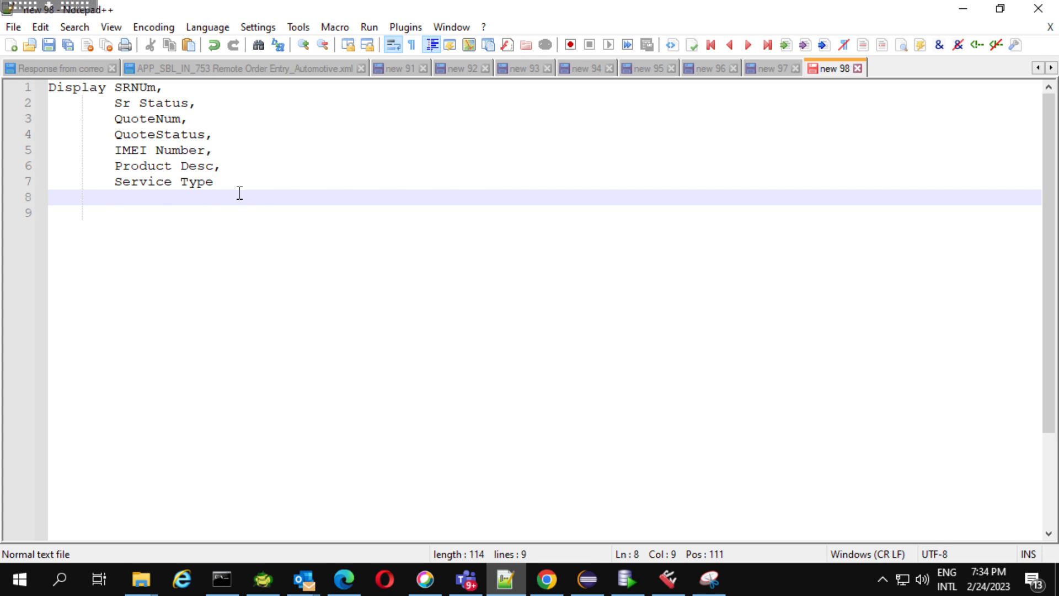
key("BackSpace")
key("BackSpace")
key("Return")
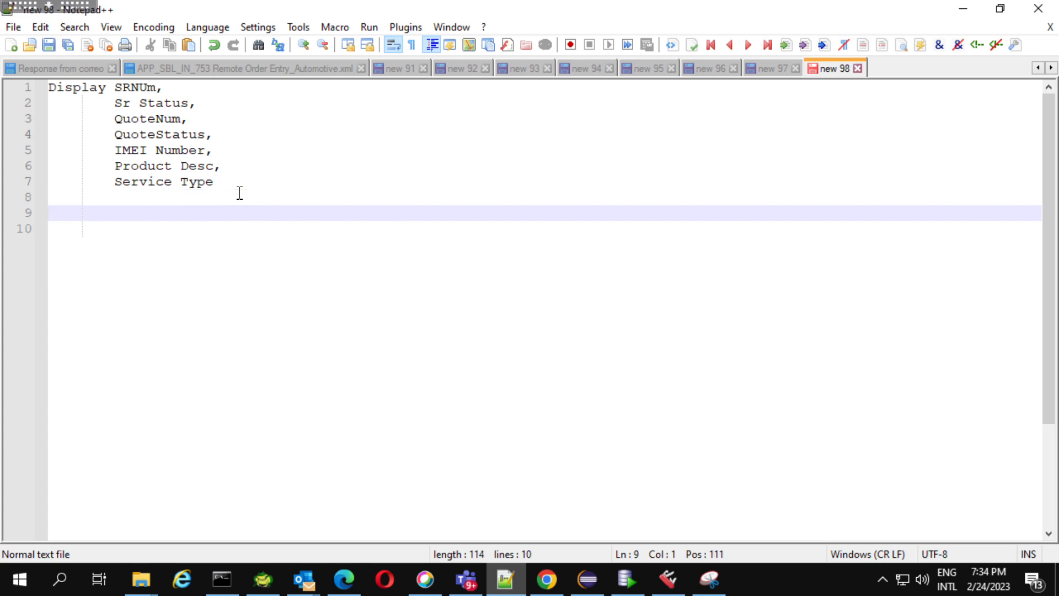
type("Iam creating one ")
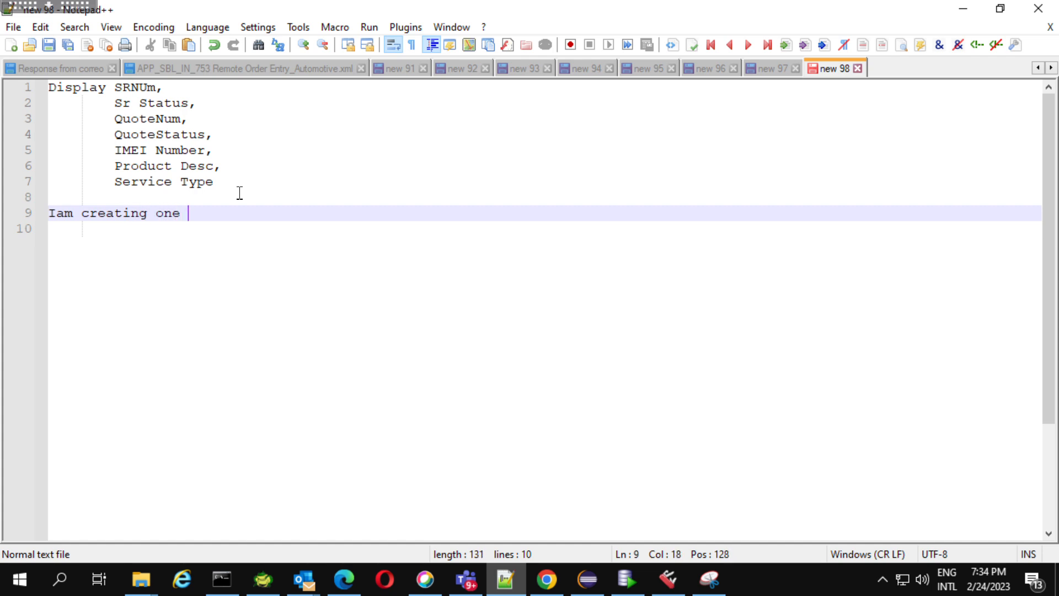
type("DB View")
key("Return")
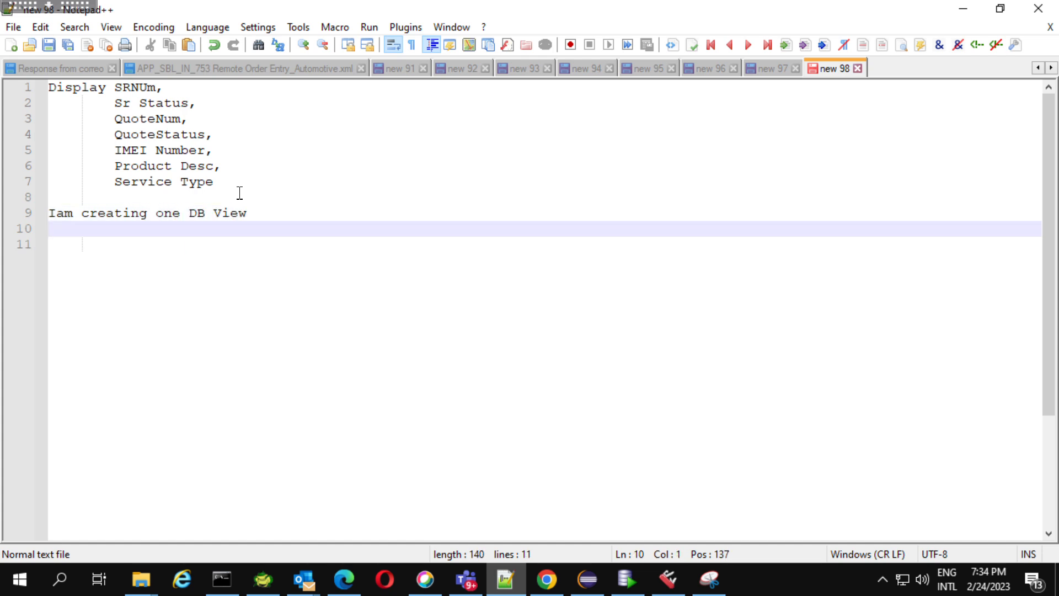
Add the lines "External table", "External BC", "Applet" and "View" below the DB View line.
type("External")
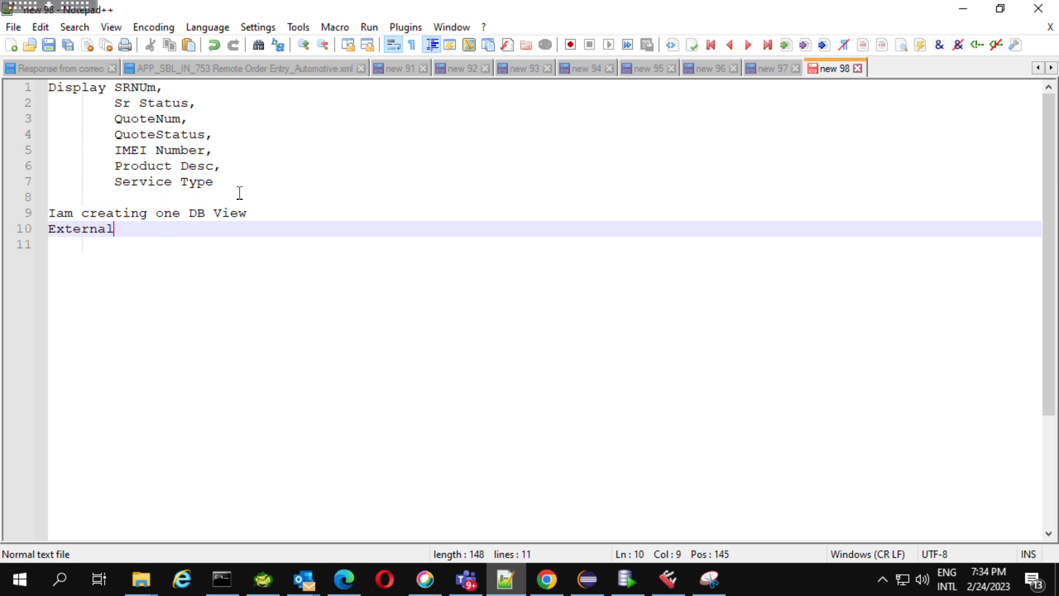
type(" table")
key("Return")
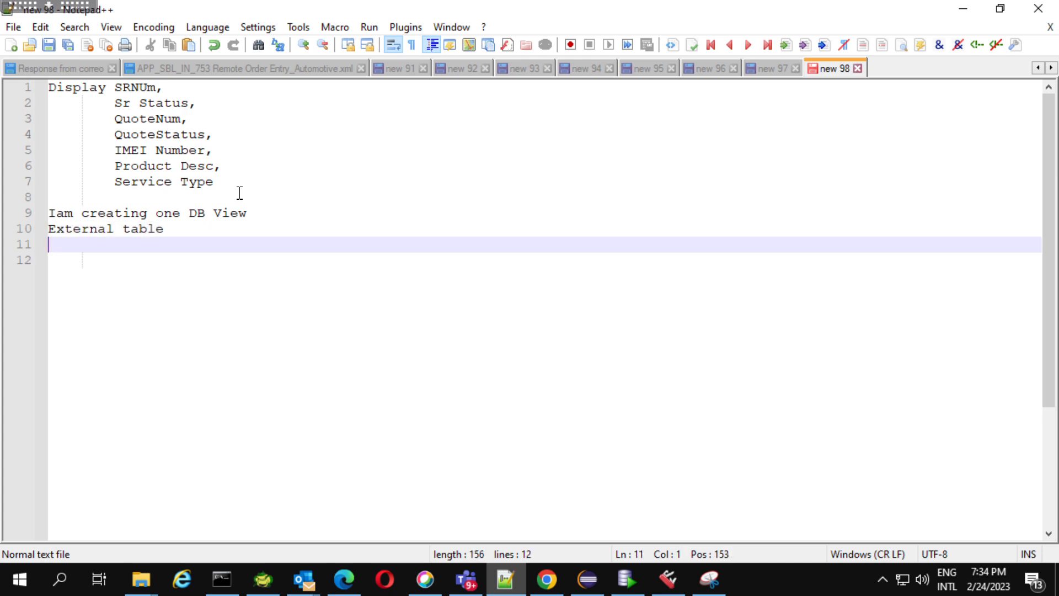
type("Exte")
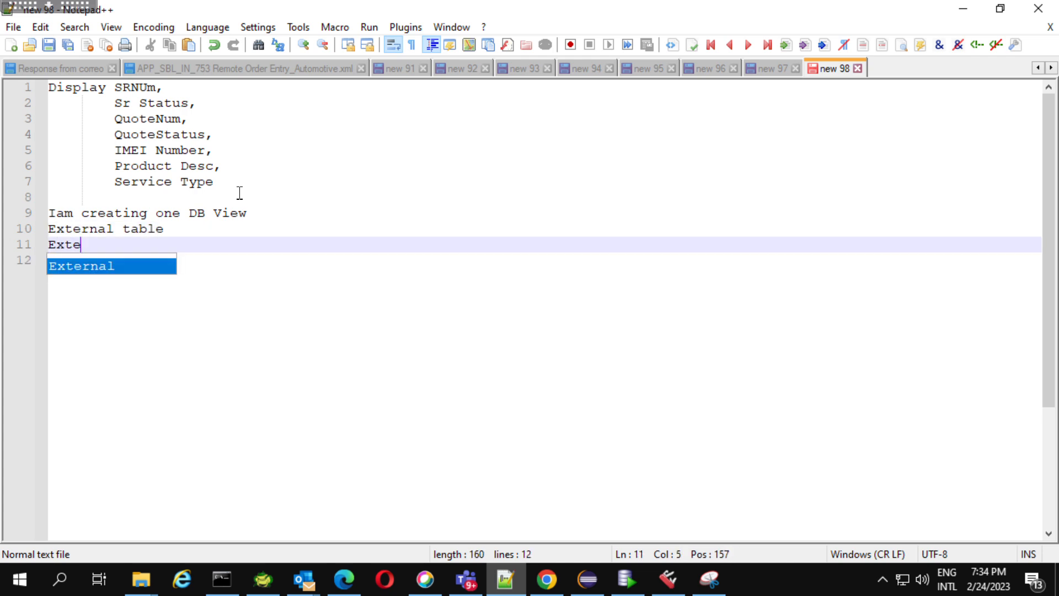
type("rnal BC")
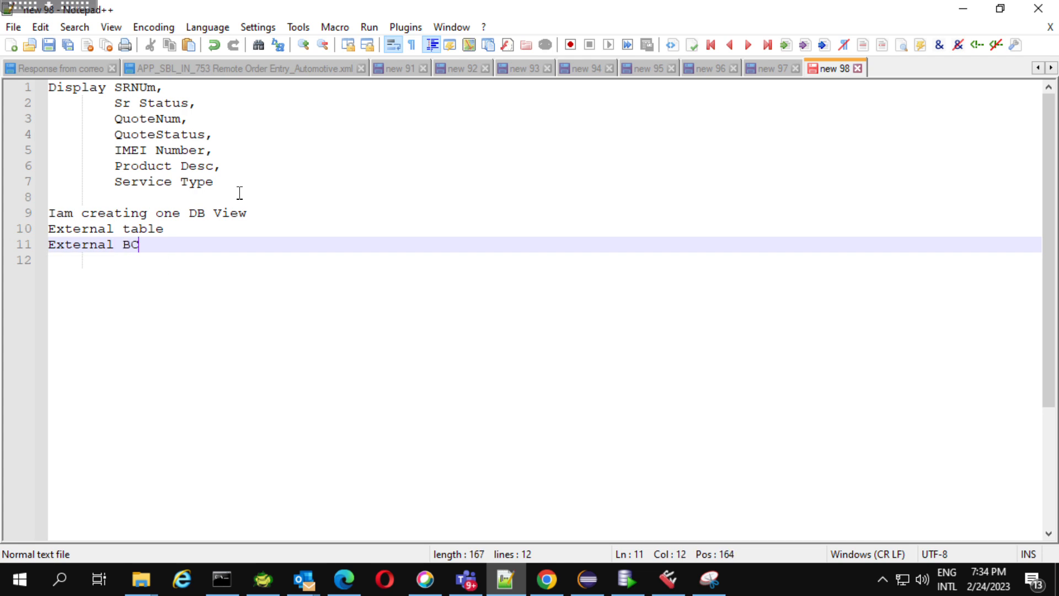
key("Return")
type("Applet")
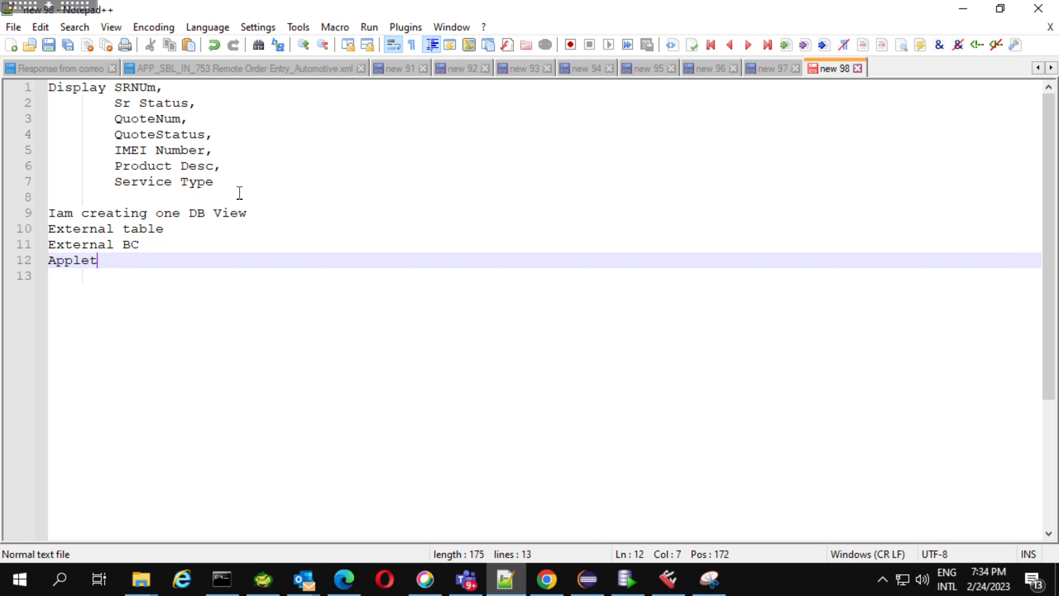
key("Return")
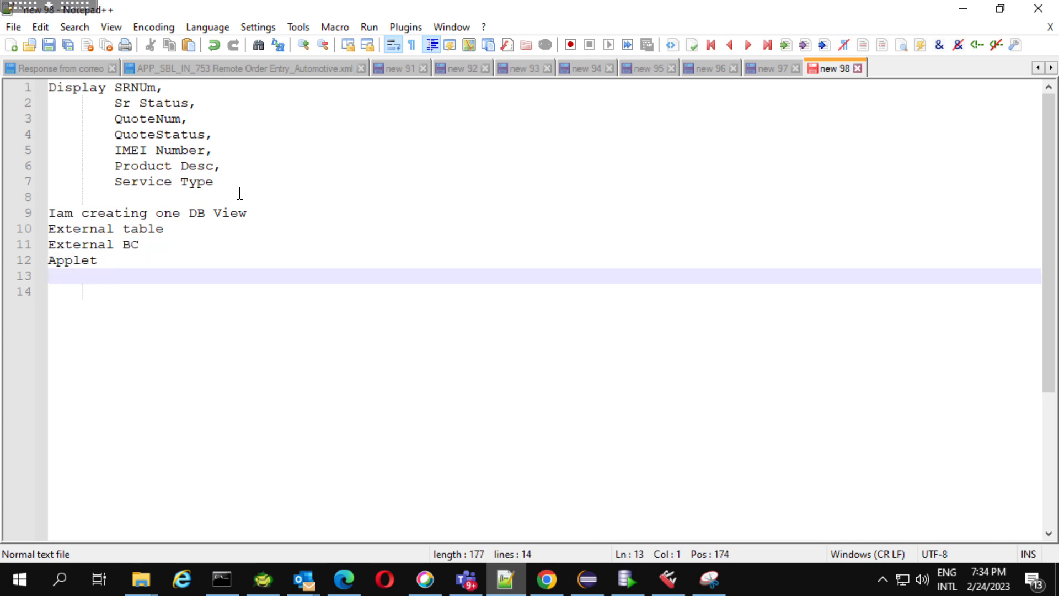
type("View")
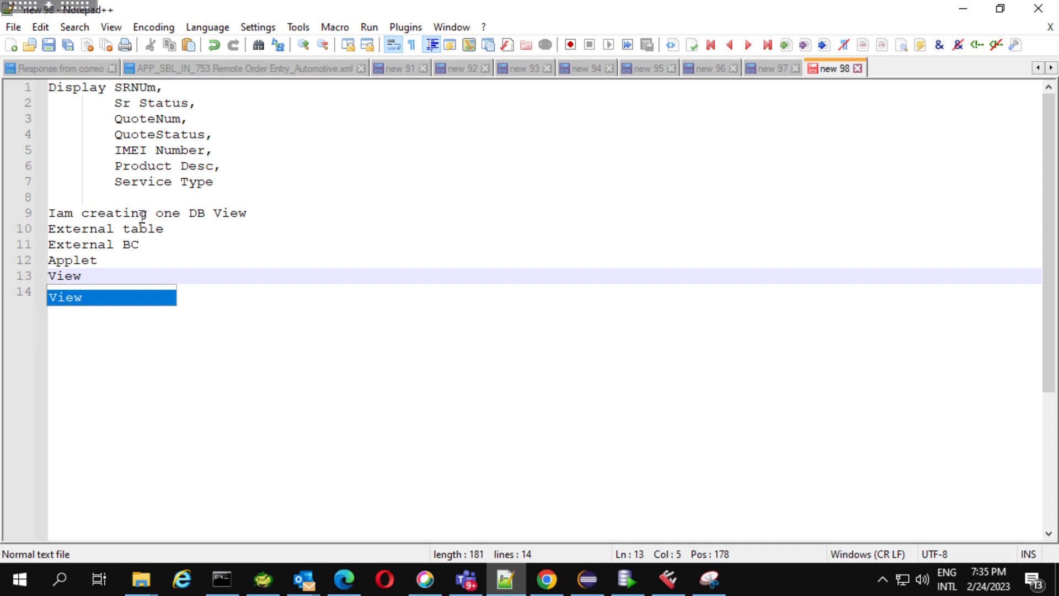
Switch to Toad for Oracle and copy the complete script of the V_QLI_IMEI view from the Schema Browser.
left_click(269, 583)
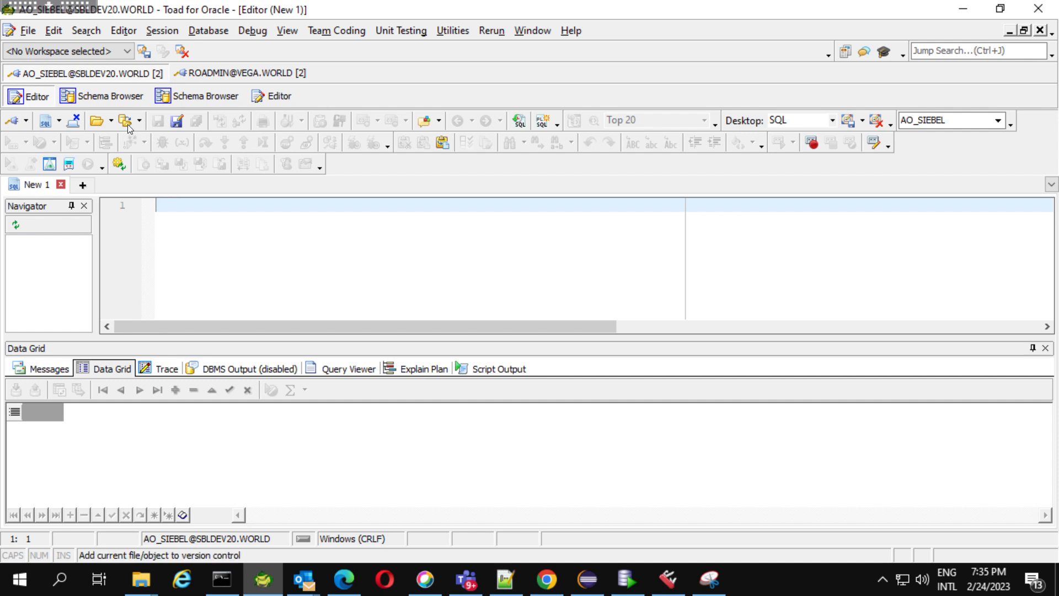
left_click(122, 98)
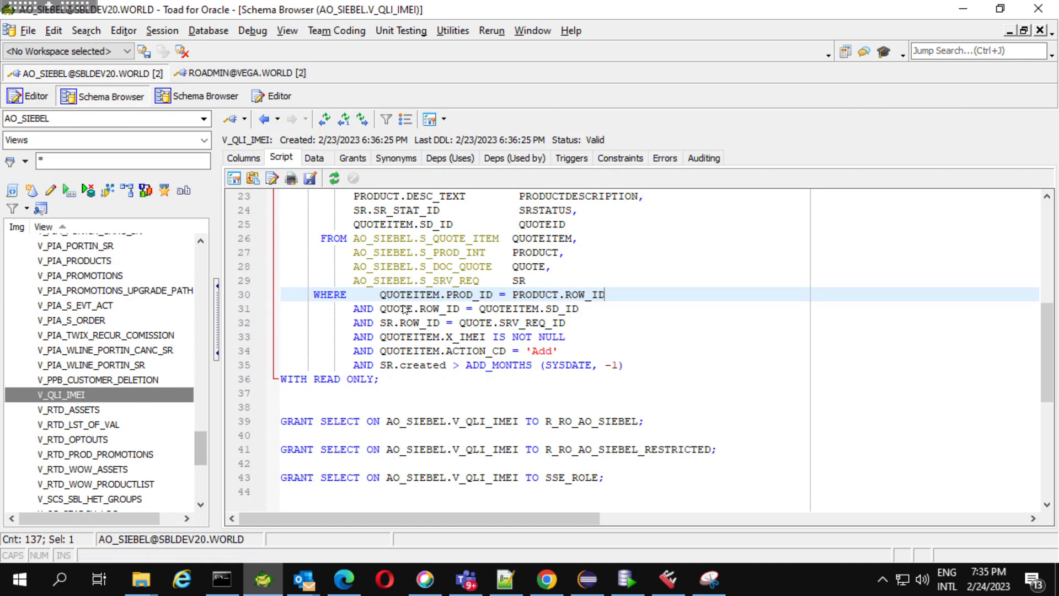
left_click_drag(1053, 345, 1057, 202)
left_click(693, 363)
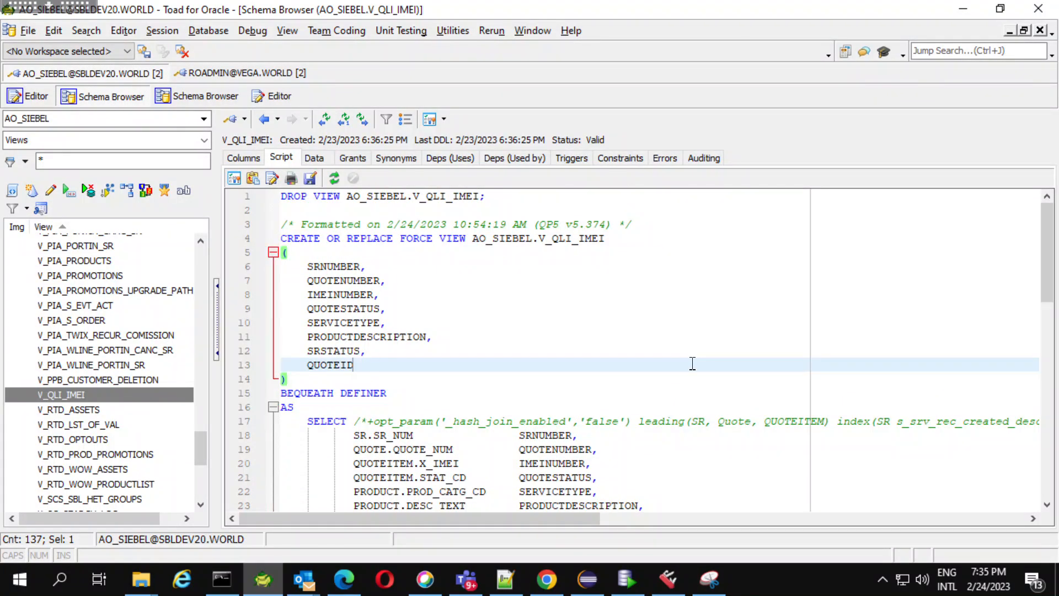
key("ctrl+a")
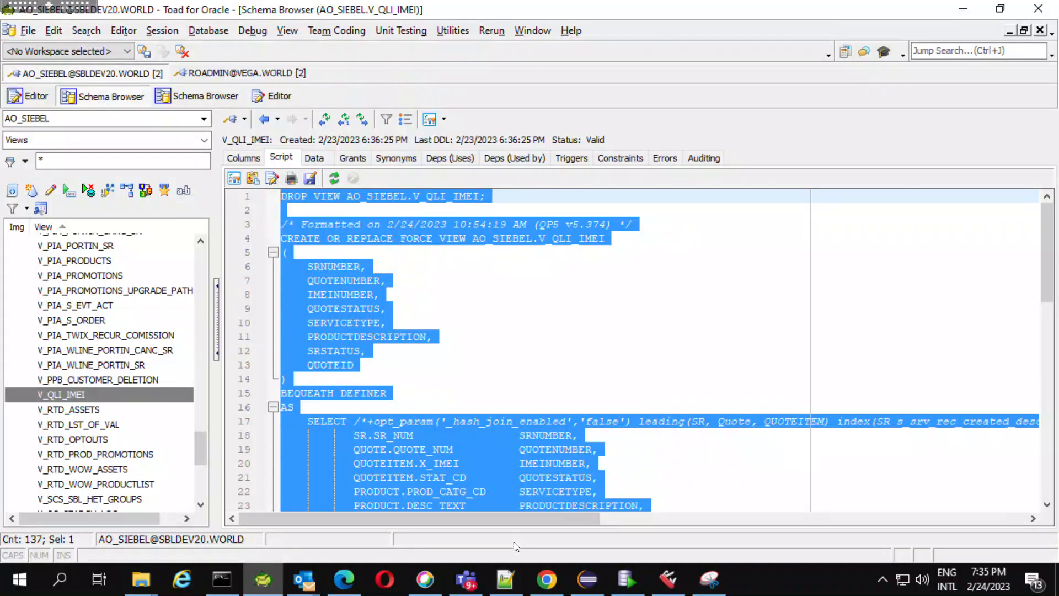
Switch to Notepad++ and paste the copied view script into a new document.
left_click(505, 580)
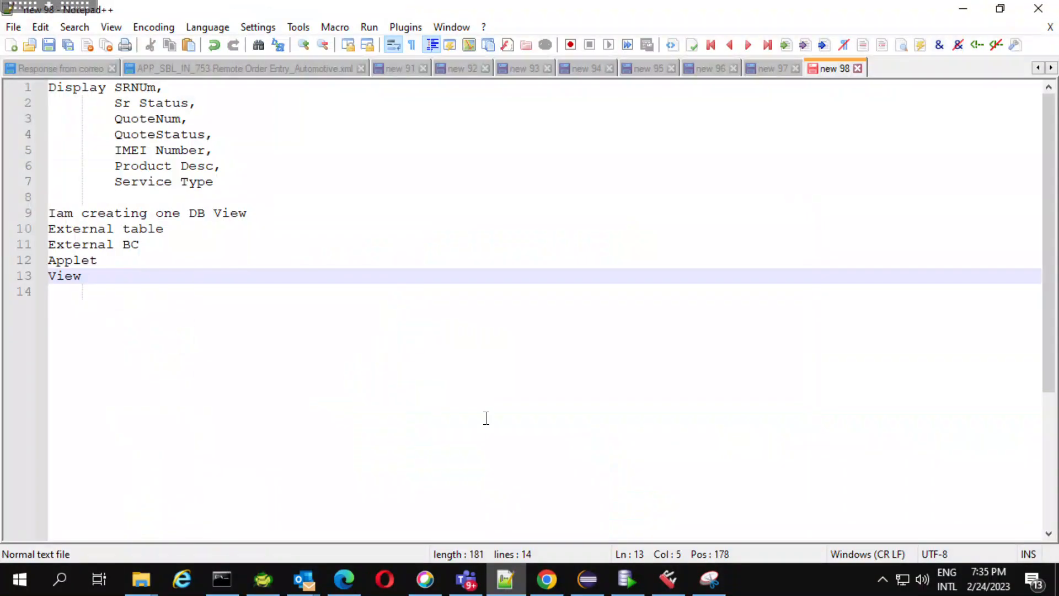
key("Down")
key("ctrl+n")
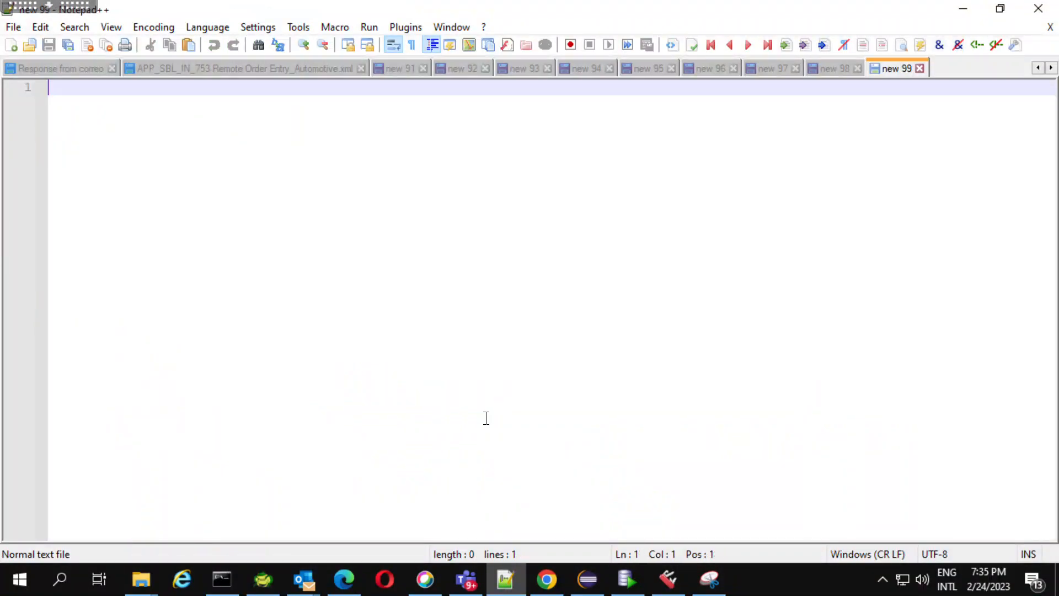
key("ctrl+v")
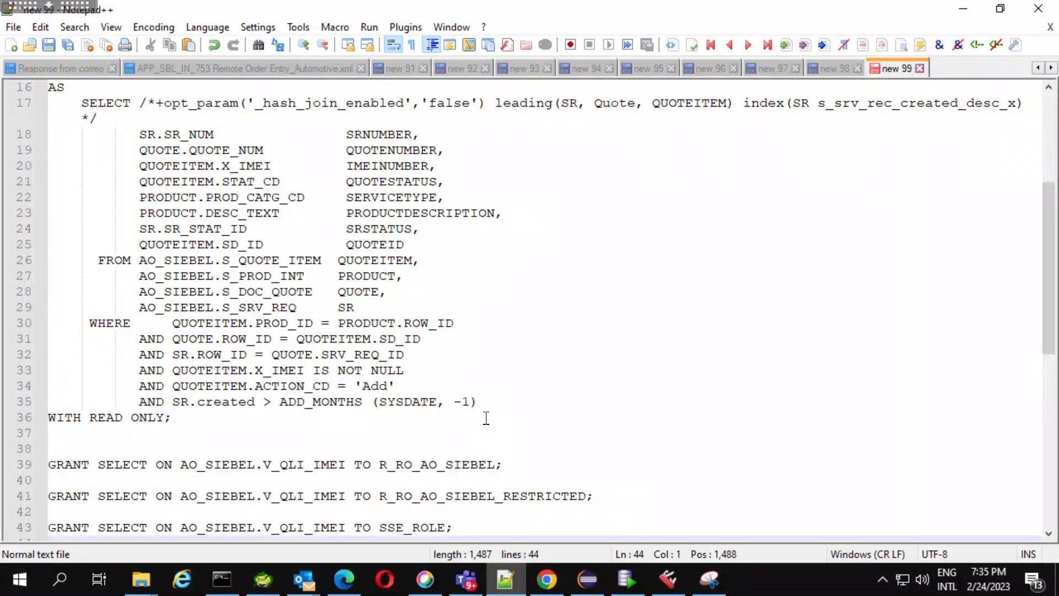
Review the pasted script's view name, column list and SELECT query, and compare it with the notes in new 98.
left_click_drag(1053, 248, 1053, 158)
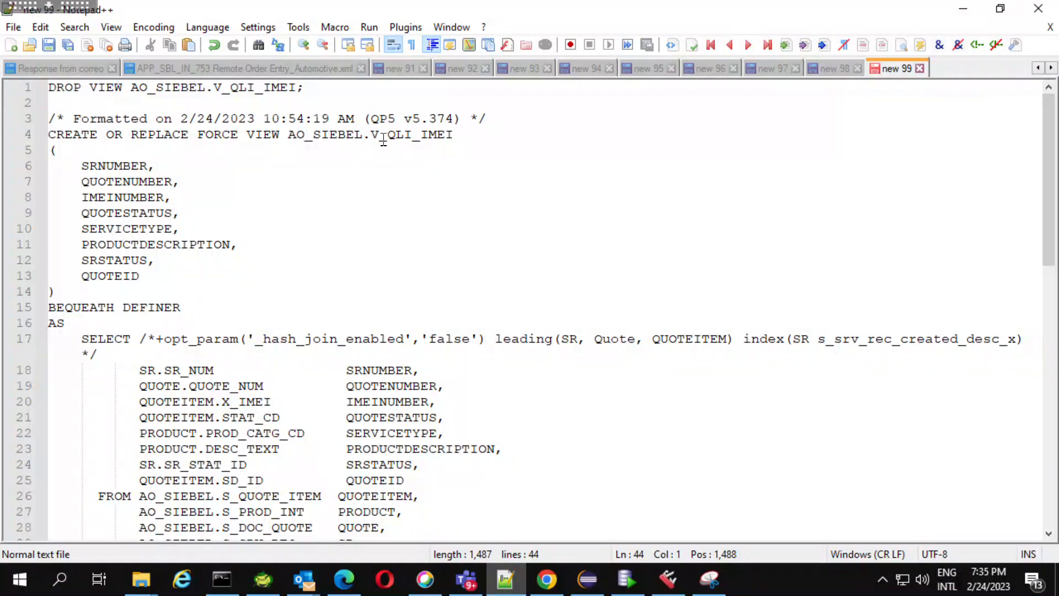
left_click_drag(373, 136, 455, 137)
left_click(435, 182)
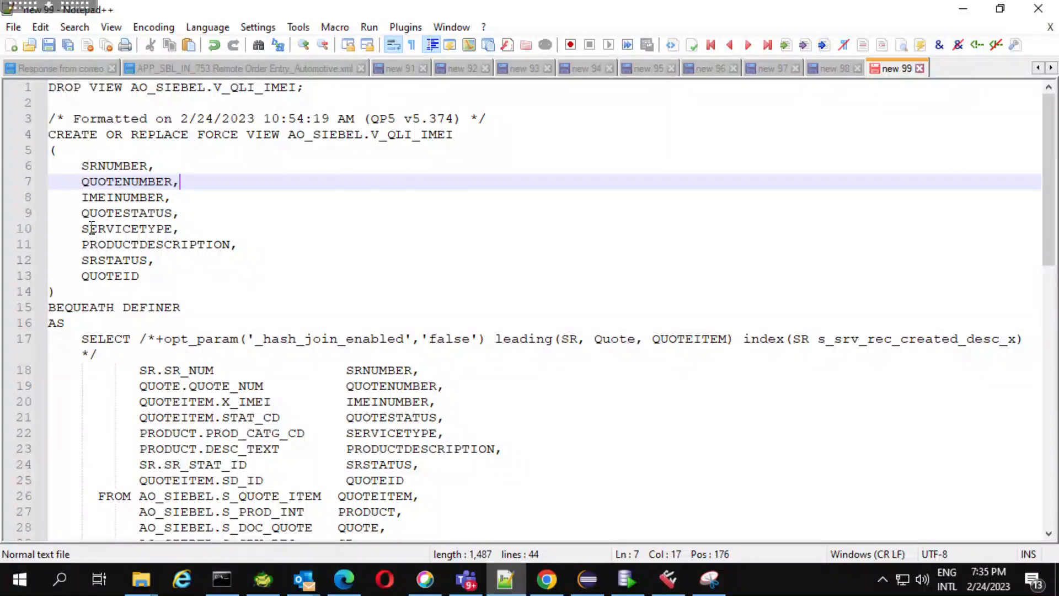
left_click(110, 281)
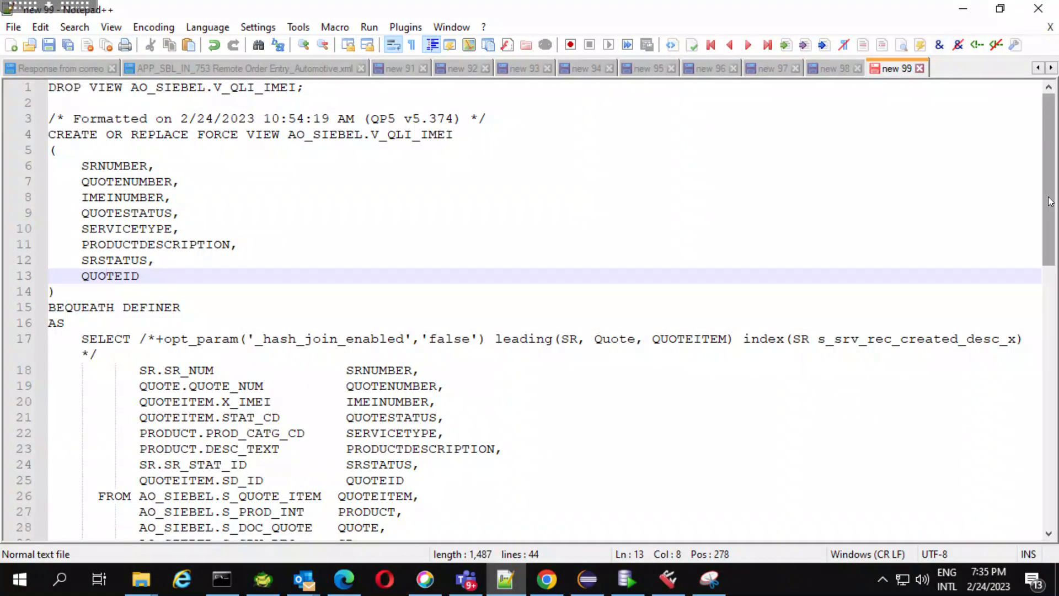
scroll(1051, 201, "down", 3)
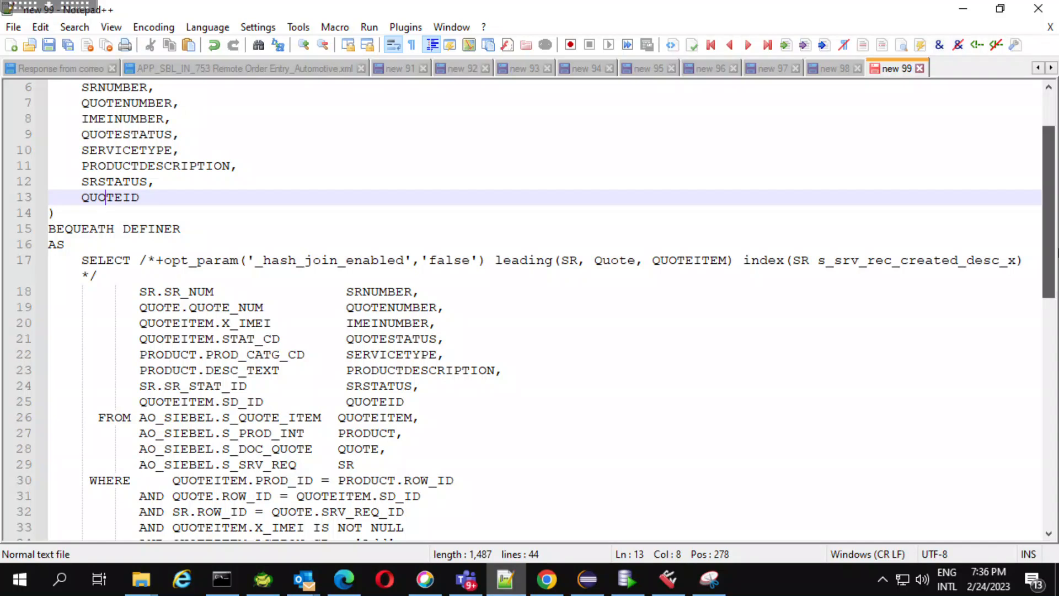
scroll(1050, 251, "down", 2)
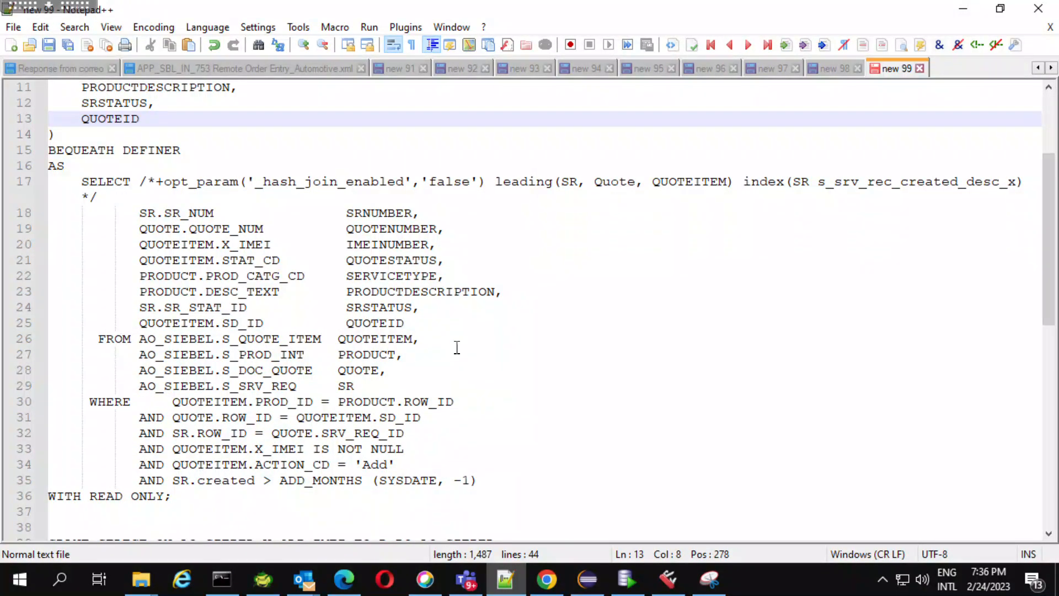
left_click(837, 69)
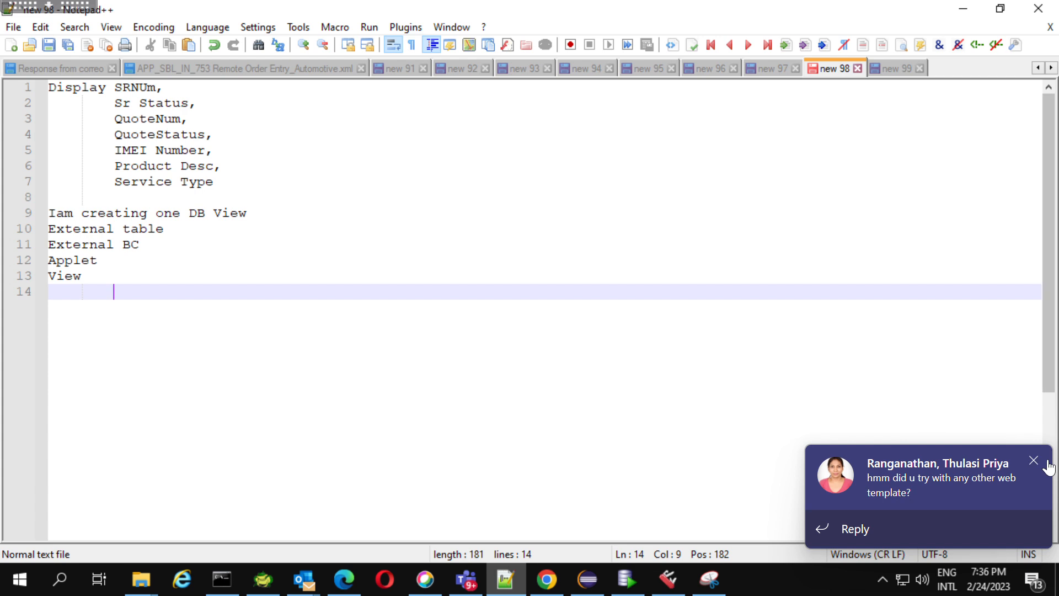
left_click(1034, 461)
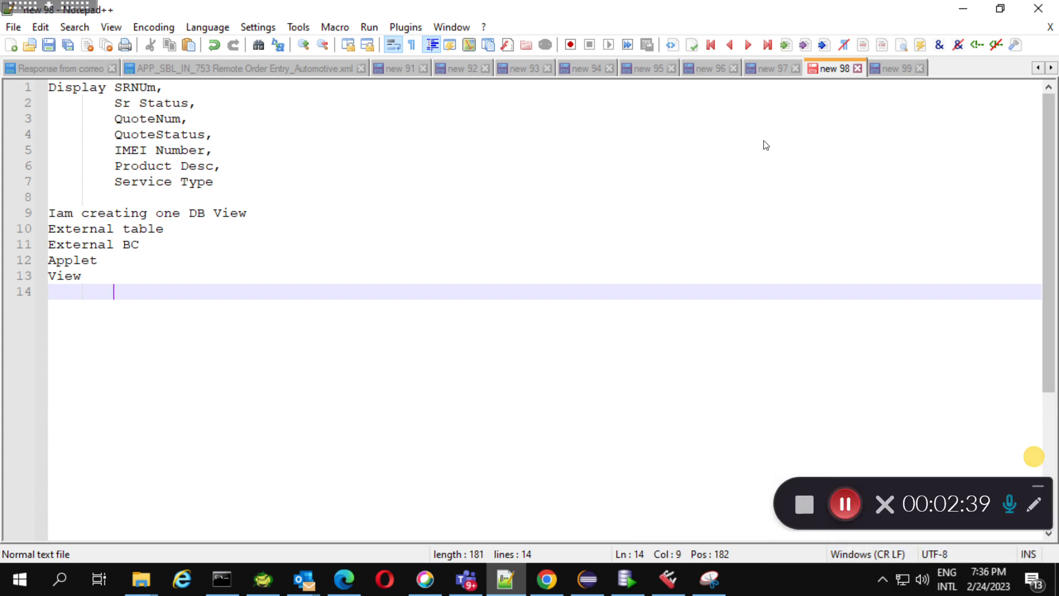
left_click(895, 68)
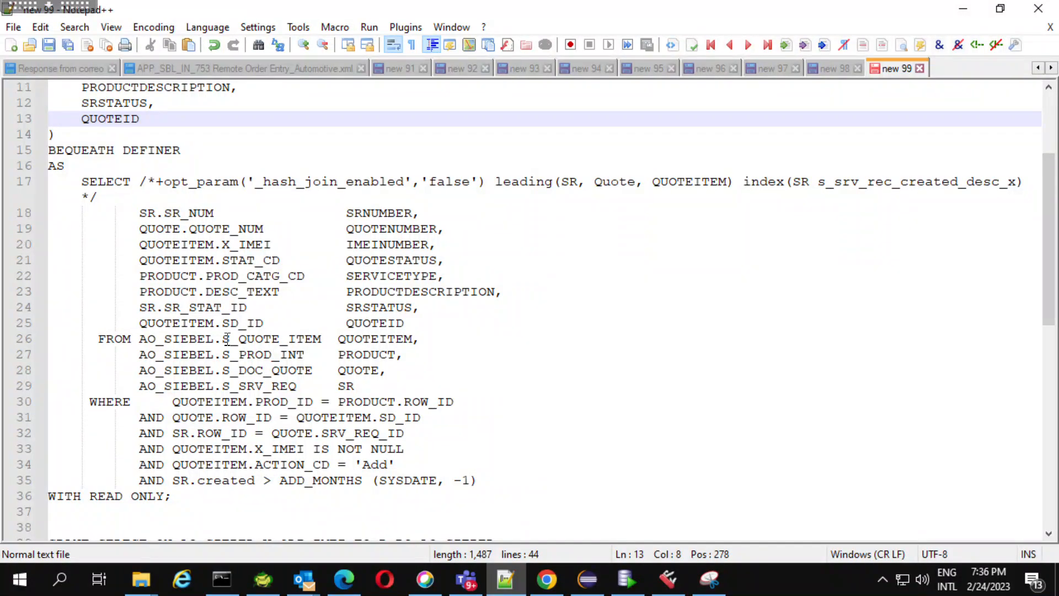
Switch to Siebel Tools and query the business components for Quote.
left_click(661, 587)
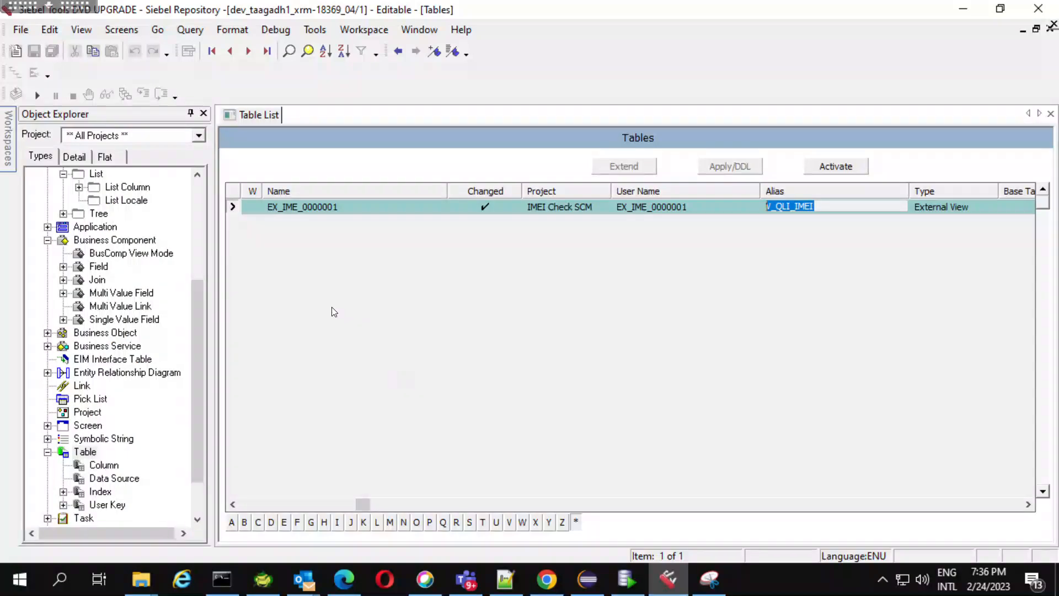
left_click(127, 244)
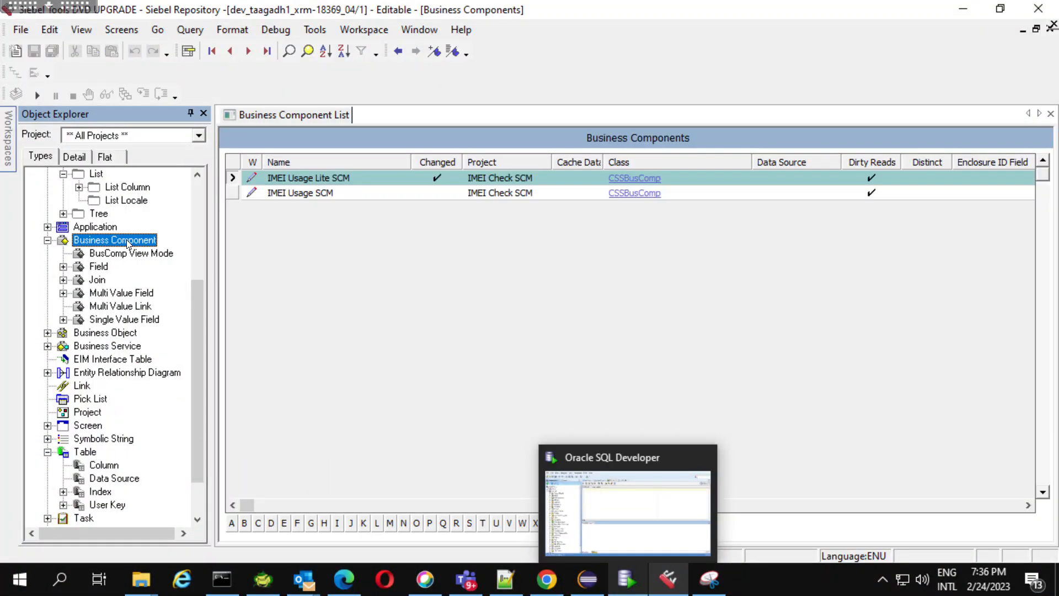
left_click(351, 177)
key("ctrl+q")
type("SE")
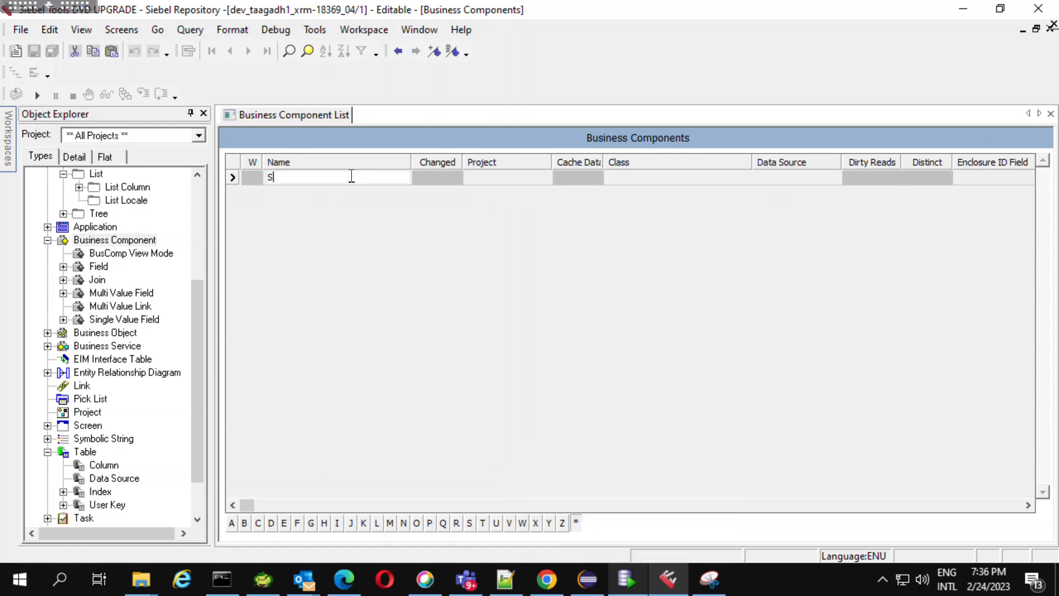
key("BackSpace")
key("BackSpace")
type("Quote")
key("Return")
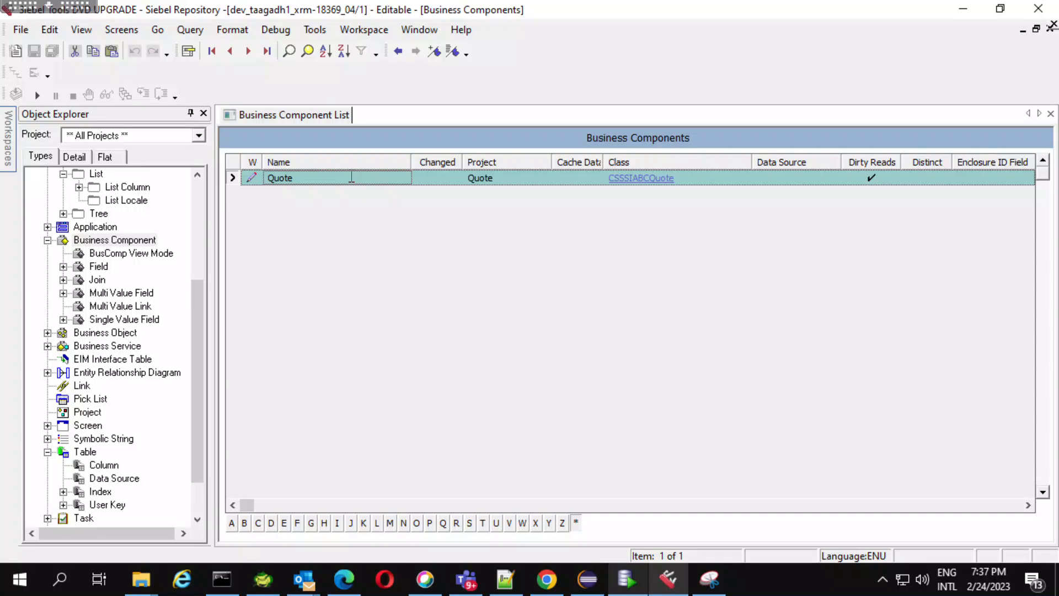
Query the fields of the Quote business component for names matching "Service Request*Num*".
left_click(98, 267)
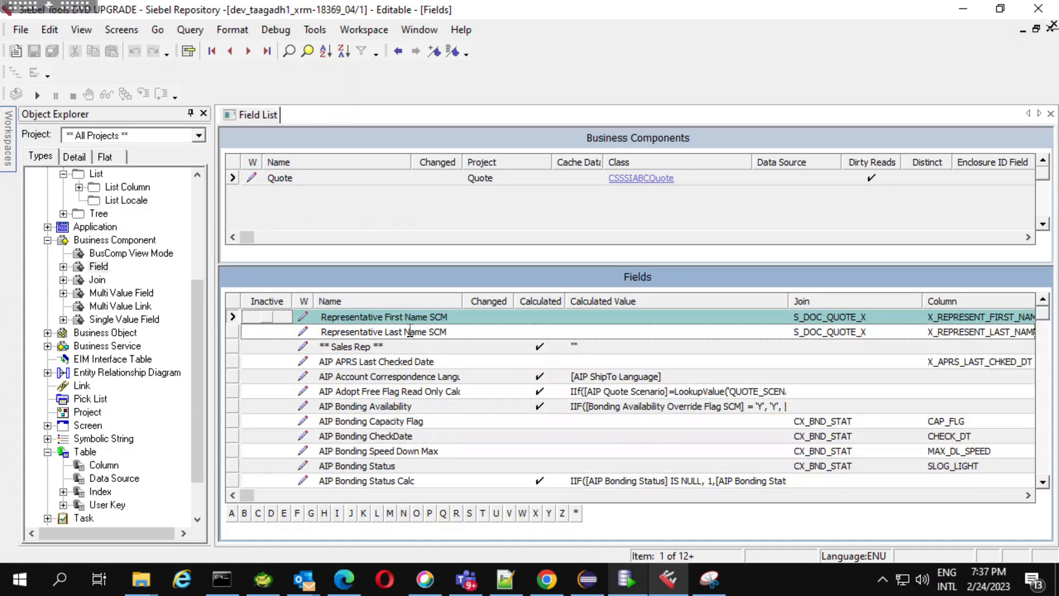
key("ctrl+q")
type("SErvice")
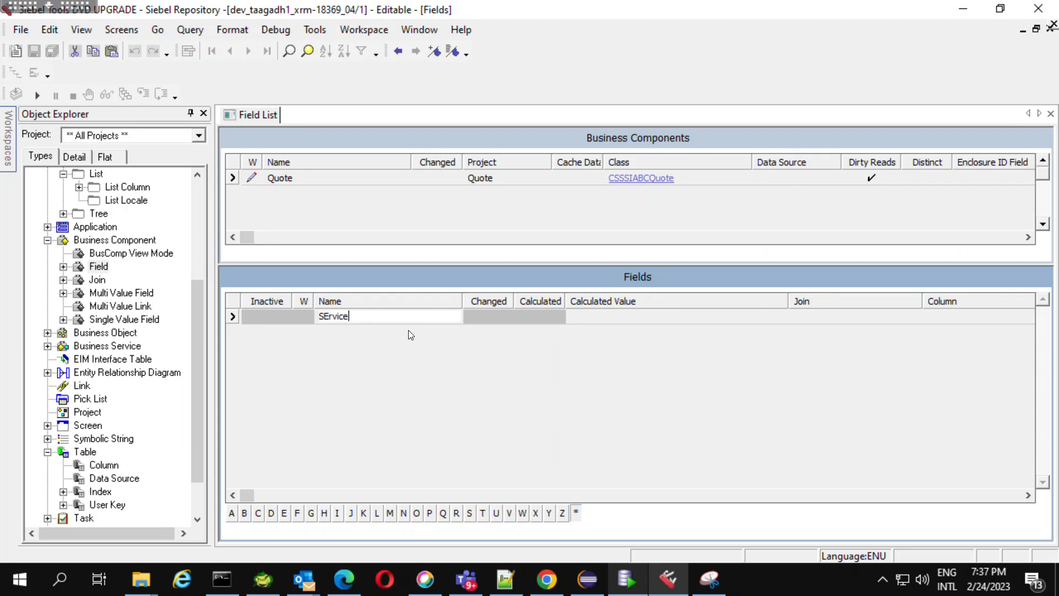
key("BackSpace")
key("BackSpace")
key("BackSpace")
key("BackSpace")
key("BackSpace")
key("BackSpace")
key("BackSpace")
type("ervice Request*Num*")
key("Return")
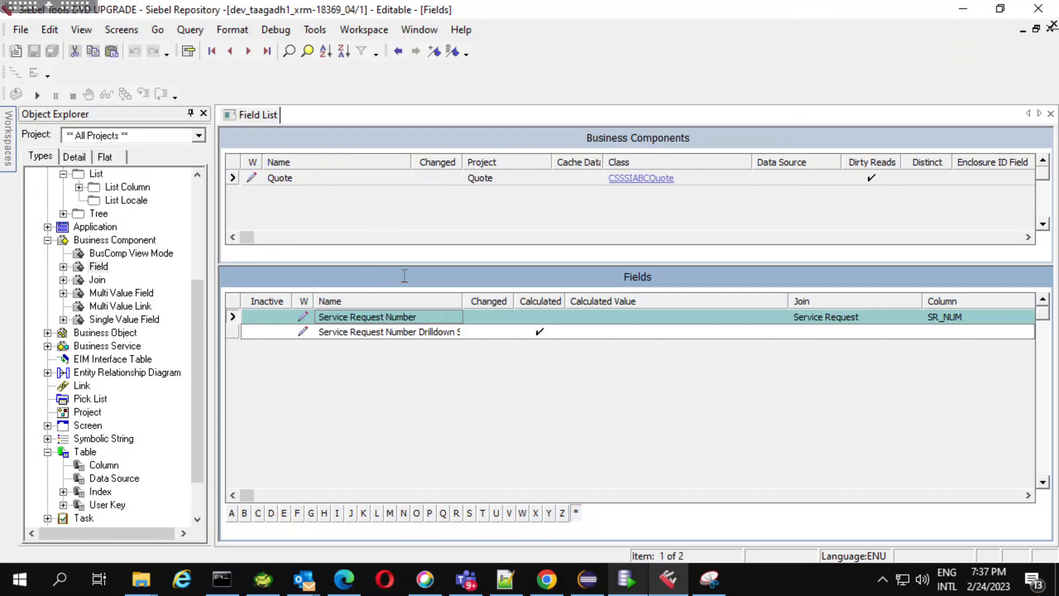
Query the joins of the Quote business component for the alias Service Request, taken from the Service Request Number field.
left_click(881, 318)
key("ctrl+c")
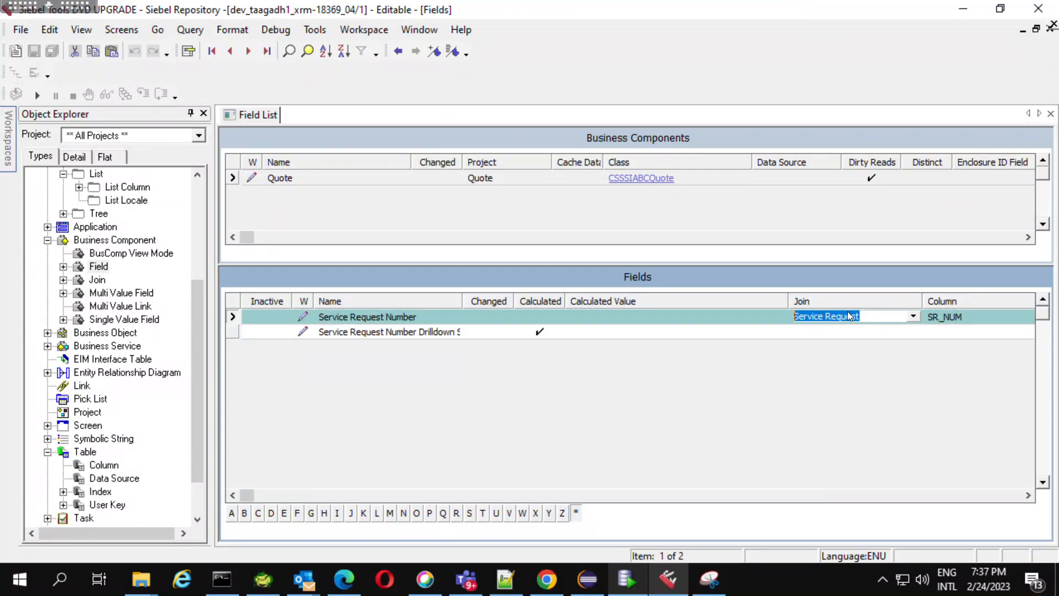
left_click(65, 280)
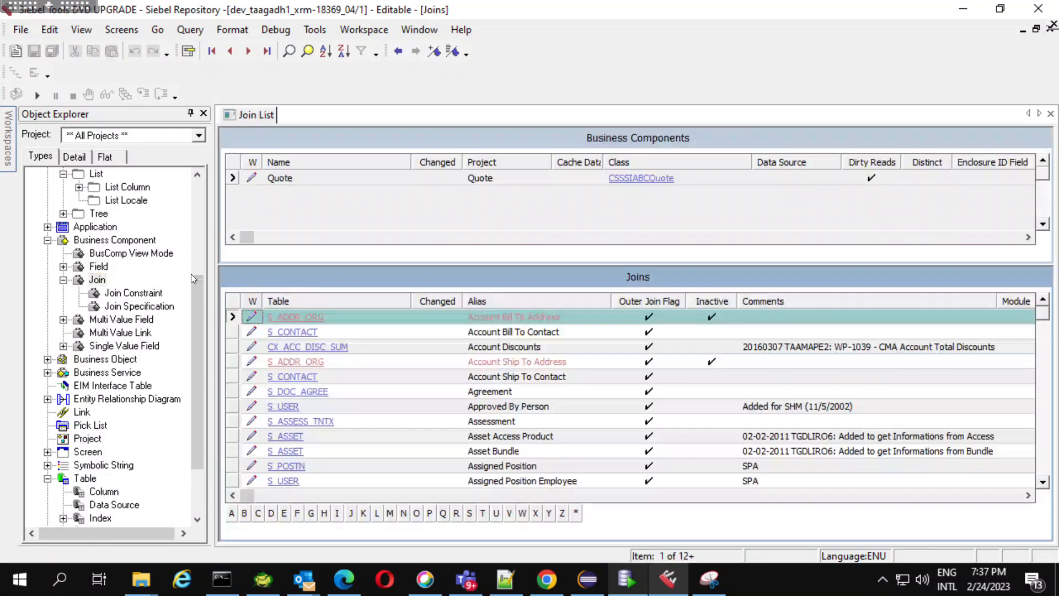
left_click(470, 316)
key("alt+q")
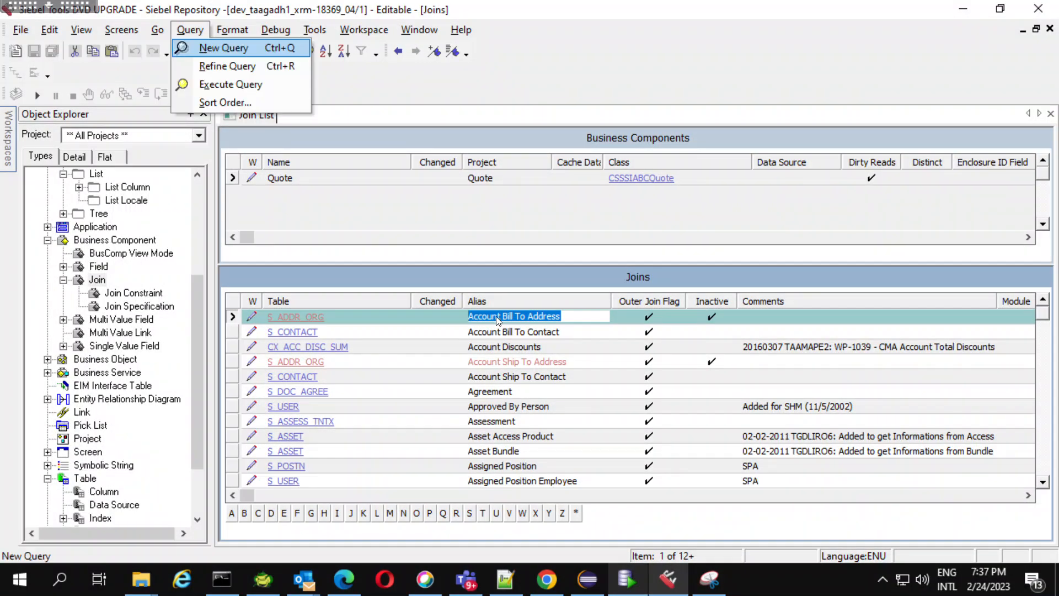
key("Return")
key("ctrl+v")
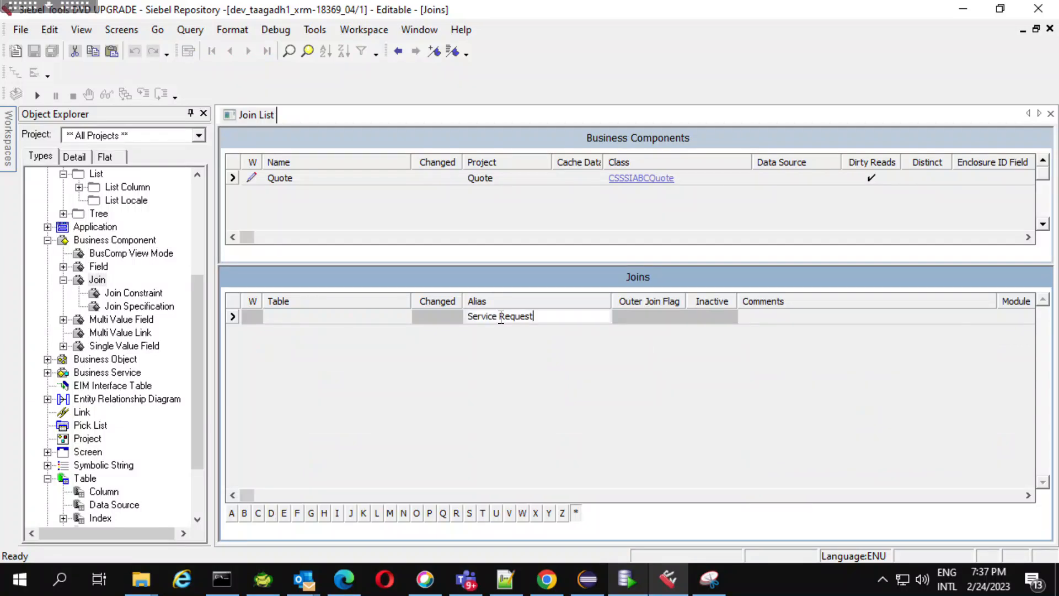
key("Return")
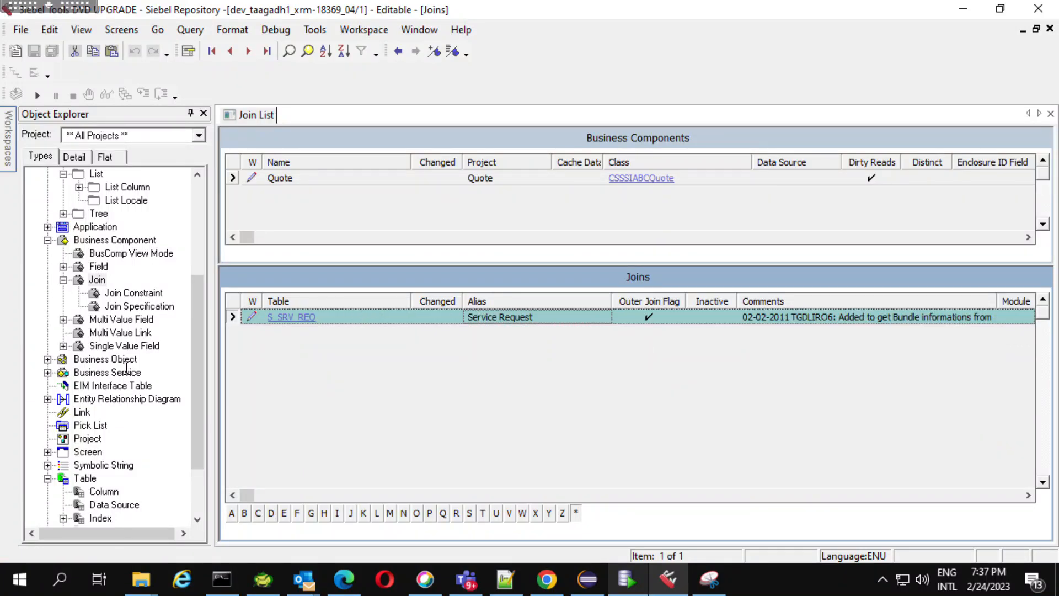
Open the join specification of the Service Request join and inspect its destination column and source field.
left_click(130, 308)
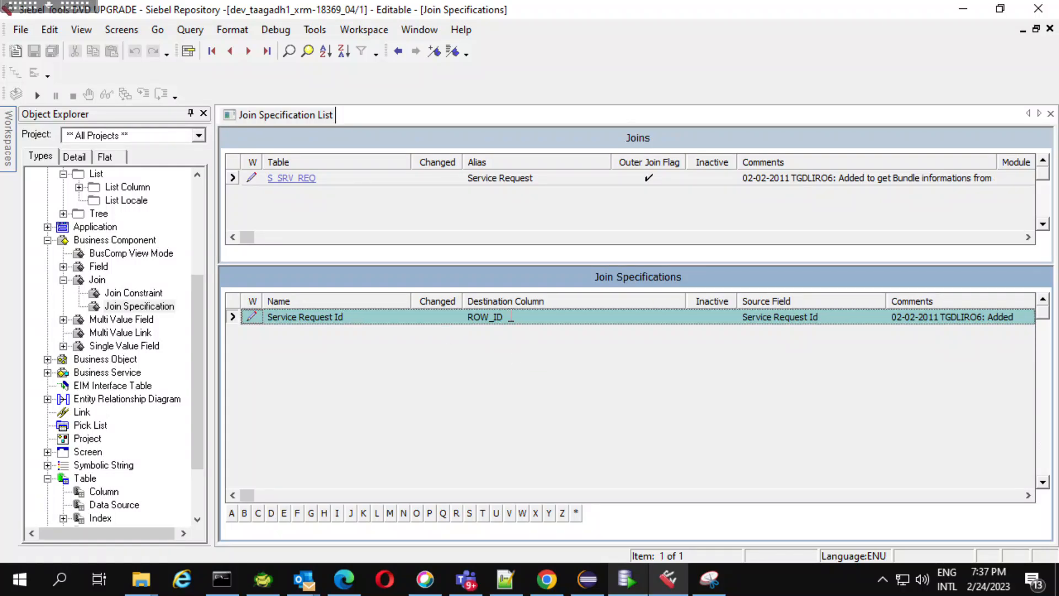
left_click(510, 317)
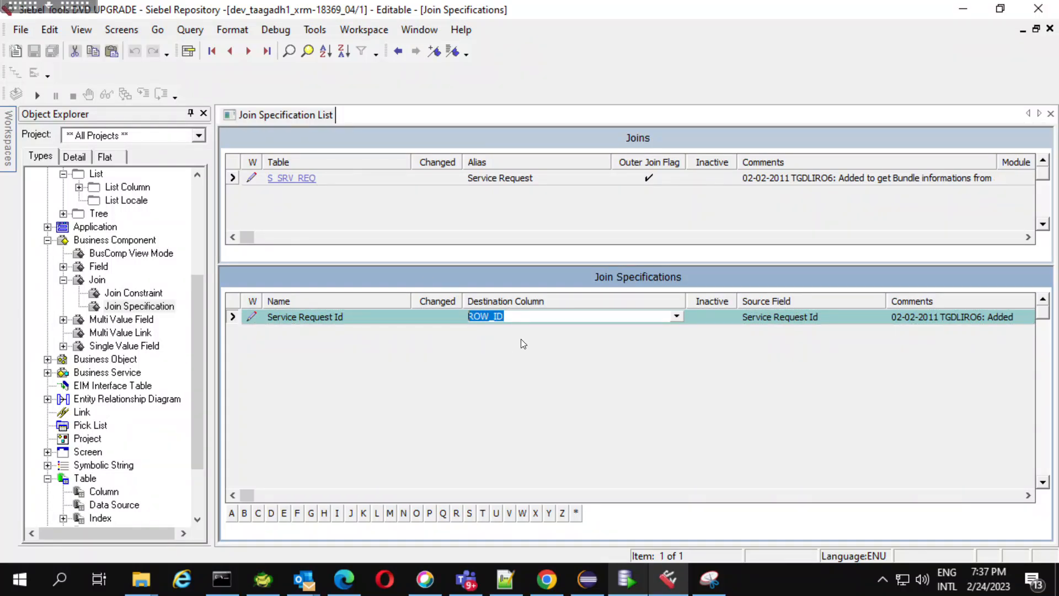
left_click(822, 317)
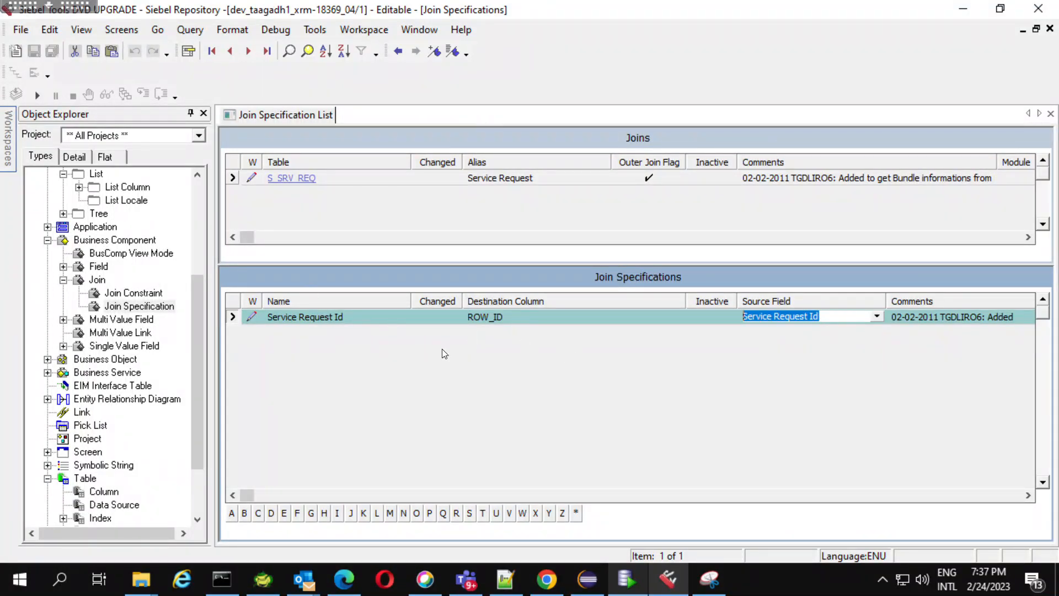
Query the Quote fields for the name Service Request Id and inspect the column it maps to.
left_click(364, 323)
key("ctrl+c")
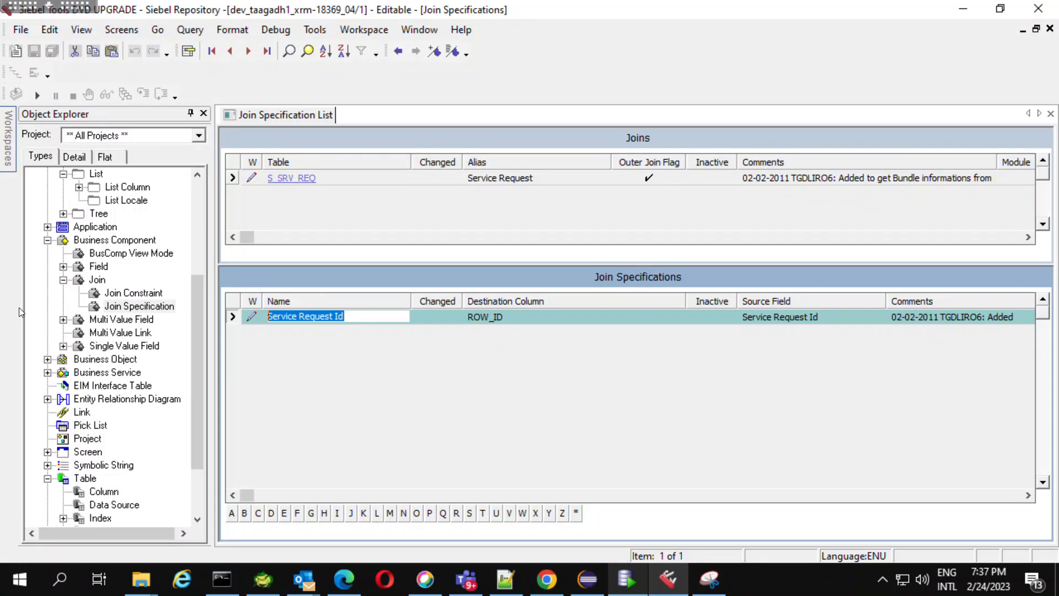
left_click(102, 268)
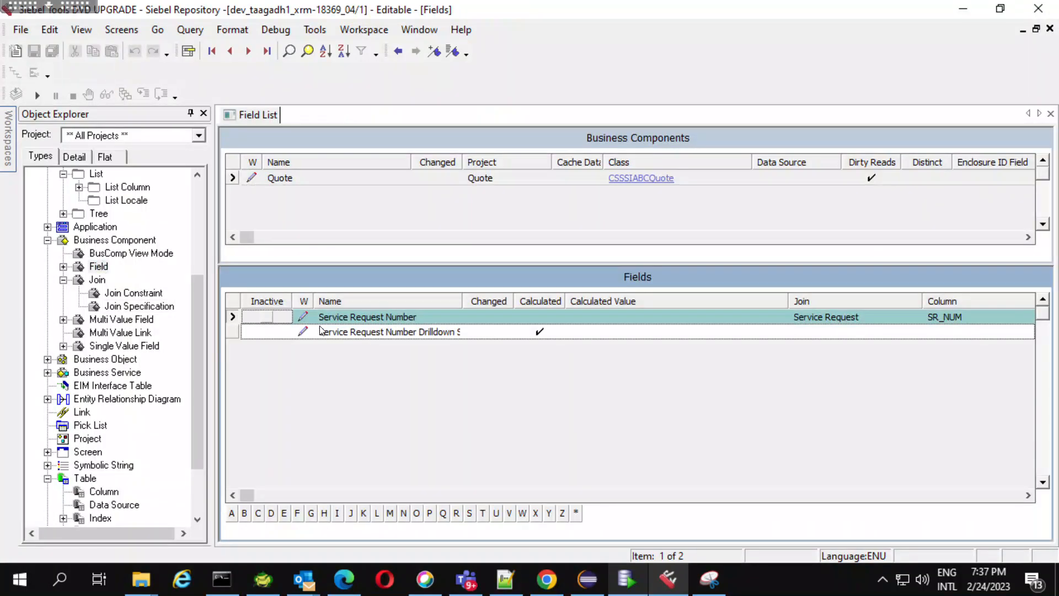
left_click(331, 321)
key("ctrl+q")
key("ctrl+v")
key("Return")
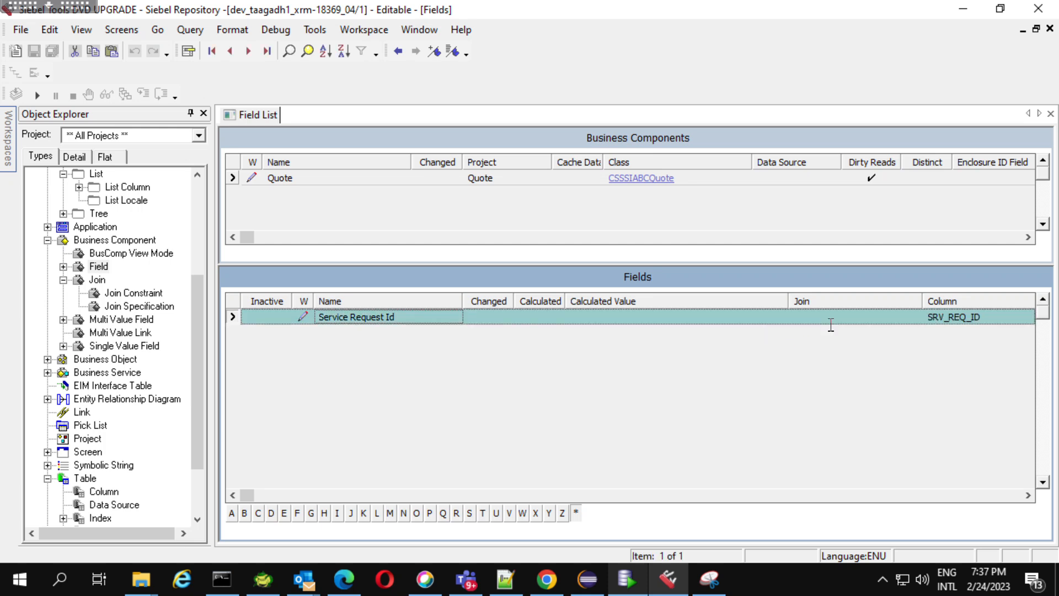
left_click(998, 319)
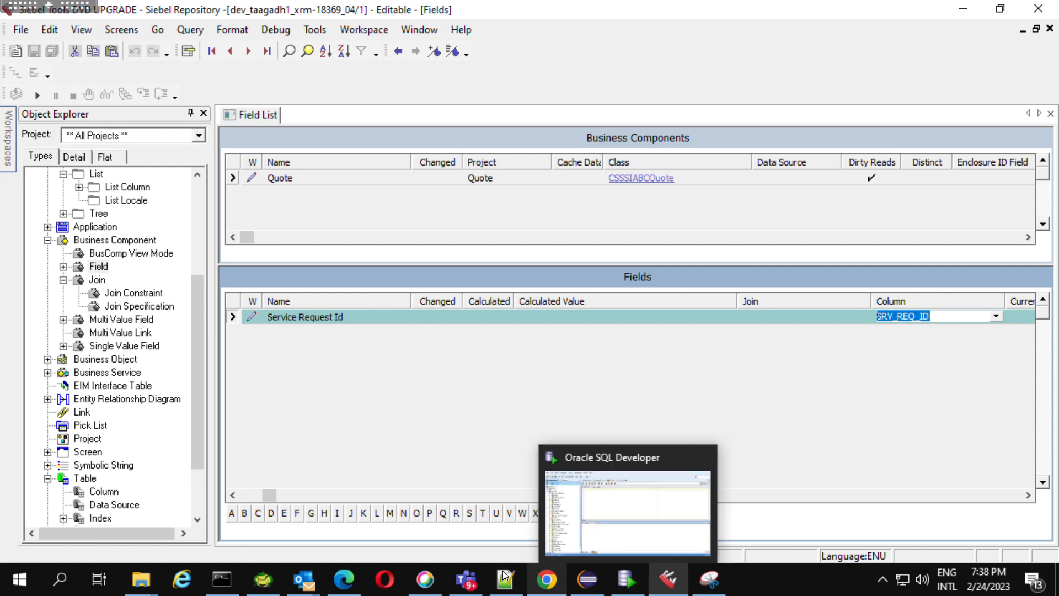
Switch to Notepad++ and review the view script's service request join condition and its X_IMEI filter in new 99.
mouse_move(506, 576)
left_click(518, 538)
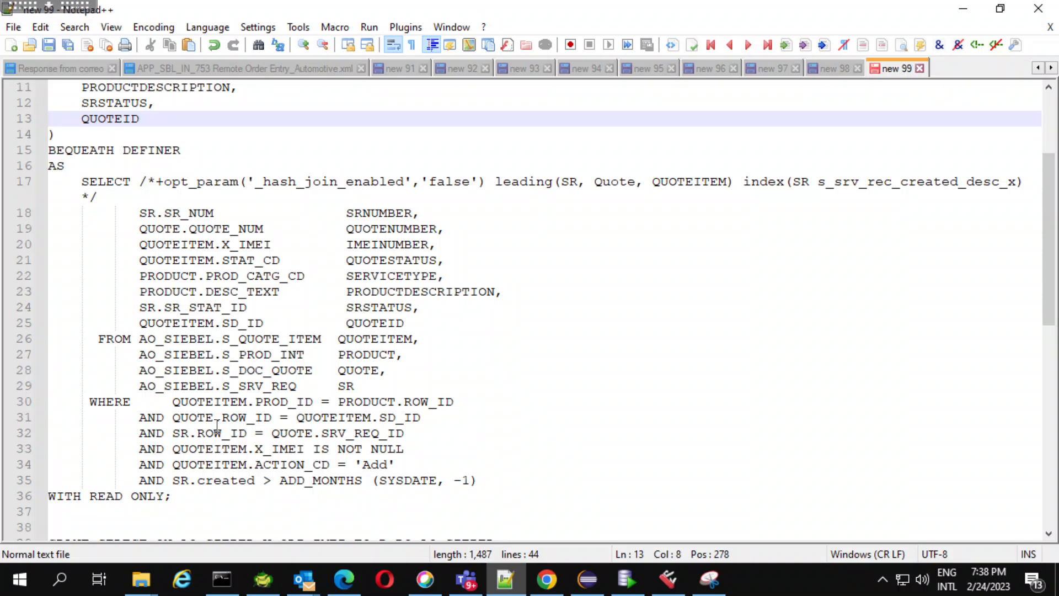
left_click(190, 434)
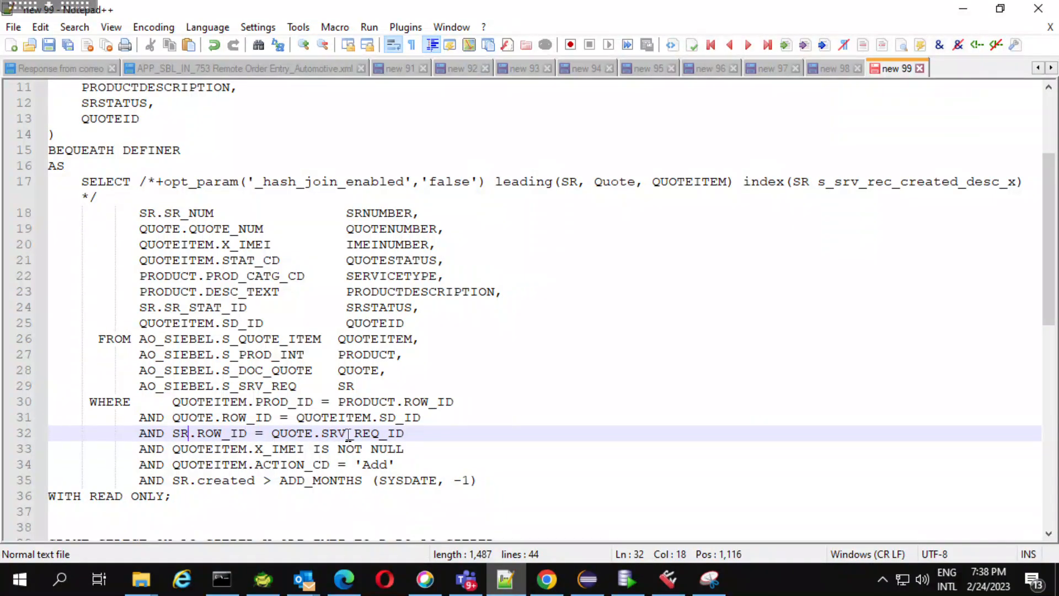
left_click(304, 435)
left_click(415, 450)
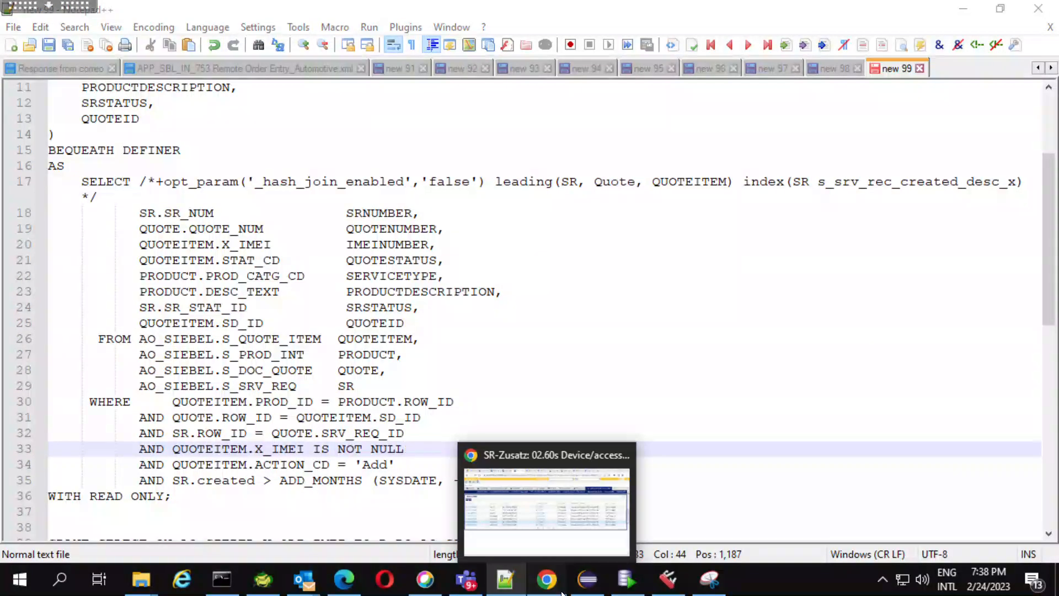
Switch to Chrome and check the Action column of the quote's line items, returning to Notepad++ to compare the ACTION_CD filter.
left_click(546, 580)
left_click(493, 308)
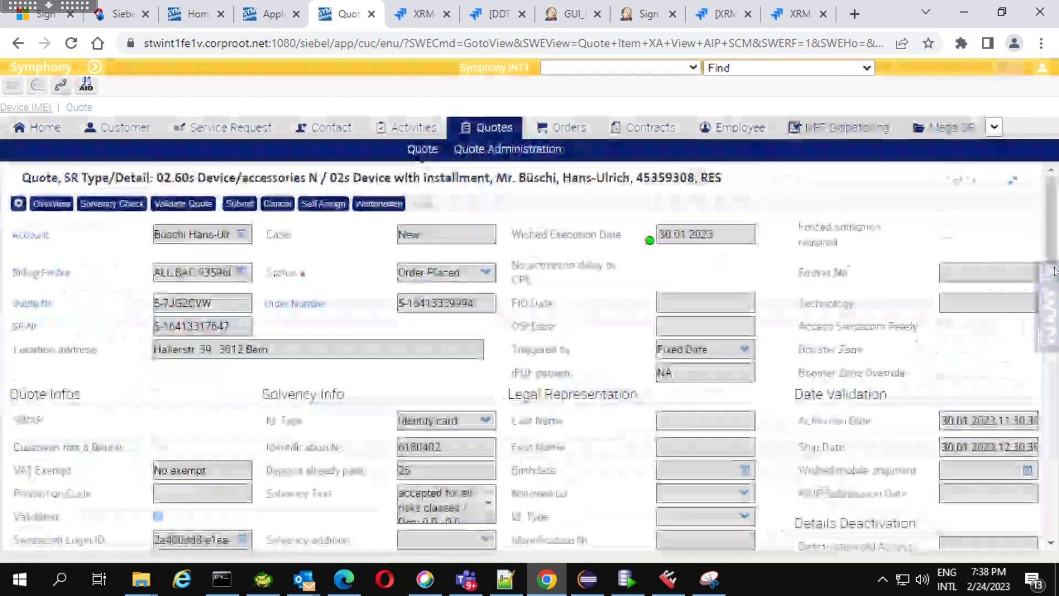
left_click_drag(1052, 219, 1024, 471)
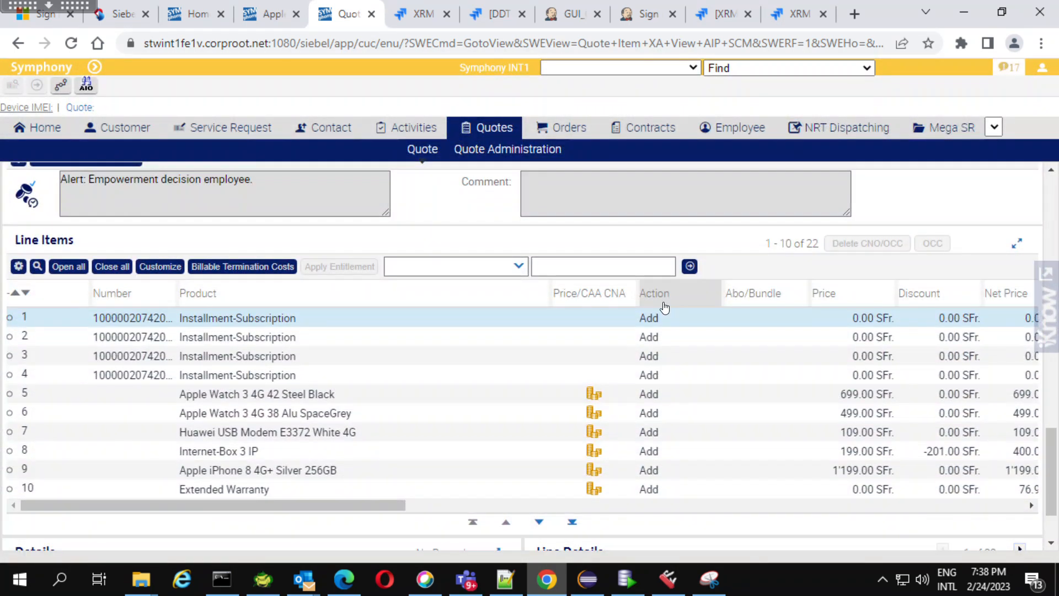
mouse_move(665, 303)
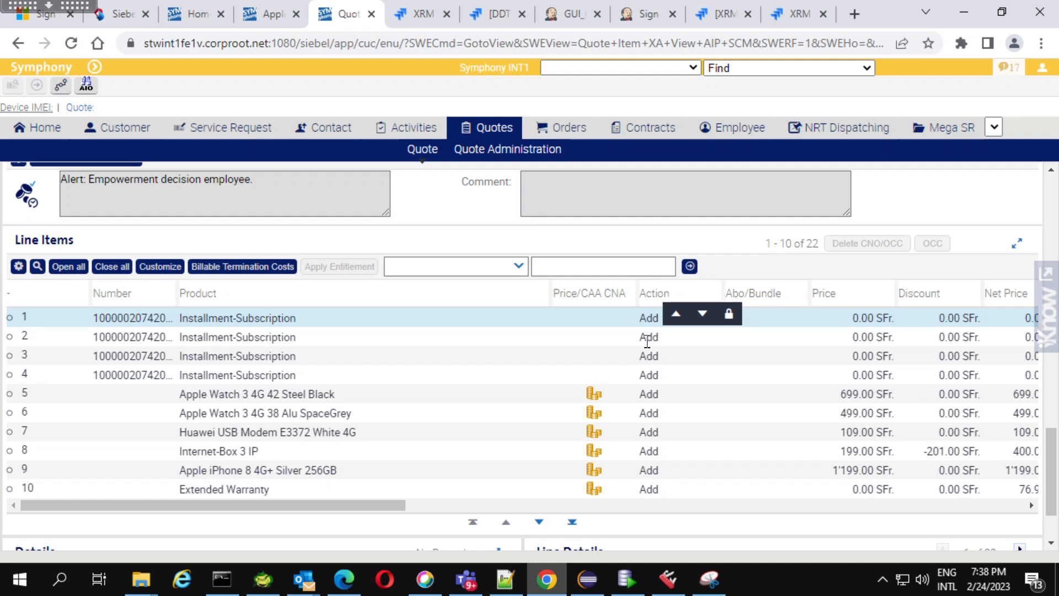
left_click(647, 341)
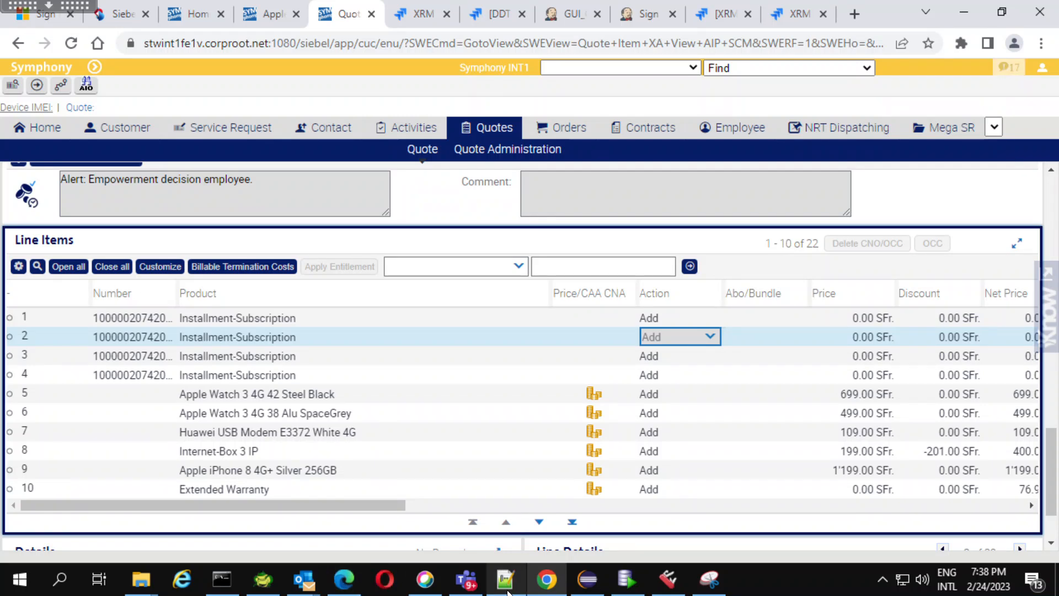
left_click(506, 579)
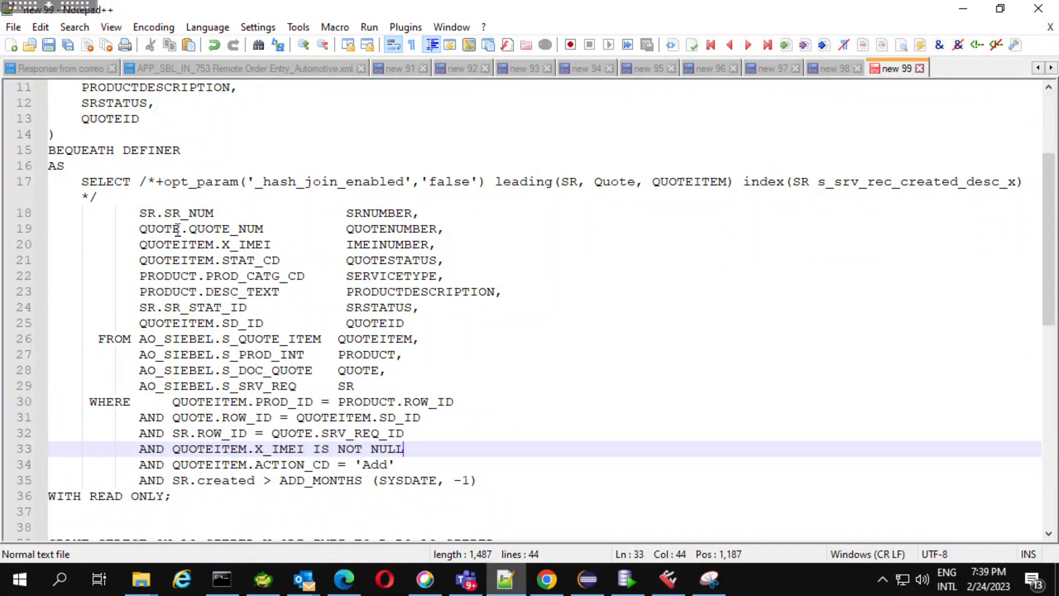
Switch to Toad for Oracle and start creating a view named V_IMEI in the AO_SIEBEL schema.
left_click(263, 581)
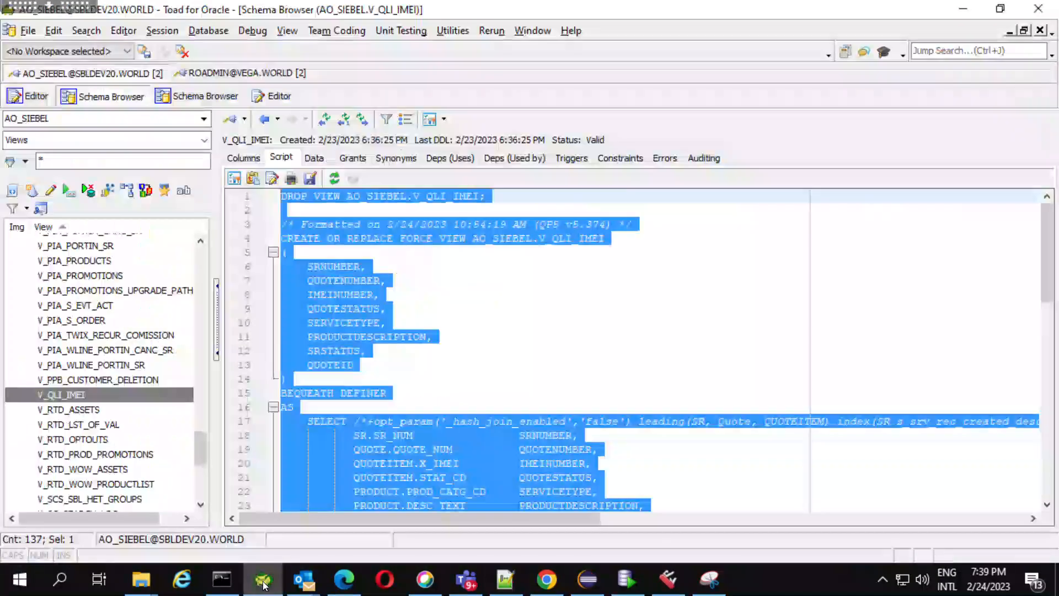
left_click(230, 209)
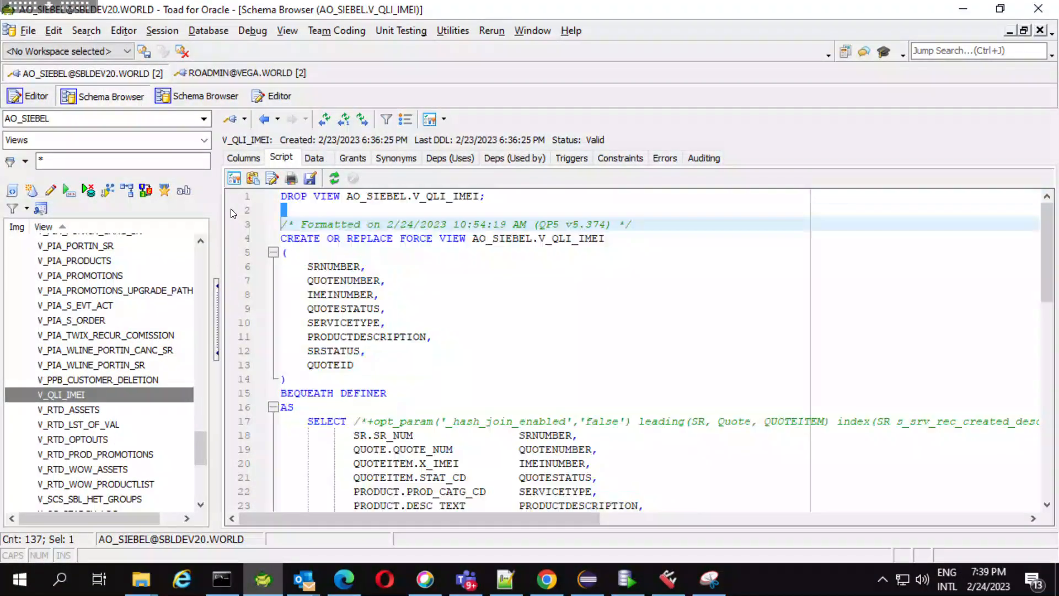
left_click(31, 191)
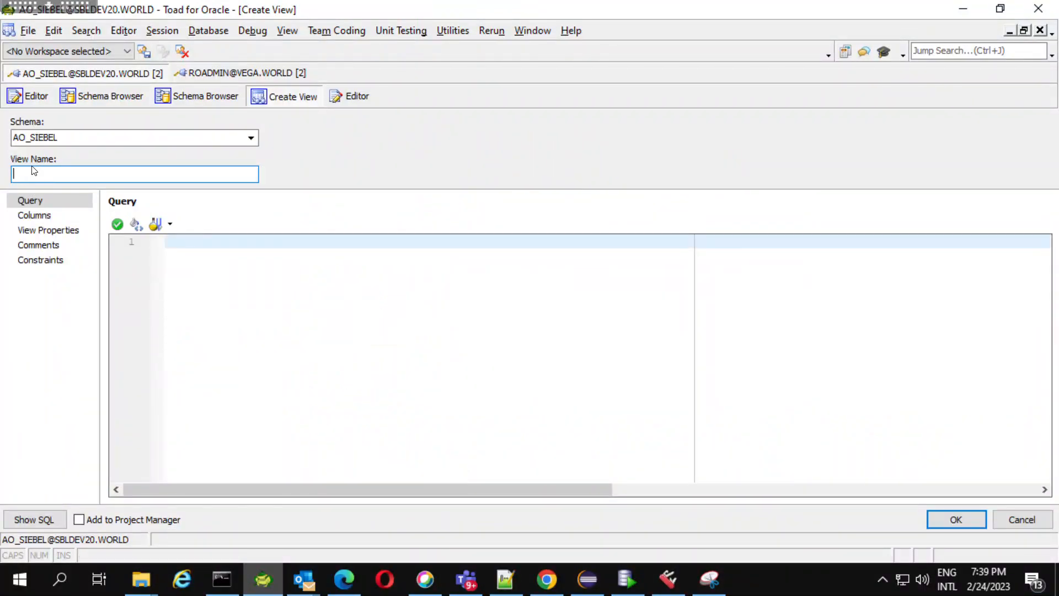
key("Return")
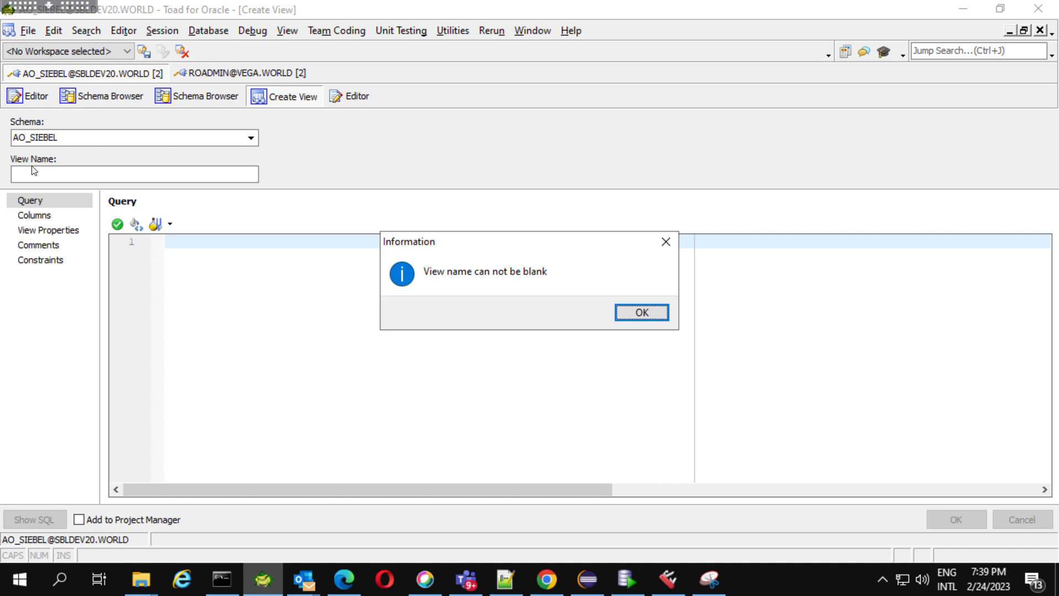
left_click(629, 313)
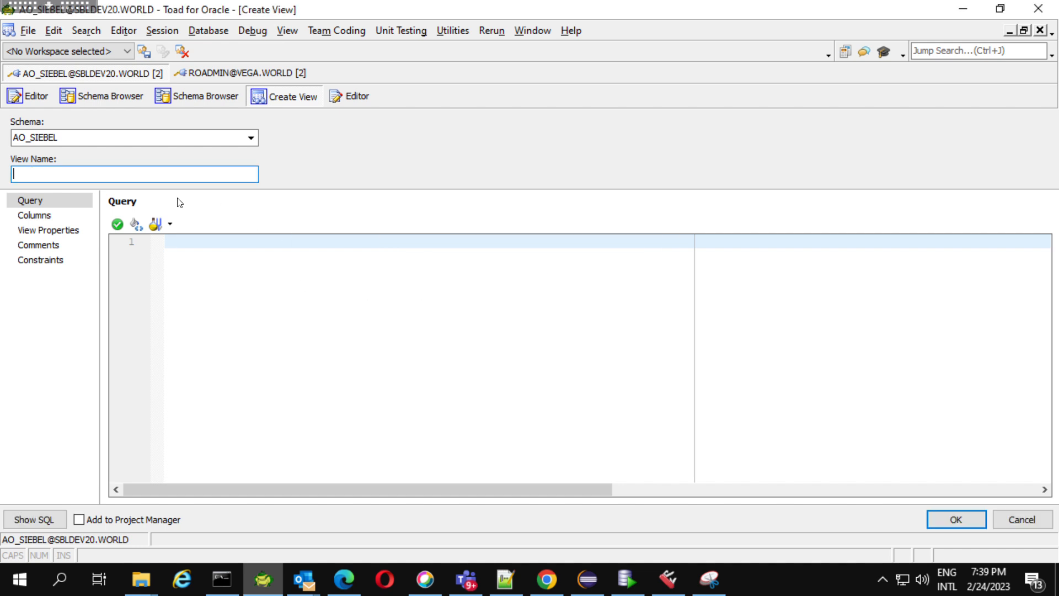
key("Caps_Lock")
type("V_IMEI")
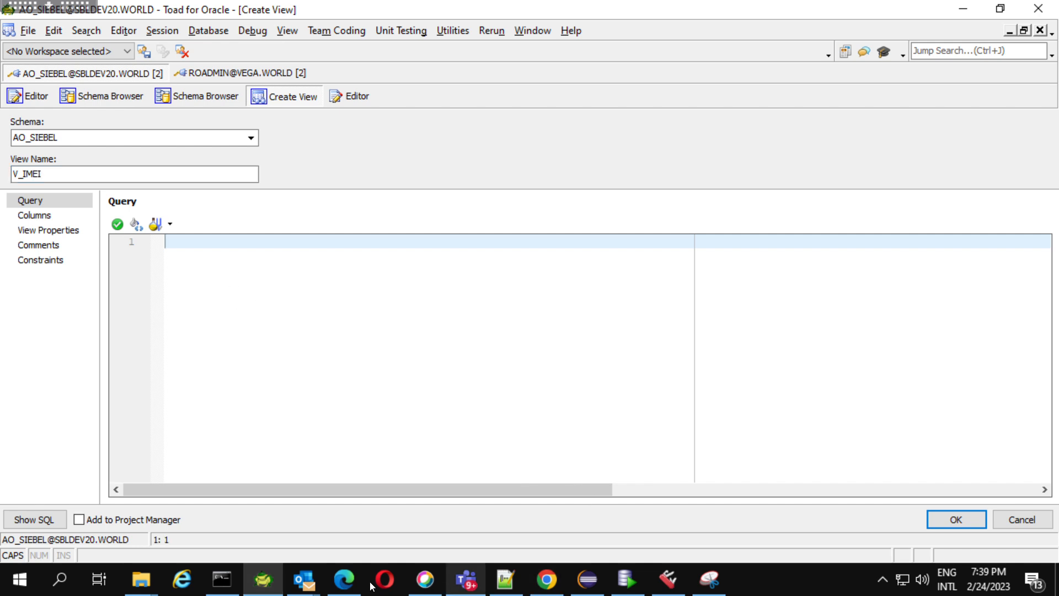
Copy the SELECT query from new 99 in Notepad++ into the V_IMEI view's query in Toad, and exit without saving.
left_click(559, 581)
left_click(505, 579)
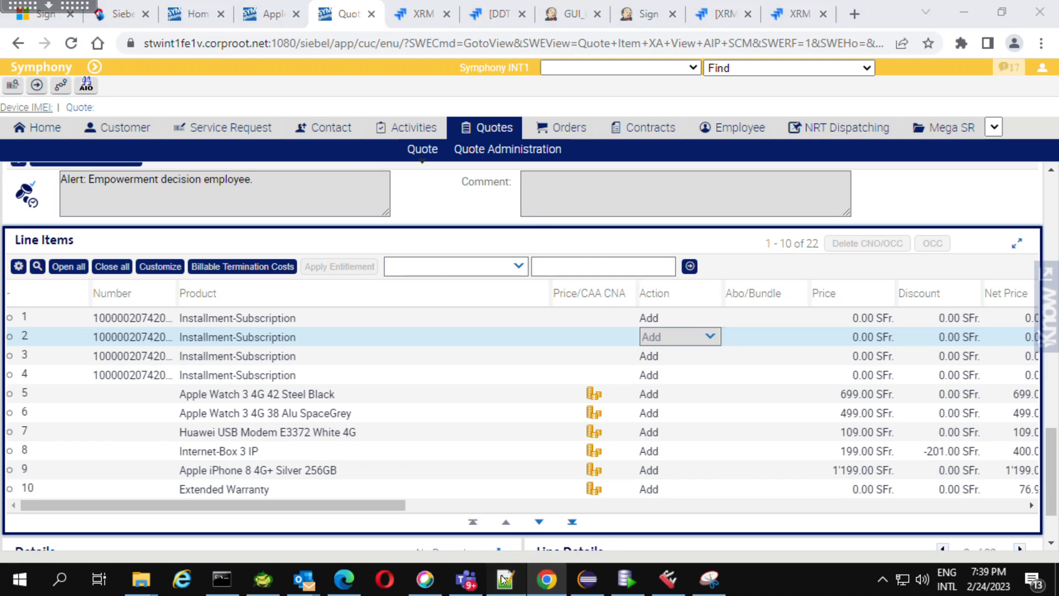
left_click(83, 184)
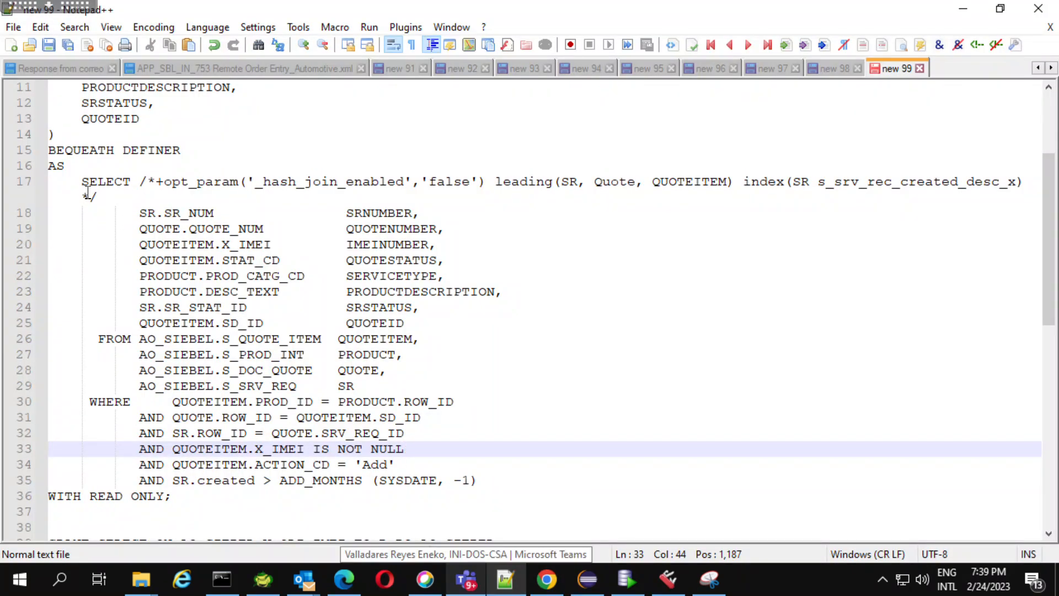
left_click(273, 292, "shift")
left_click_drag(457, 430, 481, 475)
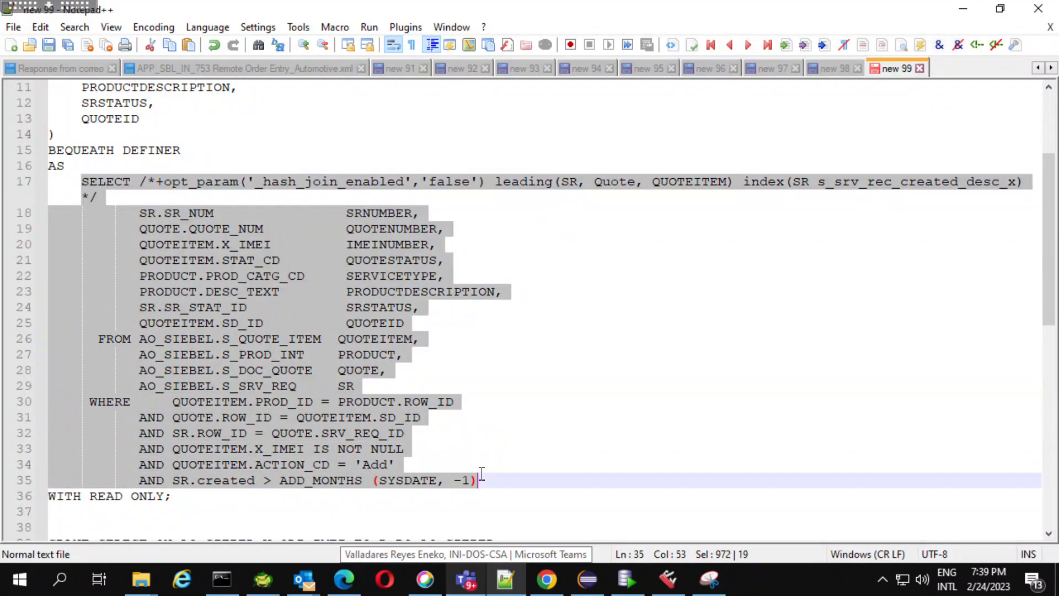
left_click(267, 582)
key("ctrl+v")
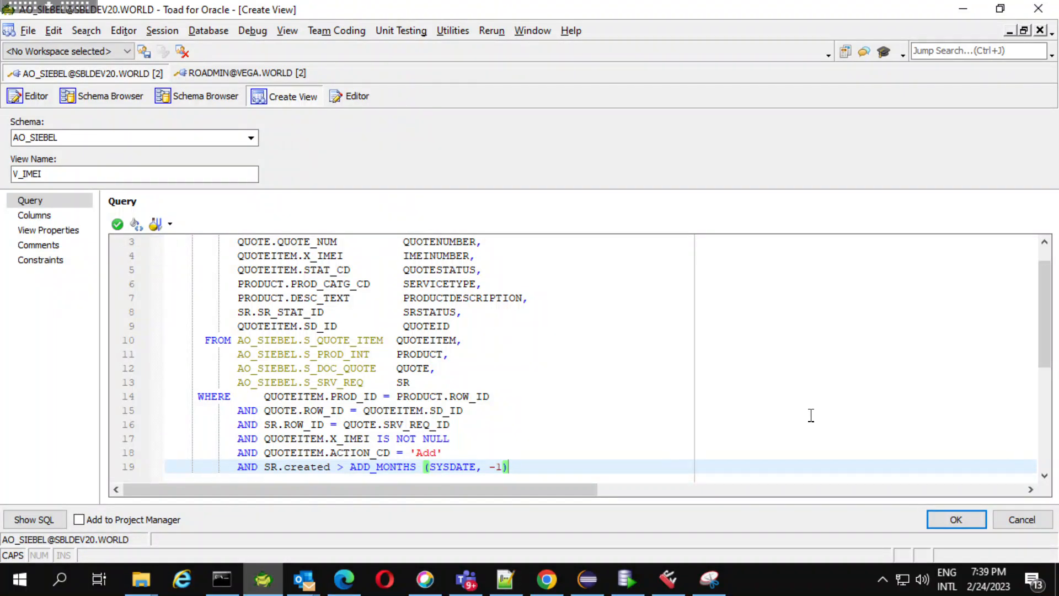
left_click(1035, 523)
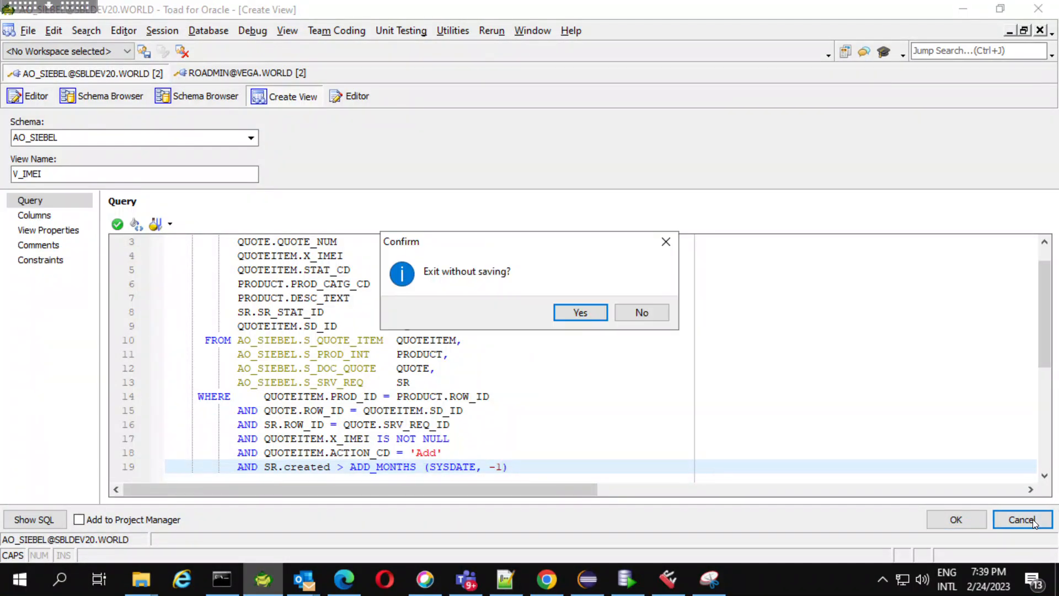
left_click(591, 313)
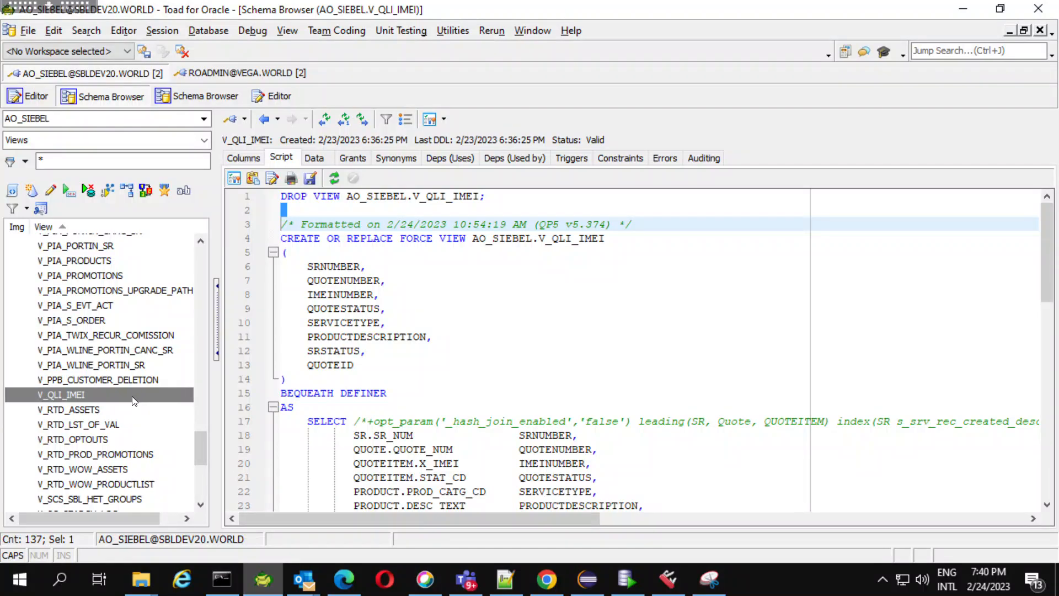
Review the script of the existing view V_QLI_IMEI and open that view for altering to examine its query.
left_click(368, 365)
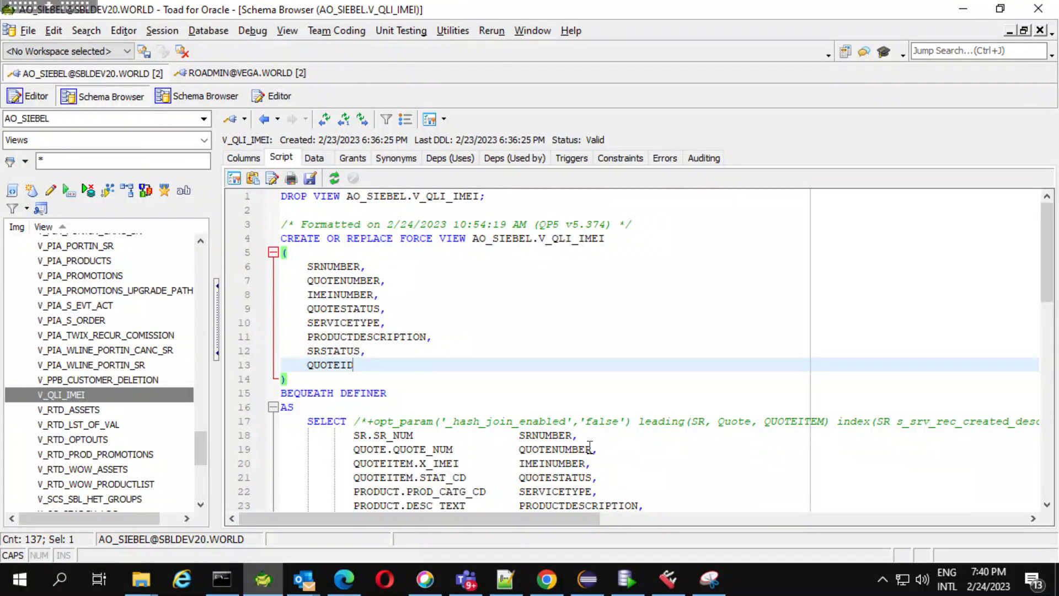
left_click(591, 449)
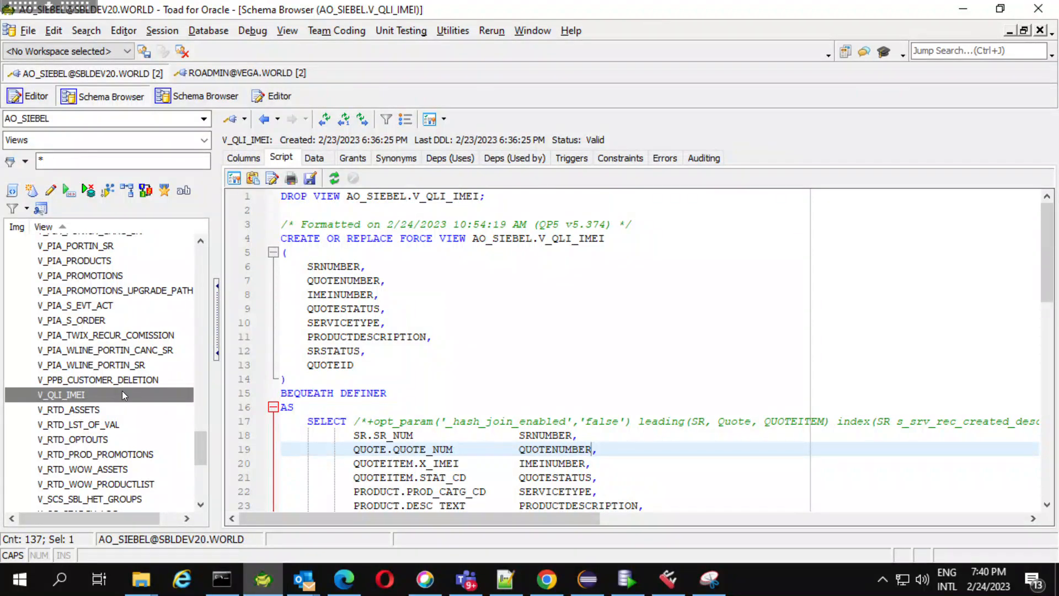
left_click(122, 392)
double_click(122, 393)
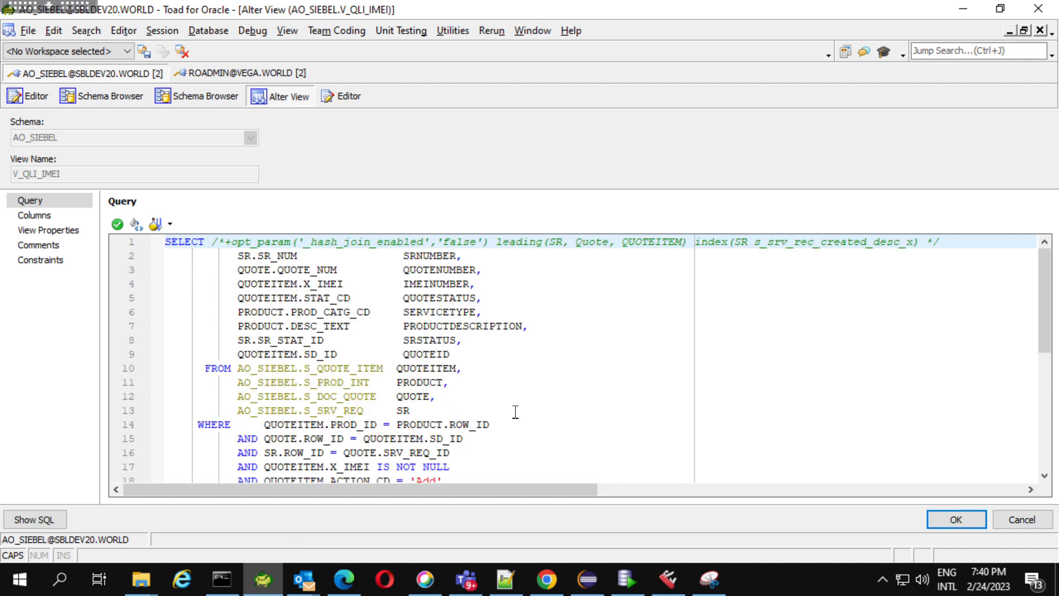
Validate the V_QLI_IMEI view's query and close its alteration without saving.
left_click(459, 354)
key("Return")
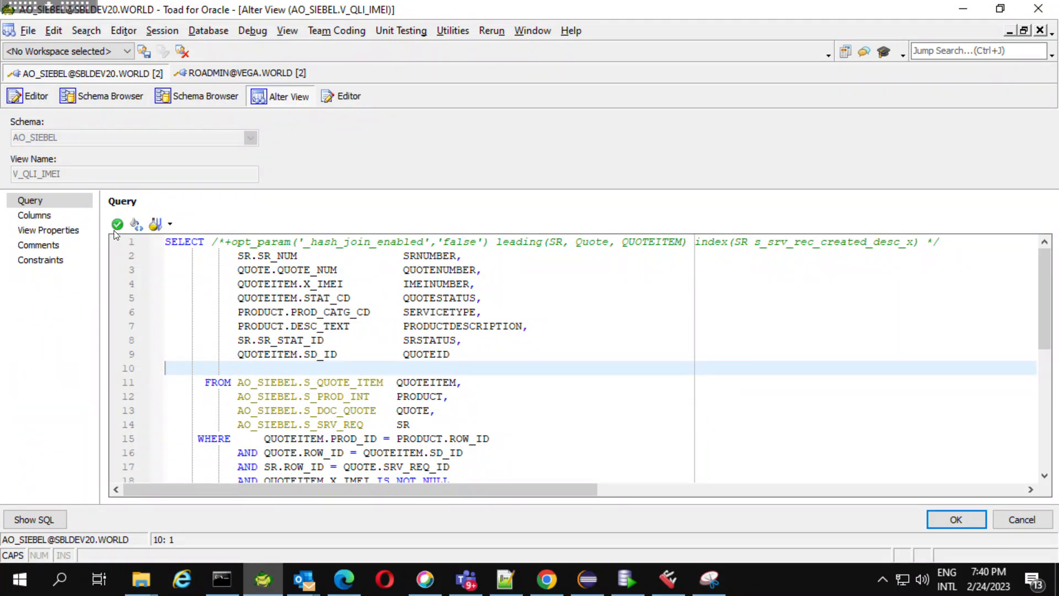
key("BackSpace")
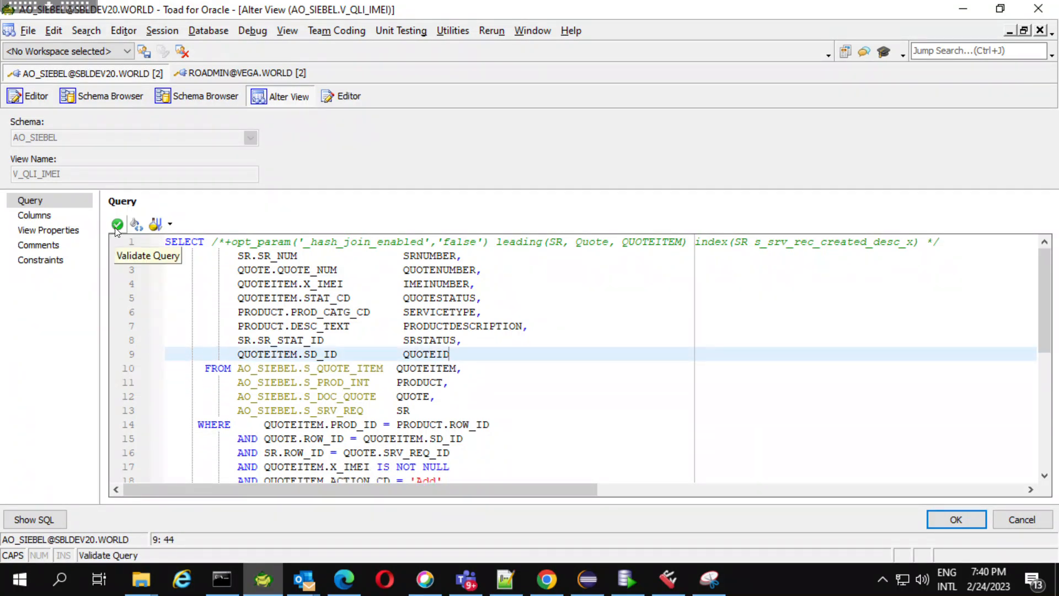
left_click(116, 225)
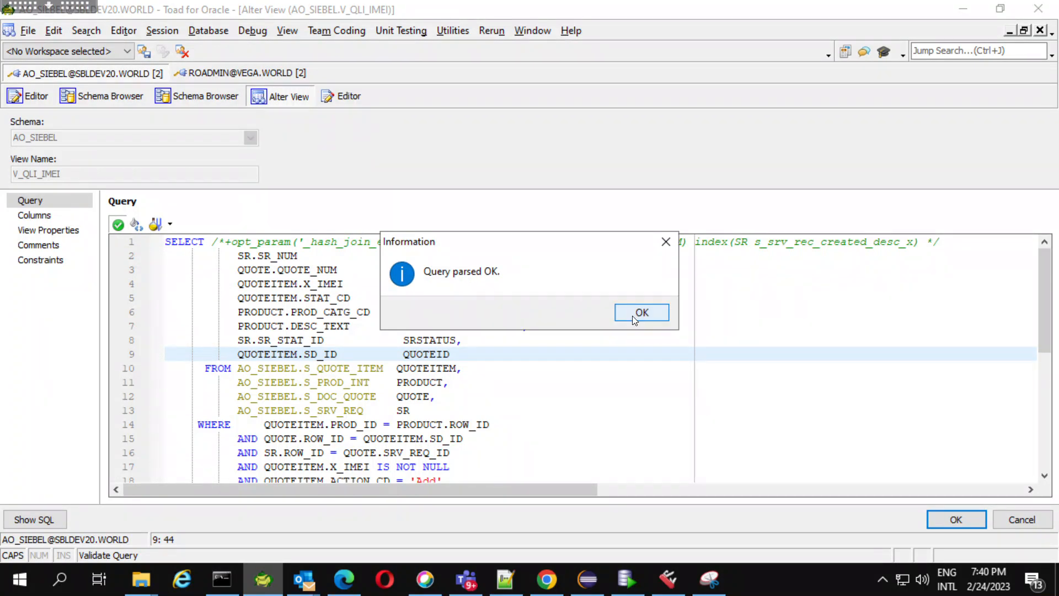
left_click(632, 316)
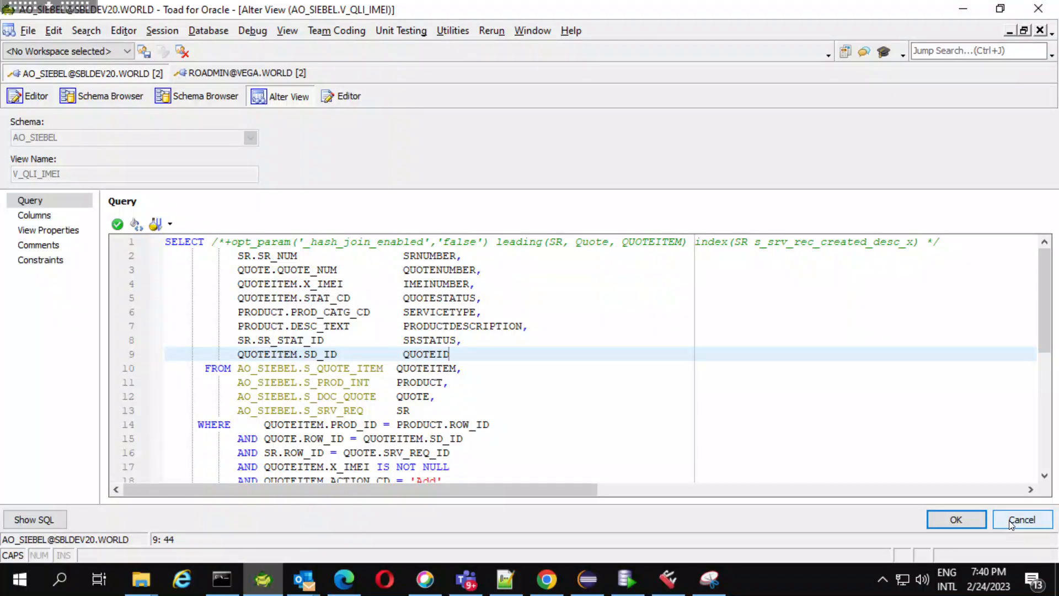
left_click(1012, 524)
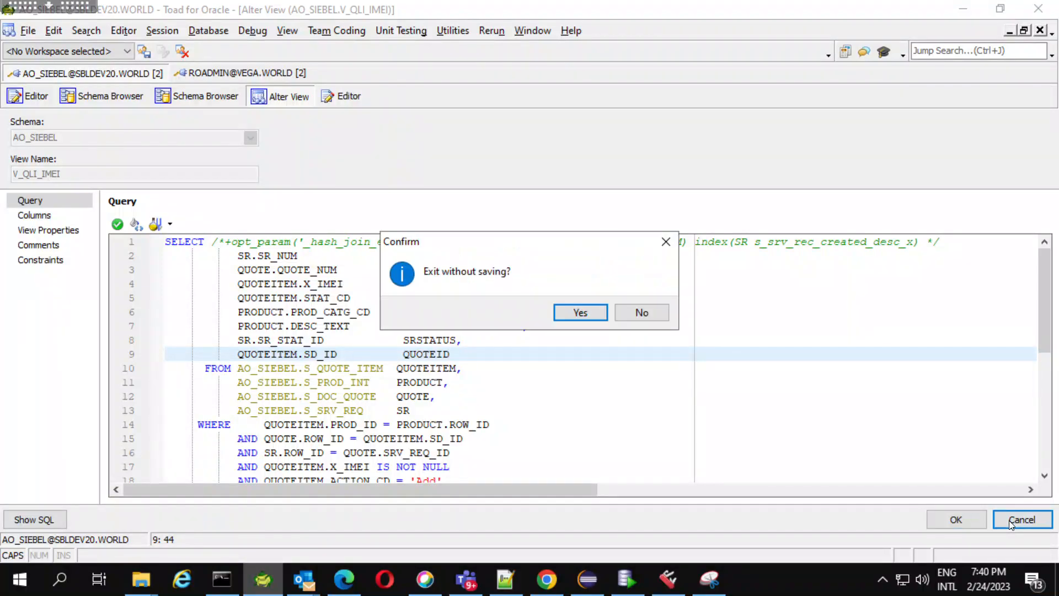
left_click(593, 311)
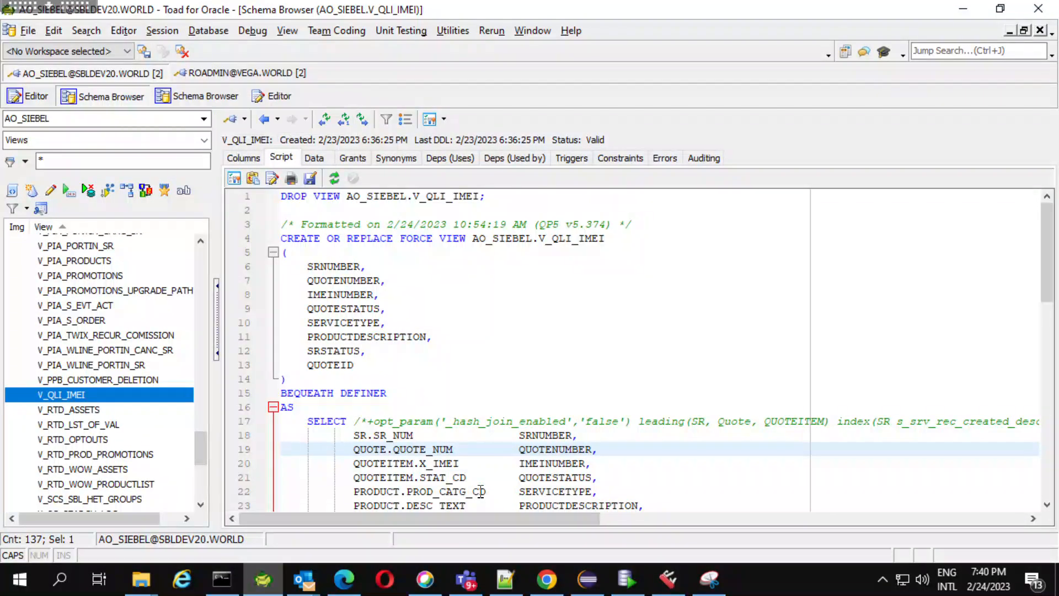
Switch to Chrome and look up the AO_SIEBEL database user under CONFIG-DEV (DVD) in the Siebel environment link list.
left_click(548, 581)
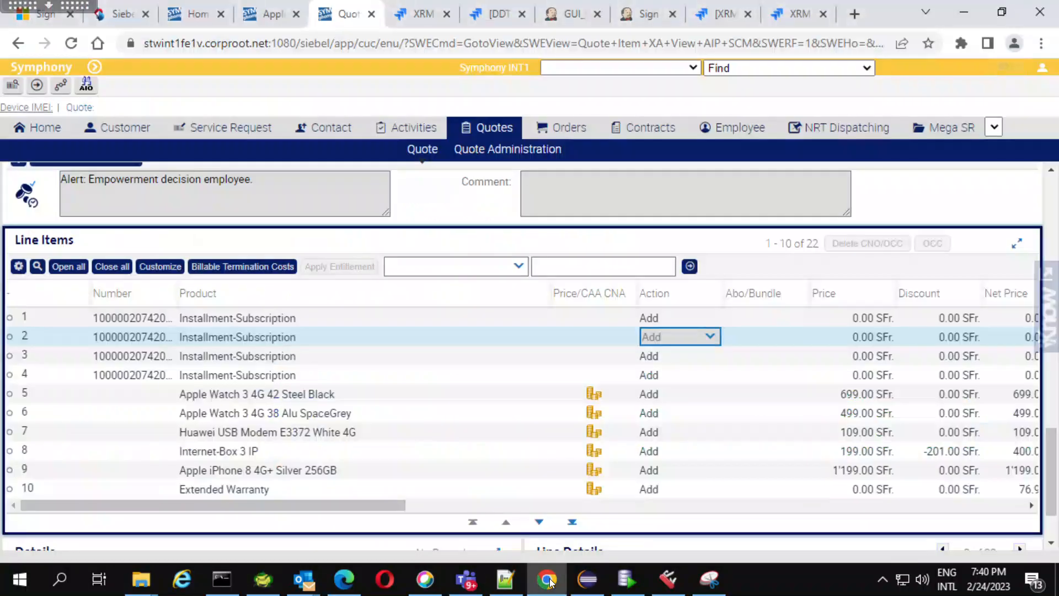
left_click(121, 15)
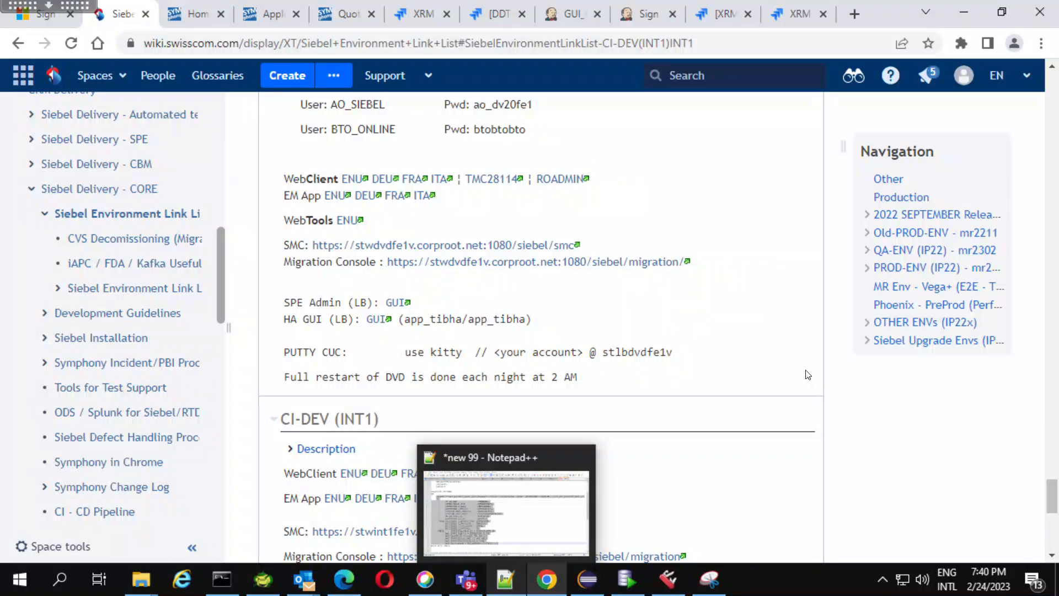
mouse_move(1053, 485)
left_mouse_down()
mouse_move(1056, 454)
mouse_move(1055, 472)
left_mouse_up()
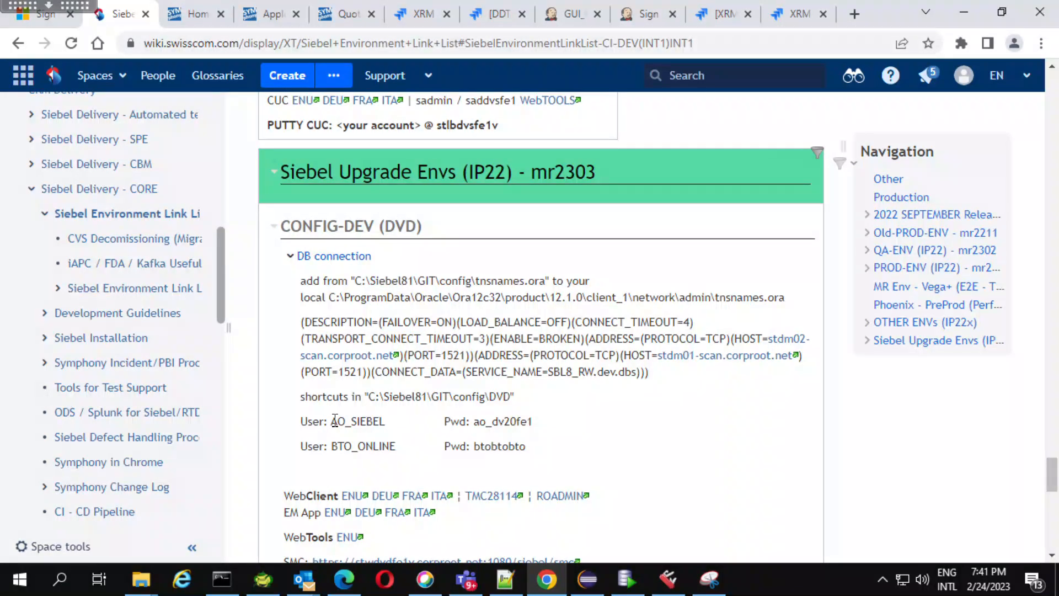
left_click_drag(332, 421, 384, 422)
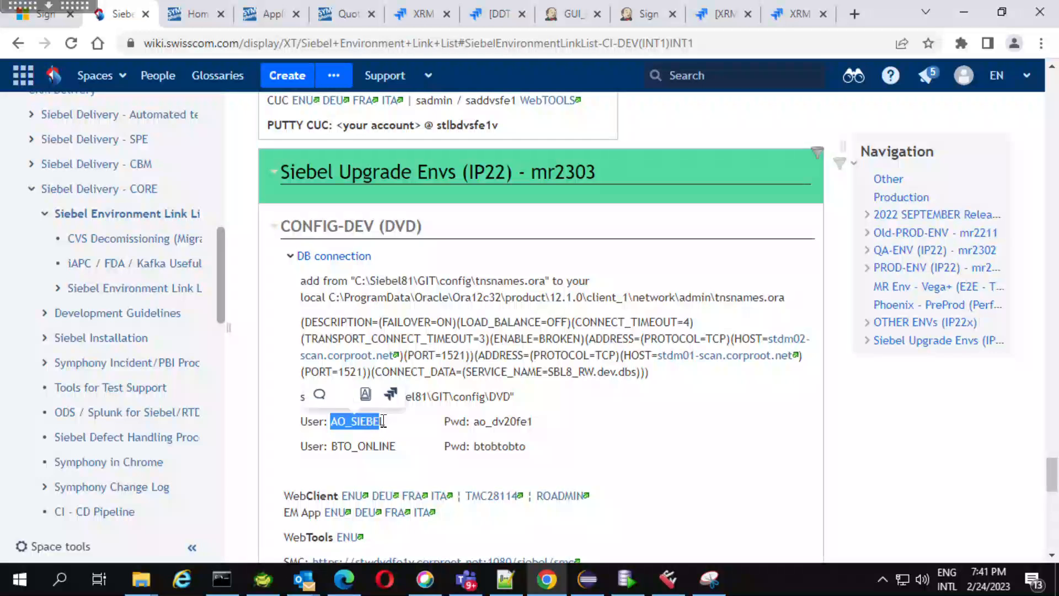
left_click(385, 422)
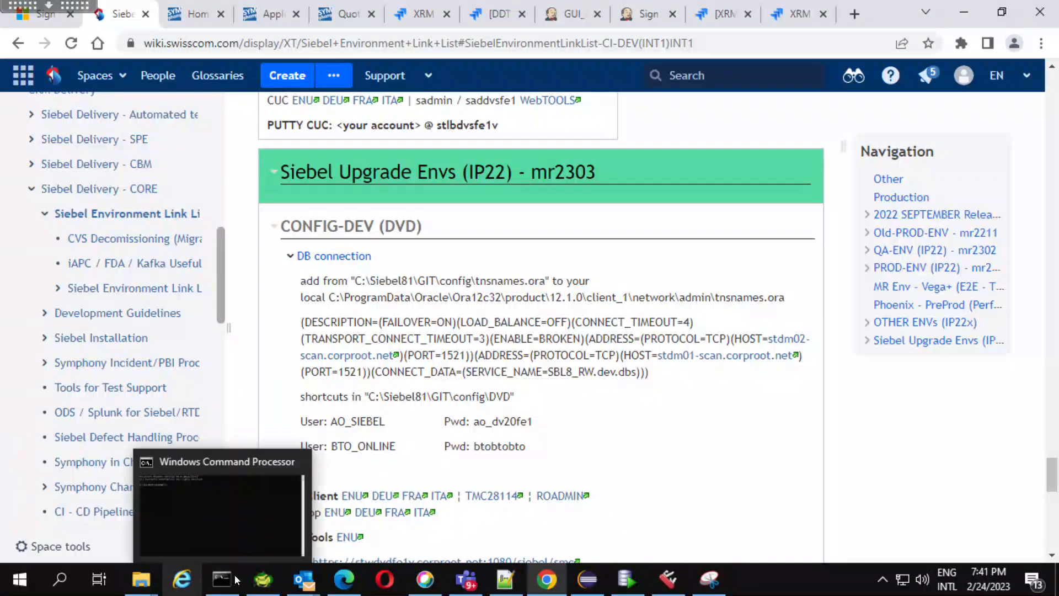
Switch to Toad for Oracle and list the AO_SIEBEL schema's Views in the Schema Browser.
left_click(264, 586)
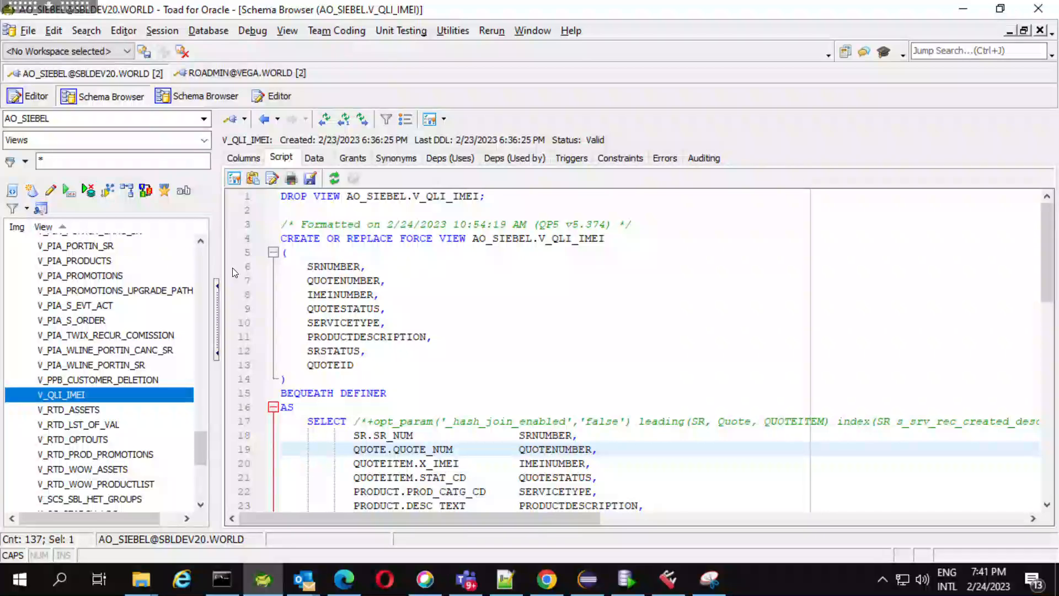
left_click(203, 36)
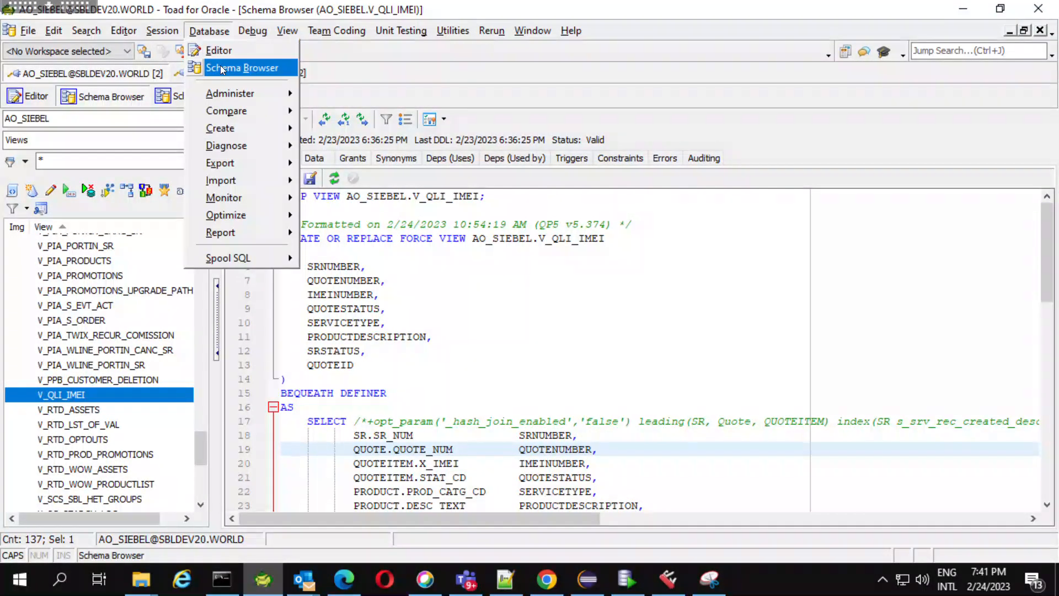
left_click(221, 65)
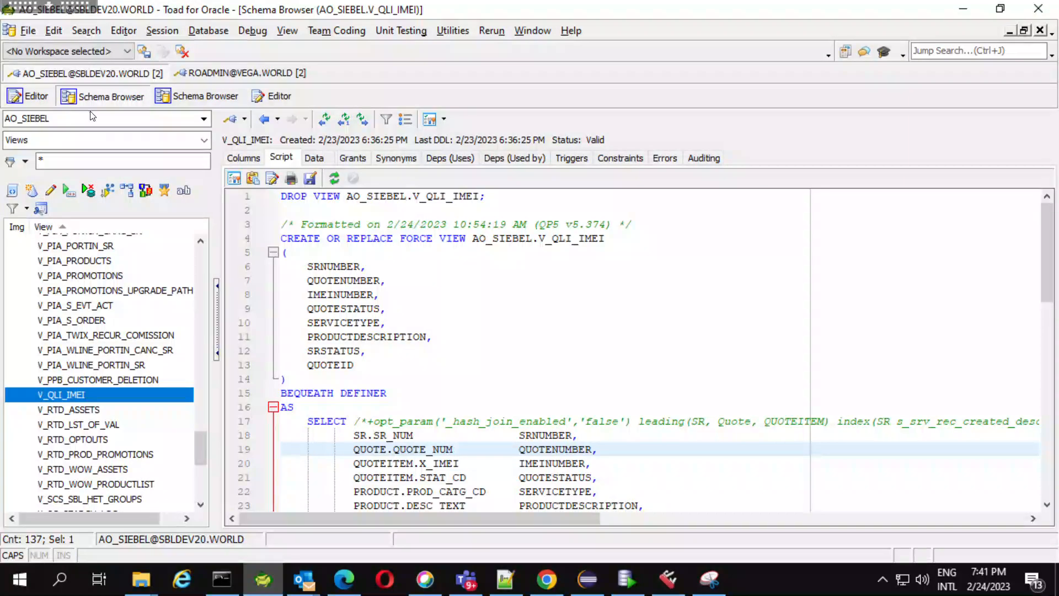
left_click(205, 142)
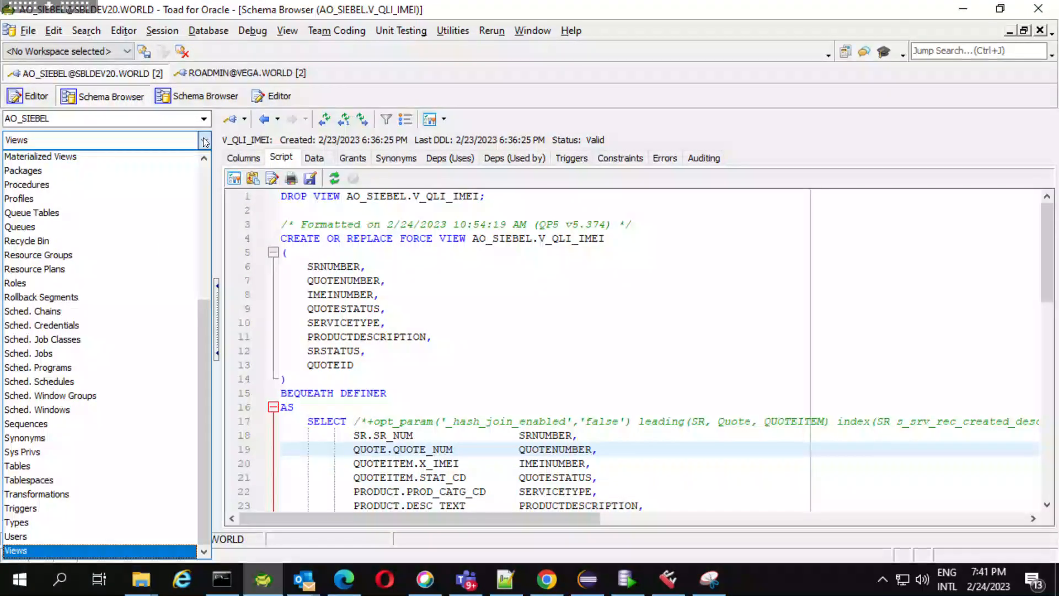
left_click(55, 550)
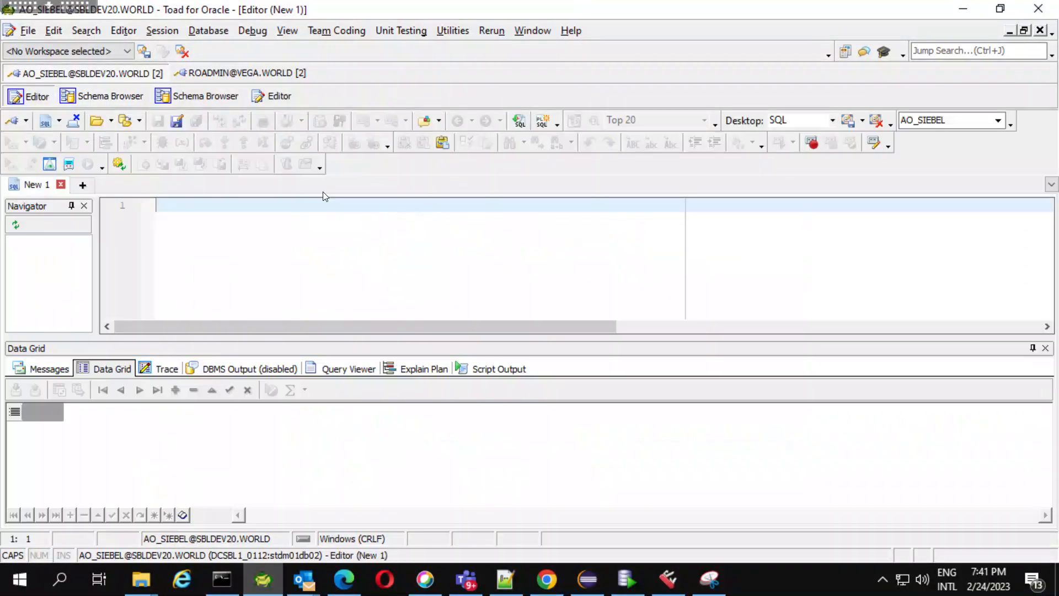
Paste the copied SELECT query into the empty New 1 SQL editor and review its column aliases.
left_click(31, 96)
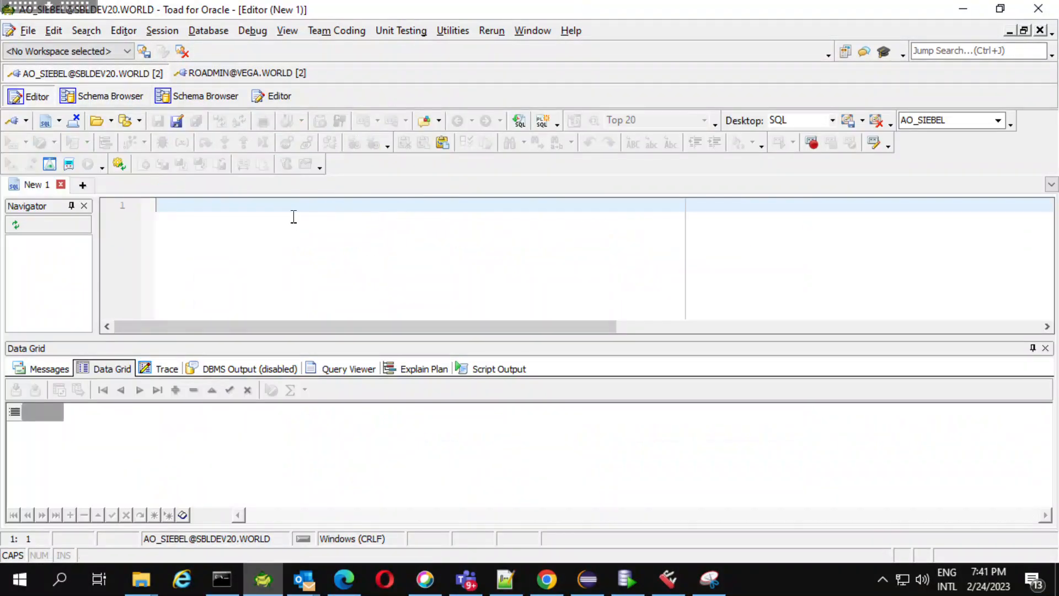
key("ctrl+v")
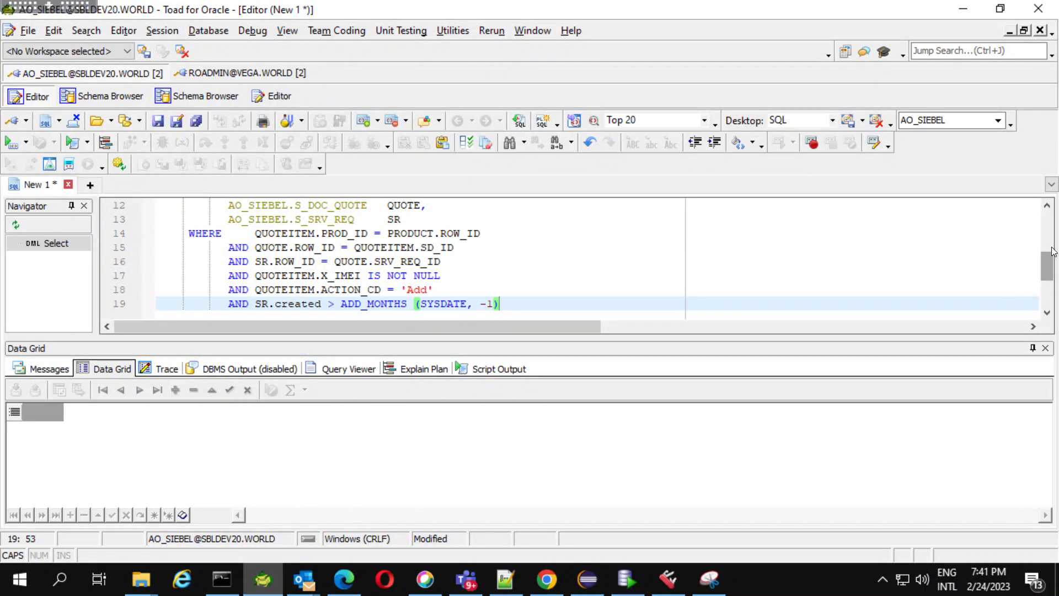
left_click_drag(1049, 271, 1048, 229)
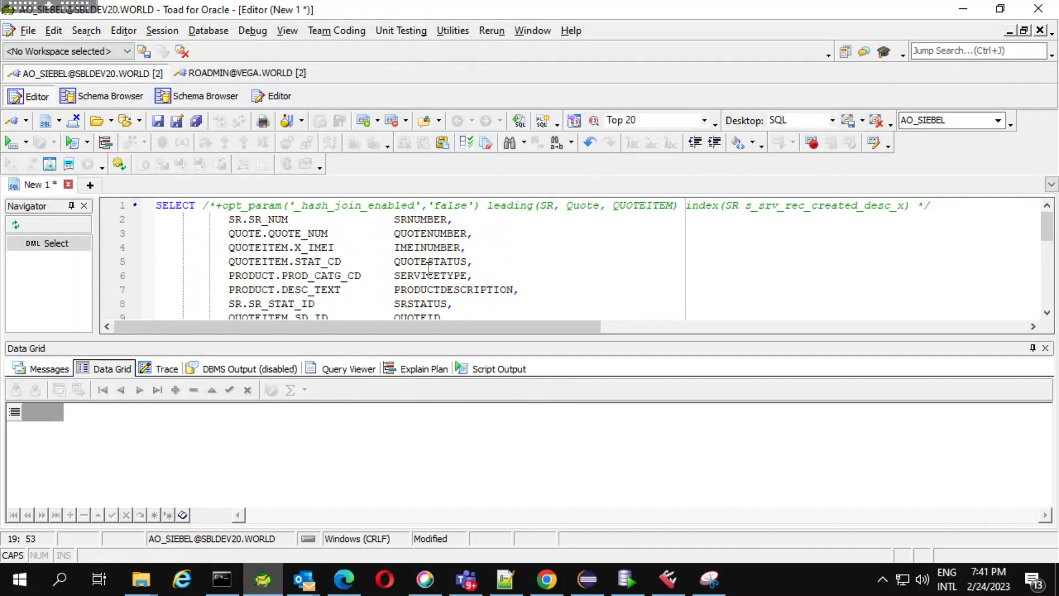
left_click(475, 261)
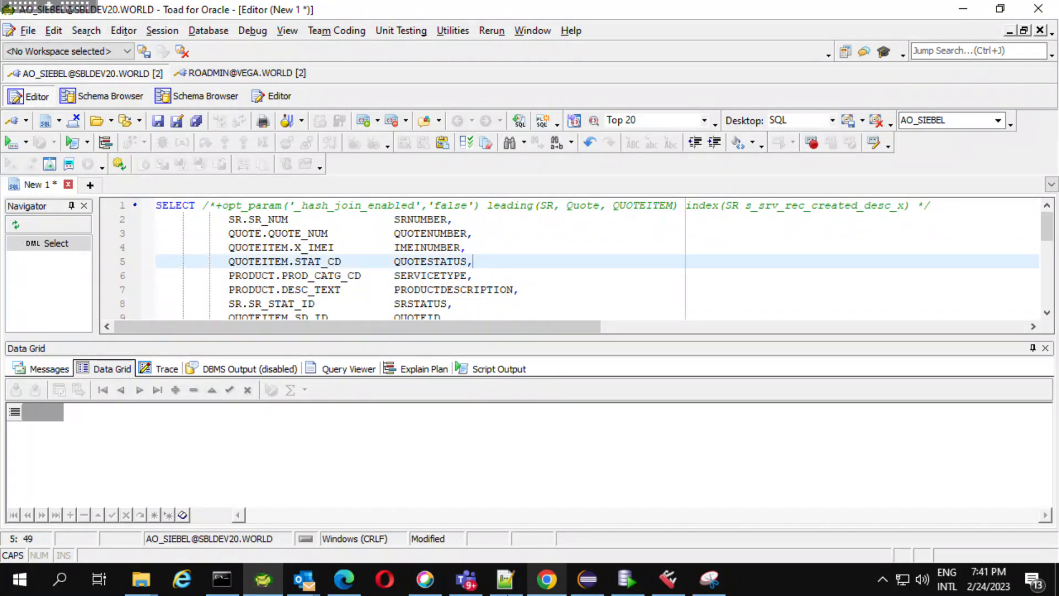
Switch to Notepad++ and review the build outline in new 98, stopping at the External table line.
left_click(506, 589)
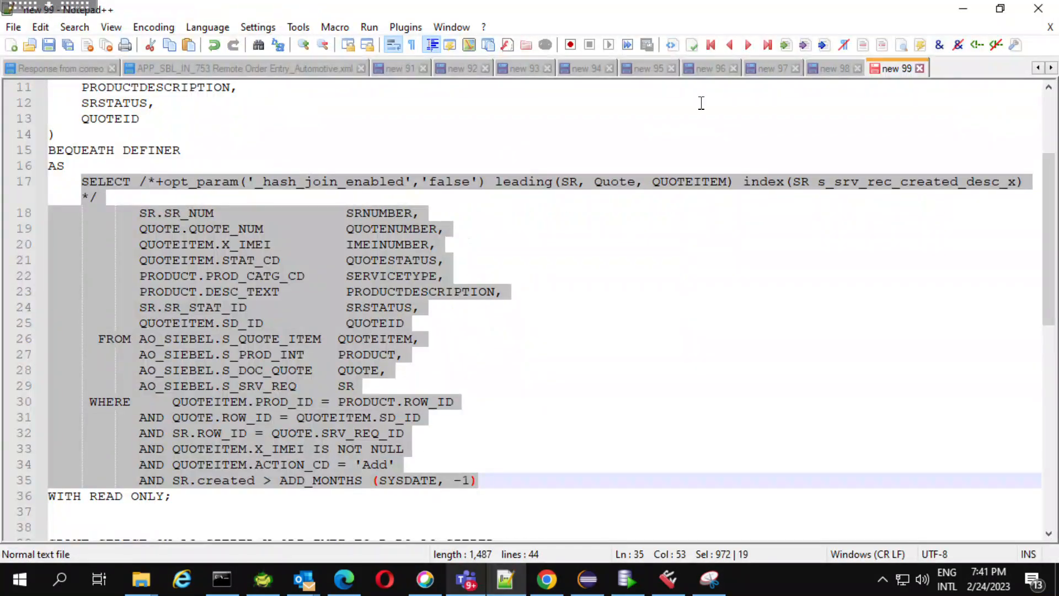
left_click(826, 69)
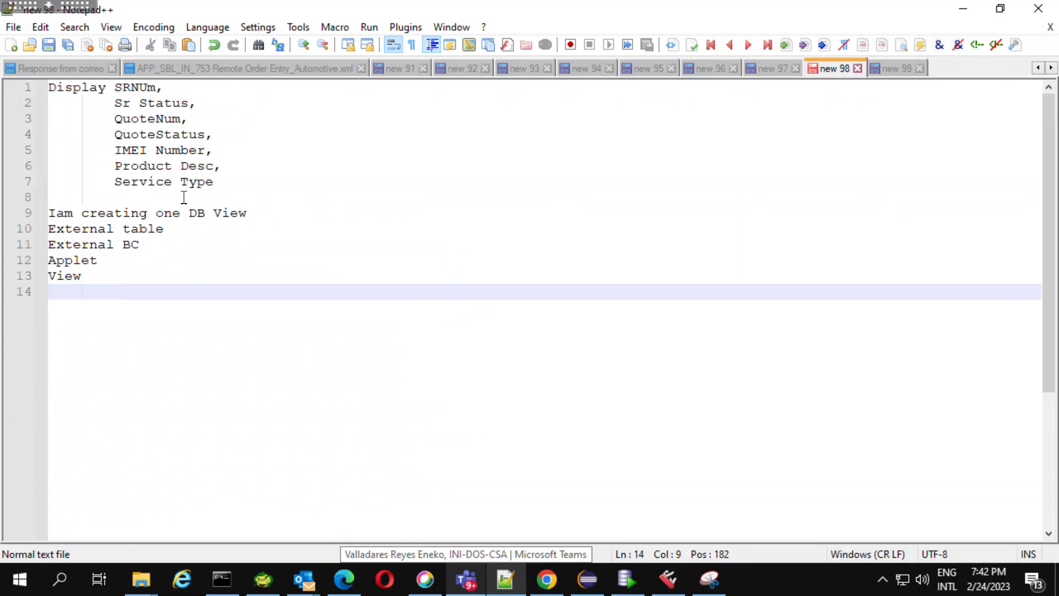
left_click(177, 228)
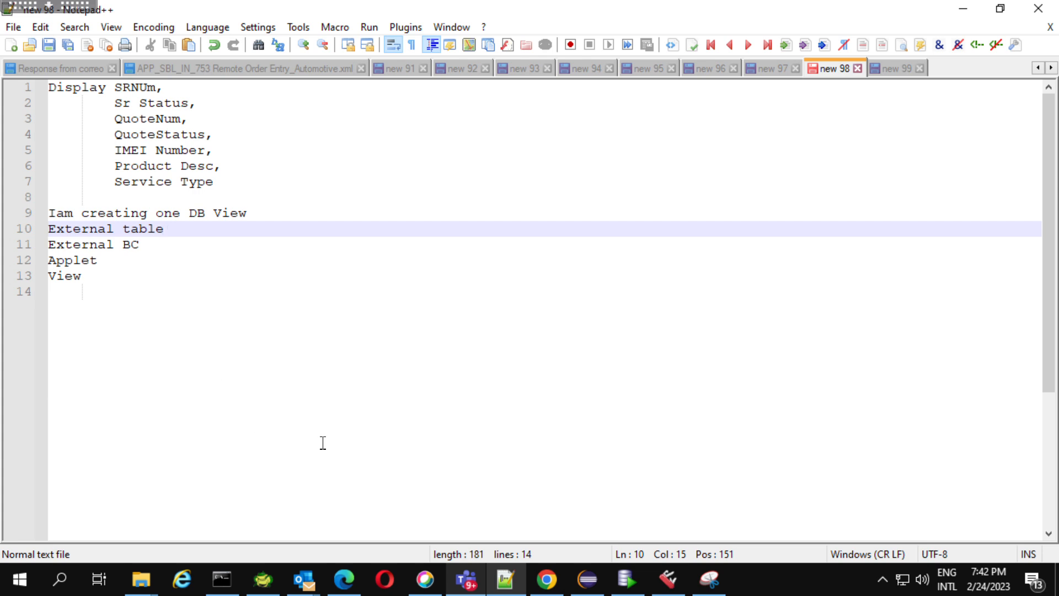
Switch to Oracle SQL Developer and start an export of the V_QLI_IMEI view from the DVD_AO connection.
left_click(621, 570)
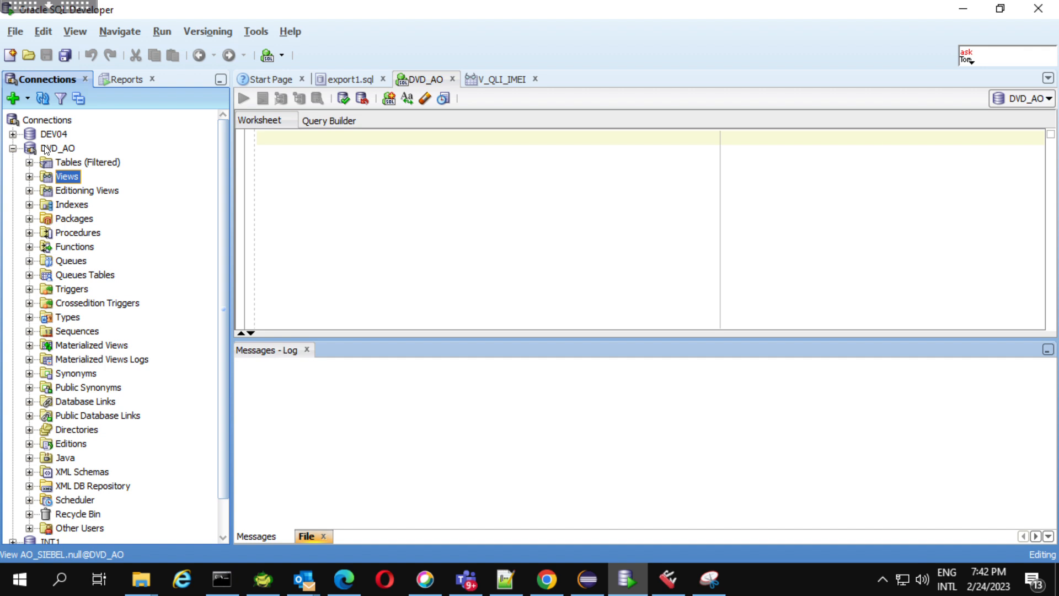
left_click(30, 176)
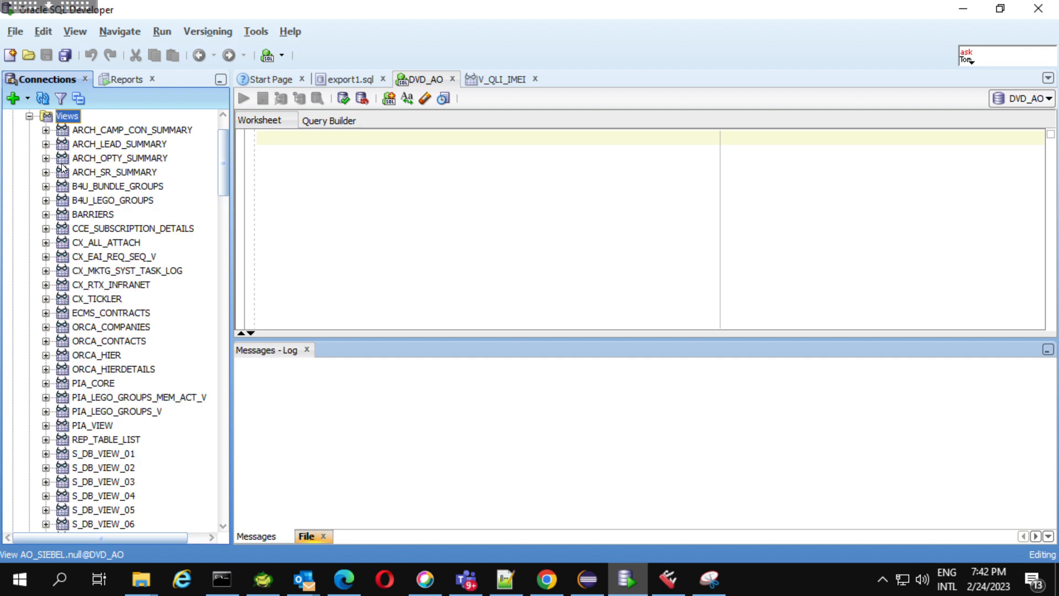
left_click_drag(225, 194, 221, 390)
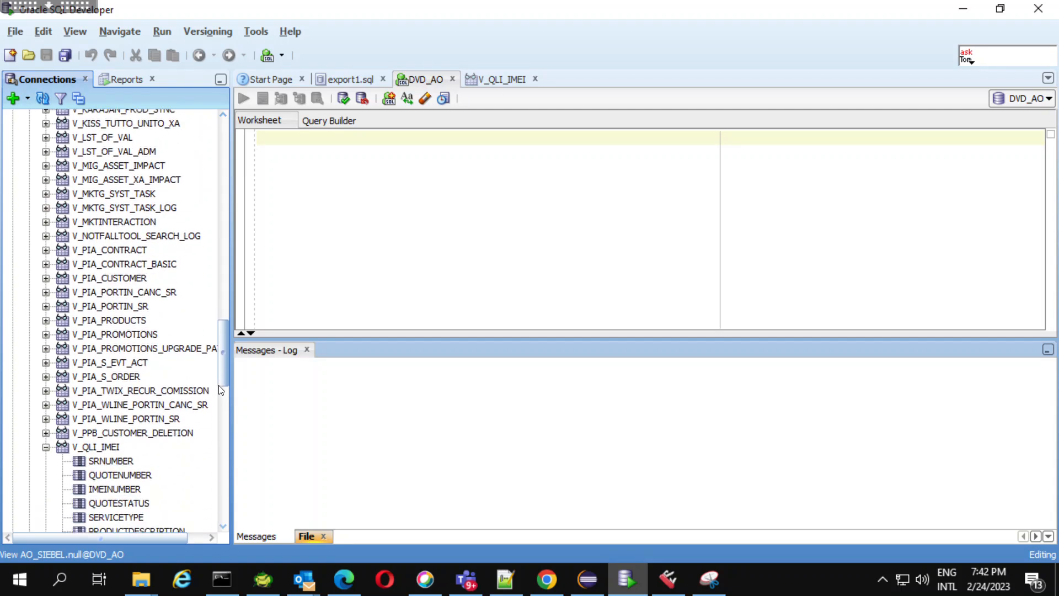
right_click(106, 448)
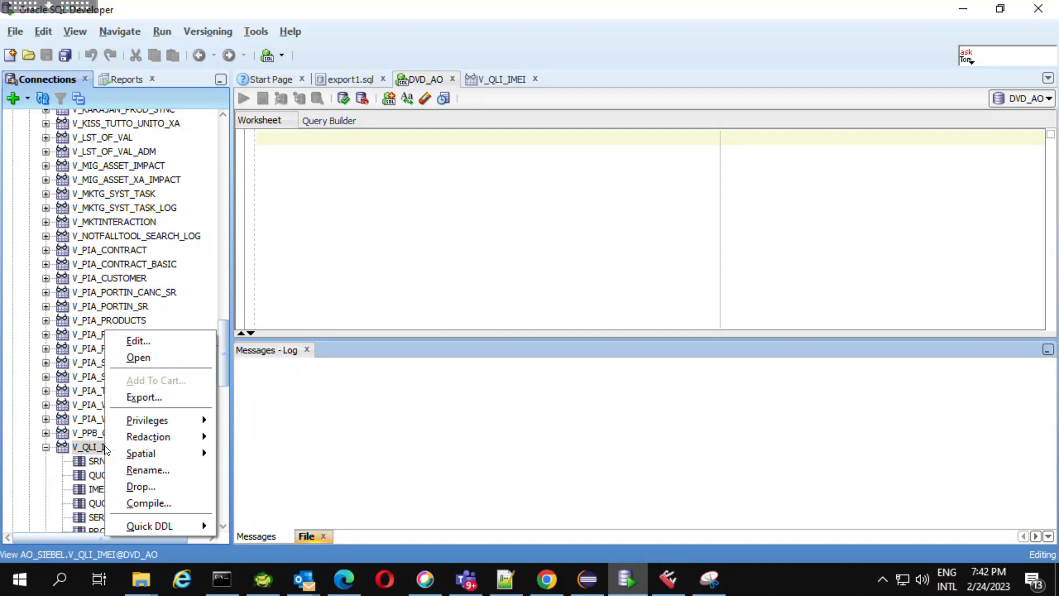
left_click(166, 401)
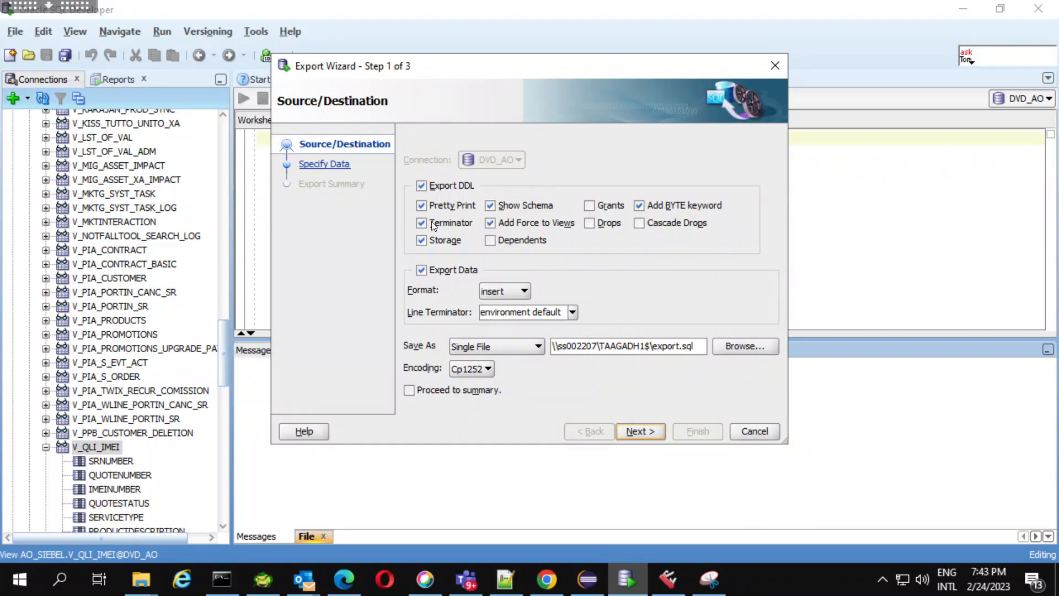
Exclude Pretty Print, Terminator, Storage, Add Force to Views and Add BYTE keyword from the DDL export, and include Grants.
left_click(422, 209)
left_click(422, 221)
left_click(421, 241)
left_click(490, 223)
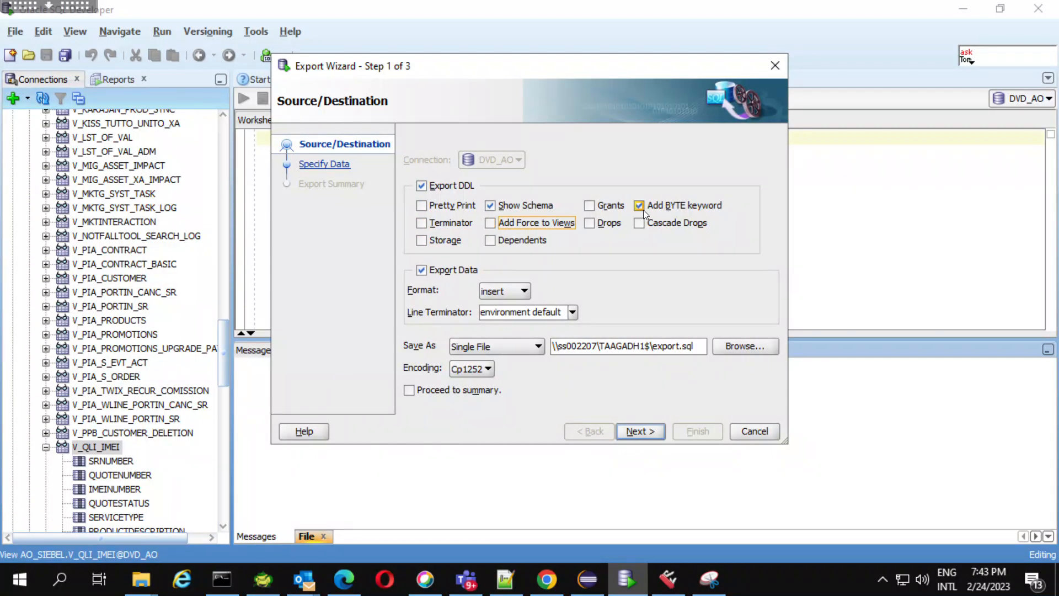
left_click(640, 206)
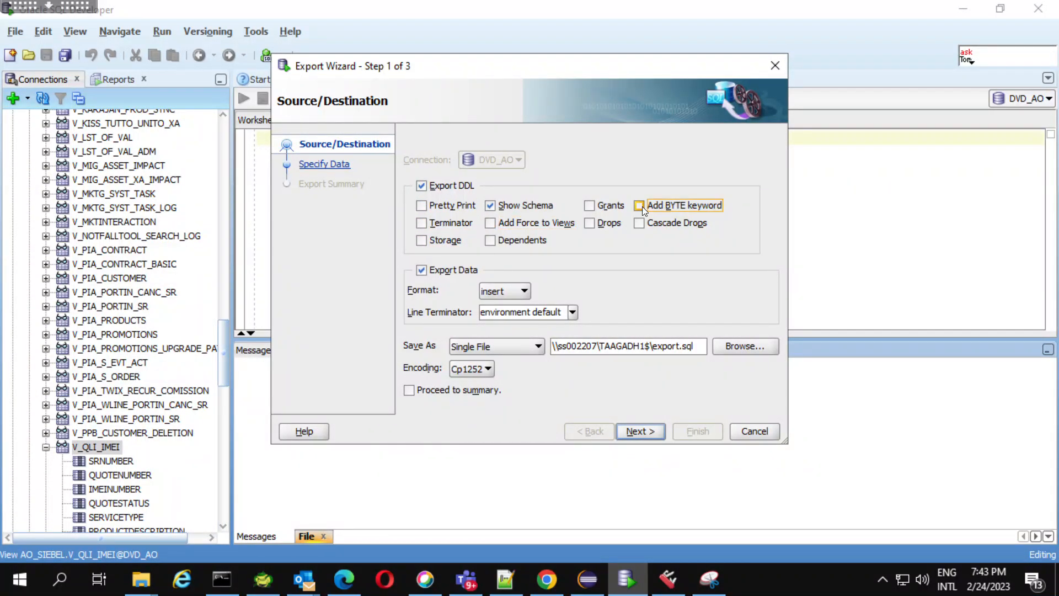
left_click(591, 206)
Set the export destination to C:\temp\export2.sql and continue to the Specify Data stage.
left_click(737, 347)
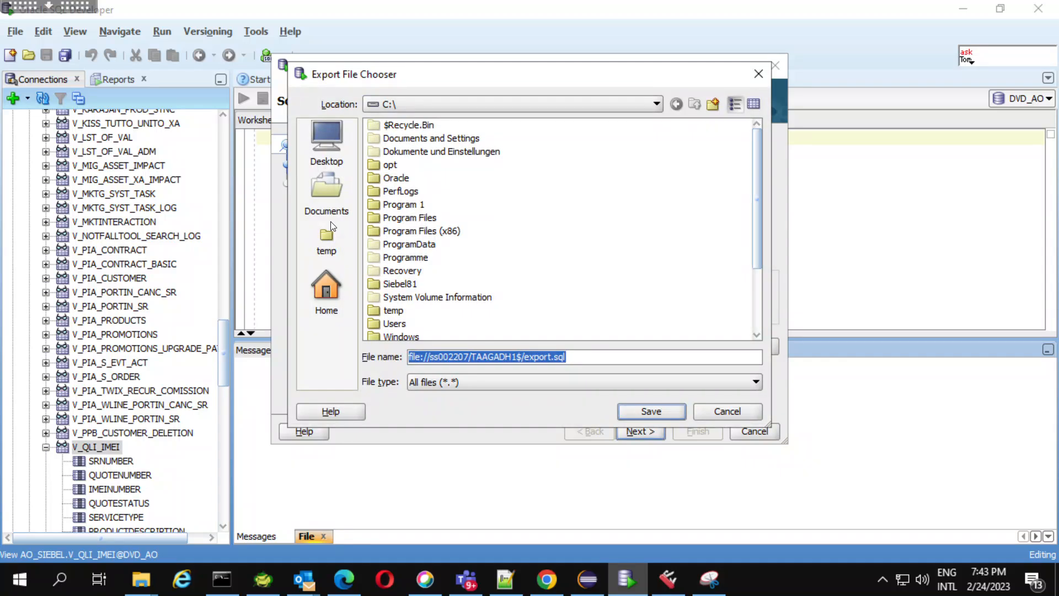
left_click(328, 241)
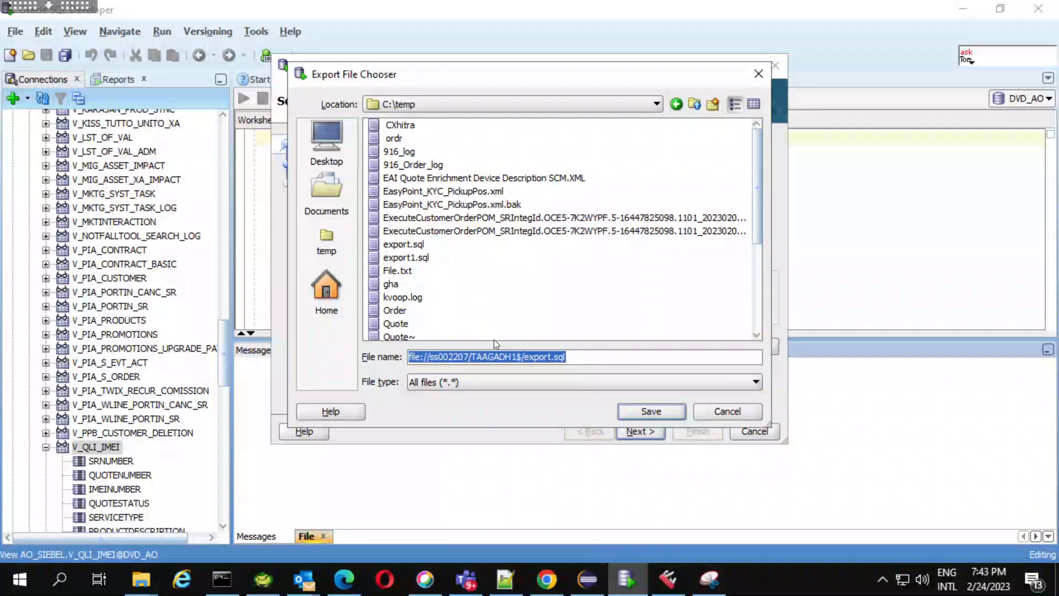
left_click(527, 358)
key("BackSpace")
key("BackSpace")
key("BackSpace")
key("BackSpace")
key("BackSpace")
key("BackSpace")
key("BackSpace")
key("BackSpace")
key("BackSpace")
key("BackSpace")
key("BackSpace")
key("BackSpace")
key("BackSpace")
key("BackSpace")
key("BackSpace")
key("BackSpace")
key("BackSpace")
key("BackSpace")
key("BackSpace")
key("BackSpace")
key("BackSpace")
key("BackSpace")
key("BackSpace")
key("BackSpace")
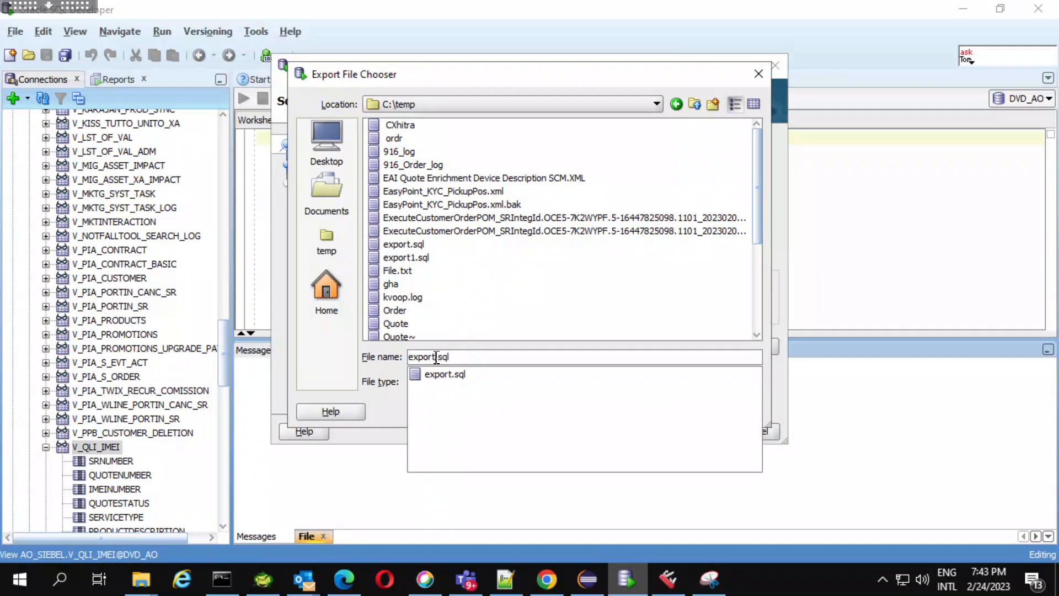
left_click(437, 358)
type("2")
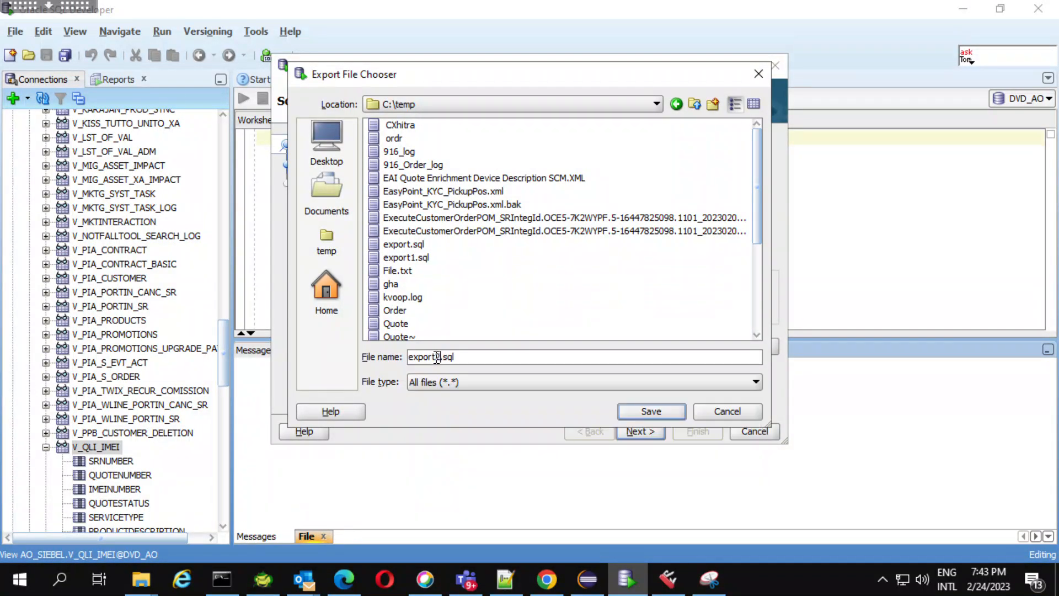
left_click(652, 412)
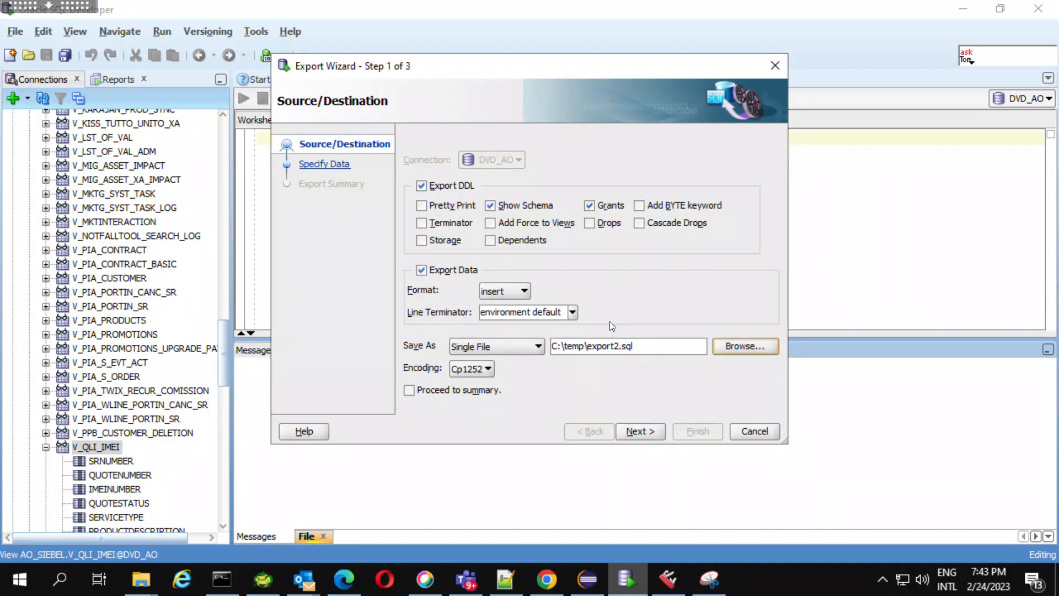
left_click(645, 429)
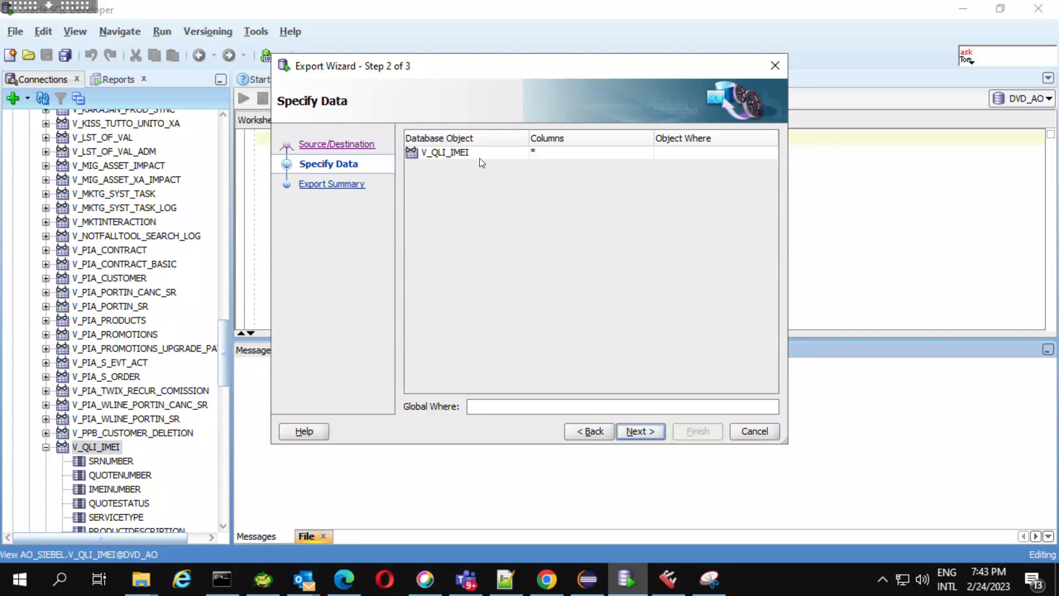
Advance the V_QLI_IMEI export to its summary and cancel the export.
left_click(648, 432)
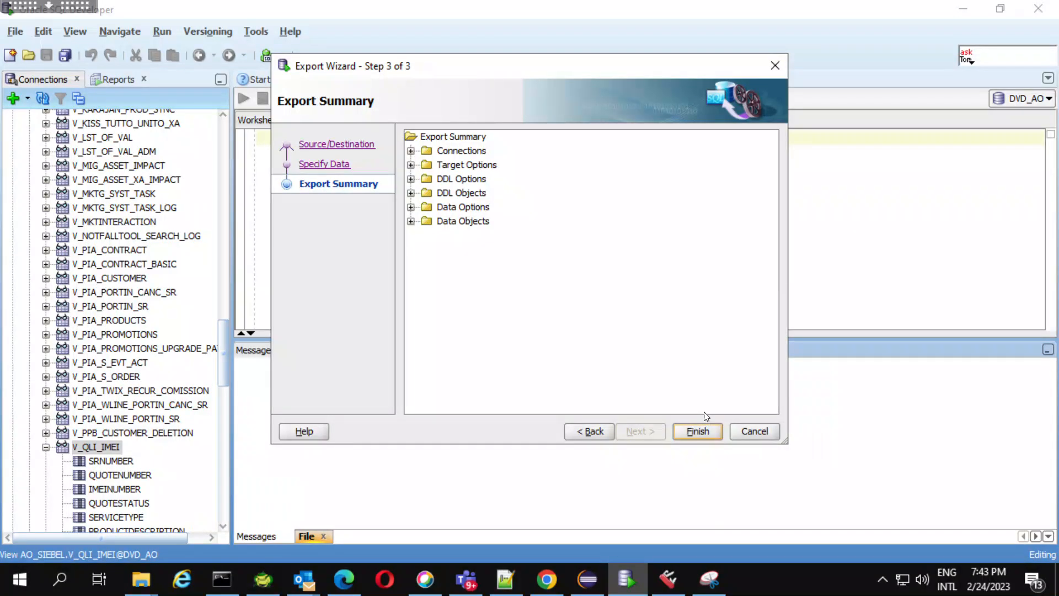
left_click(759, 433)
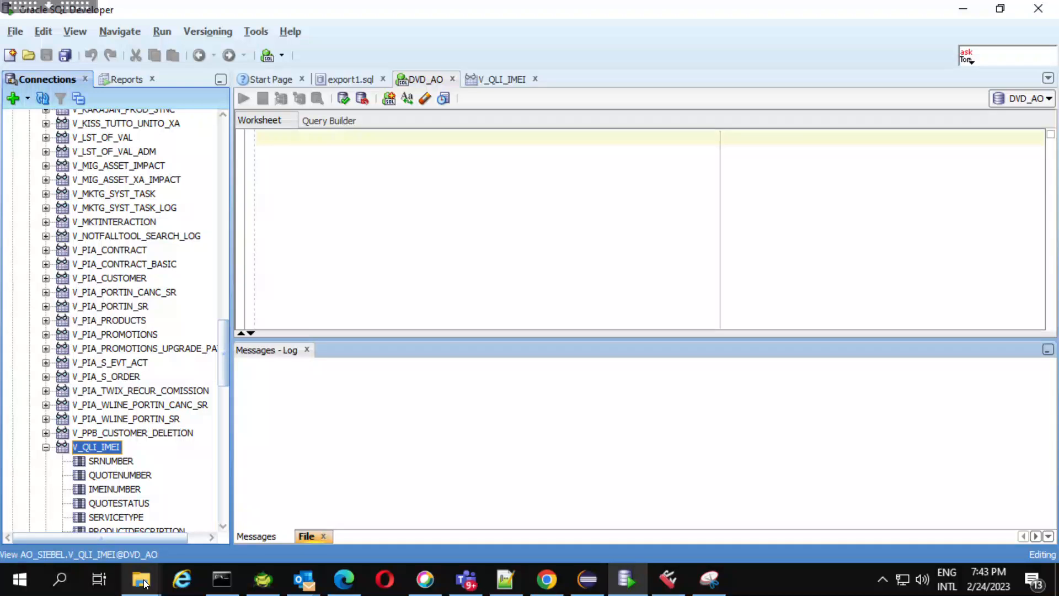
Switch to Siebel Tools and query the project list for names matching IMEI*.
left_click(672, 591)
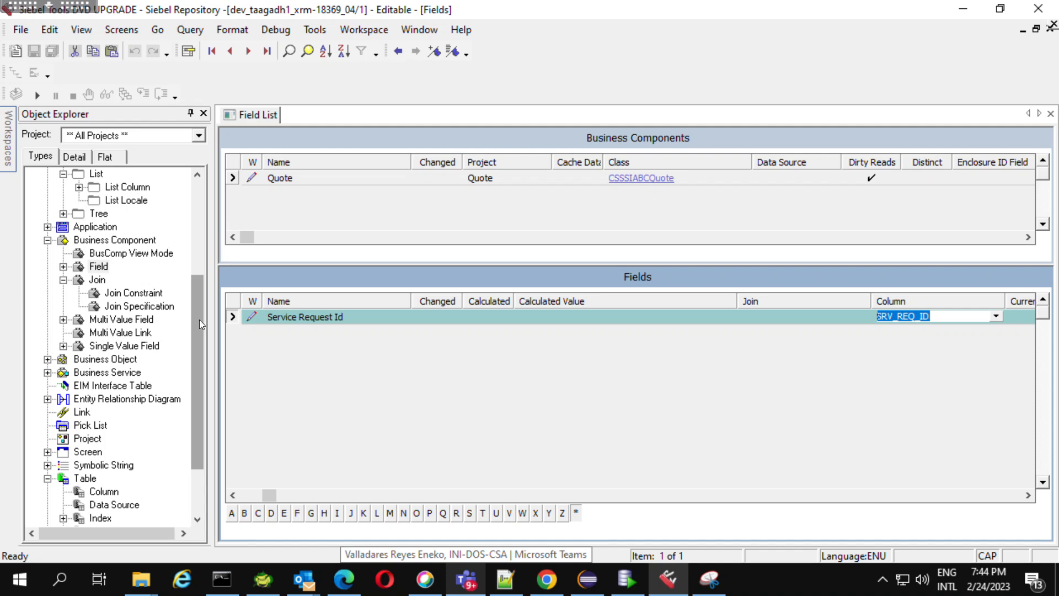
left_click_drag(199, 320, 196, 441)
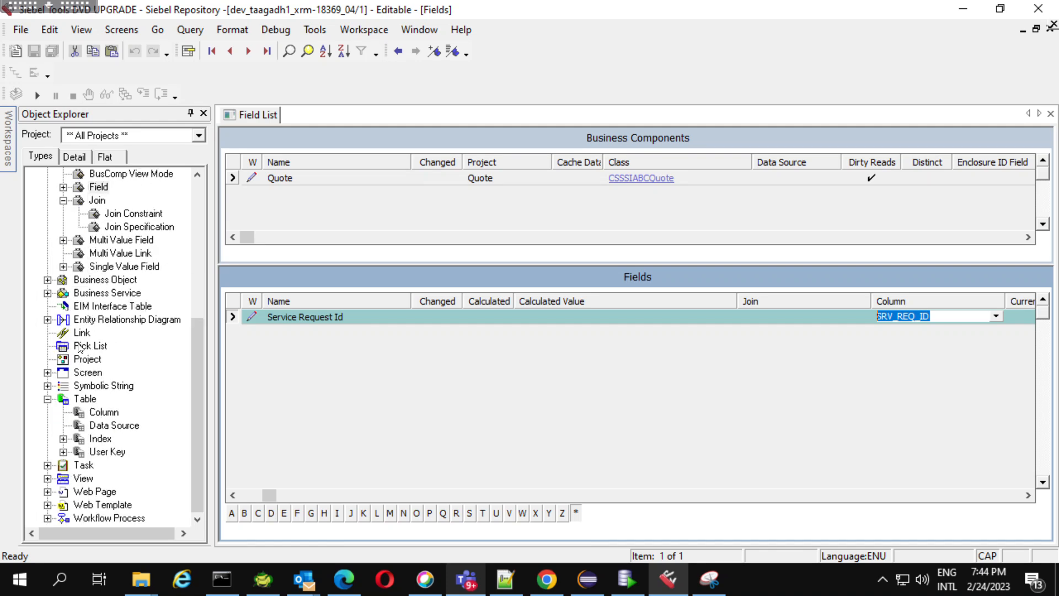
left_click(86, 359)
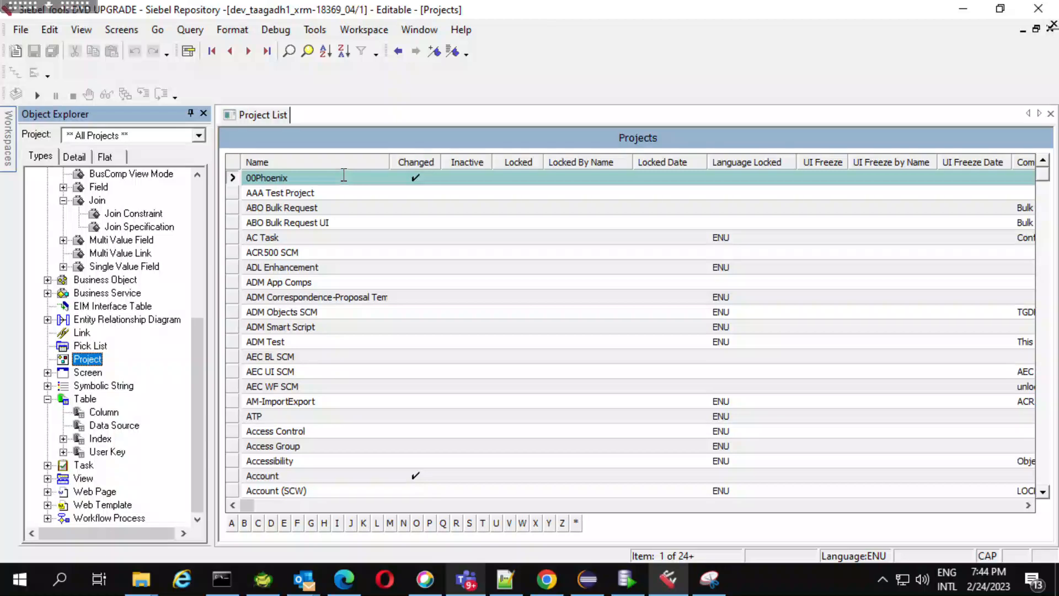
key("ctrl+q")
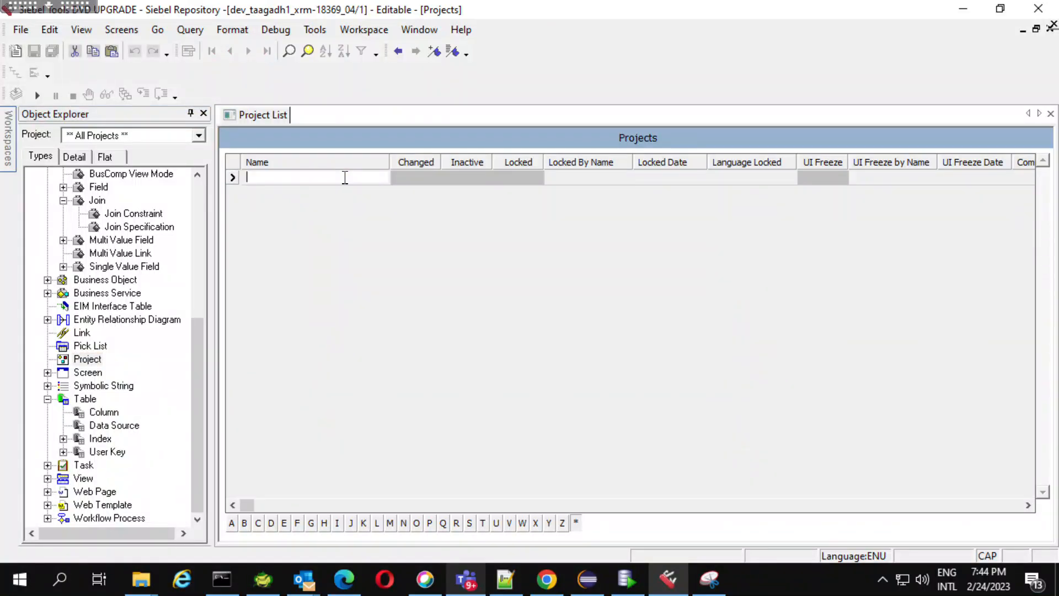
type("IMEI*")
key("Return")
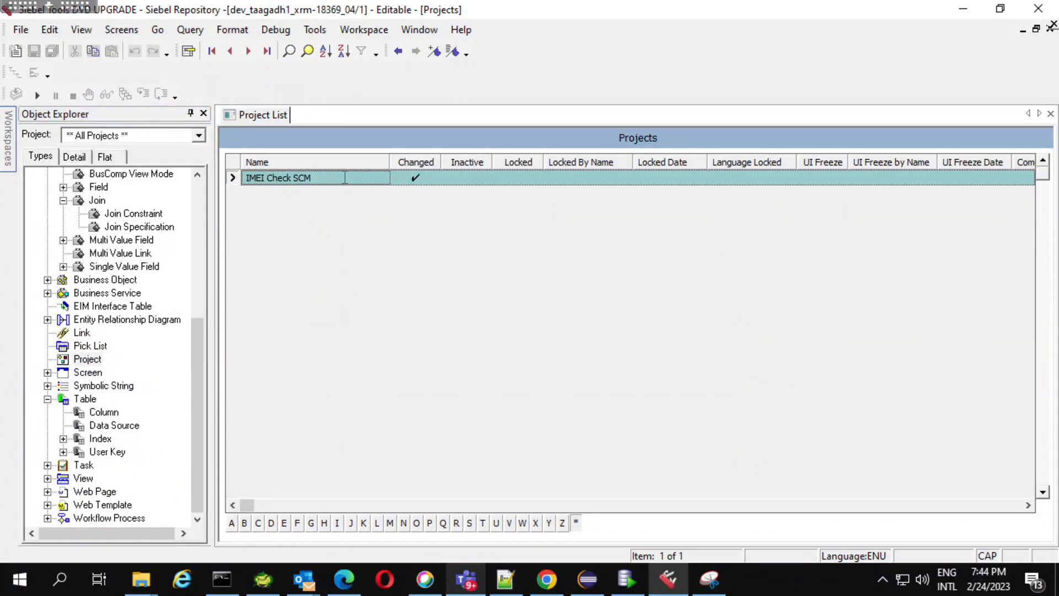
Lock the IMEI Check SCM project.
key("Caps_Lock")
left_click(513, 176)
left_click(514, 177)
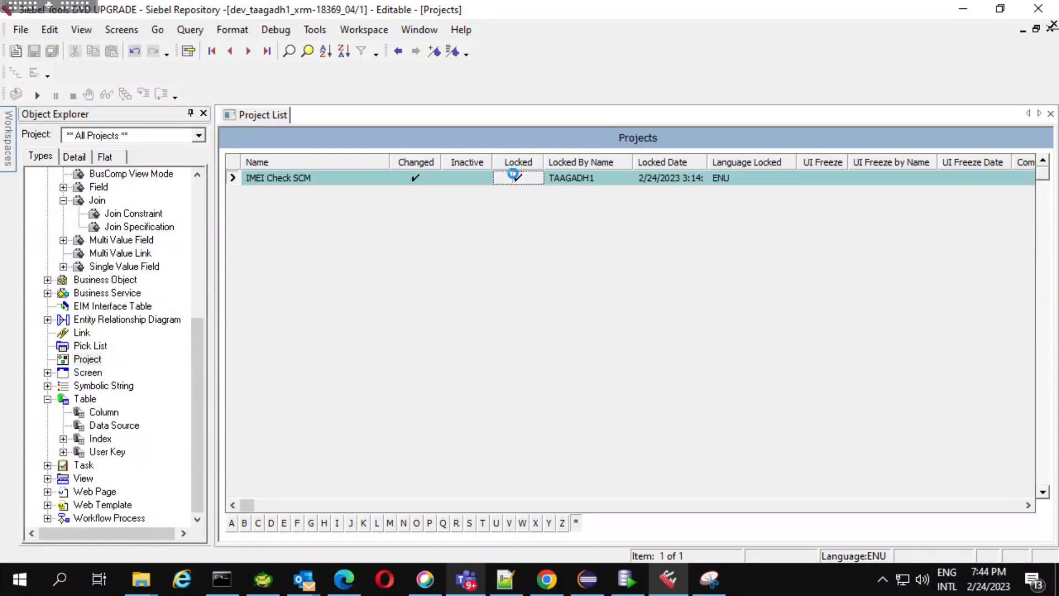
Start the External Table Schema Import wizard for a new object.
left_click_drag(195, 322, 197, 179)
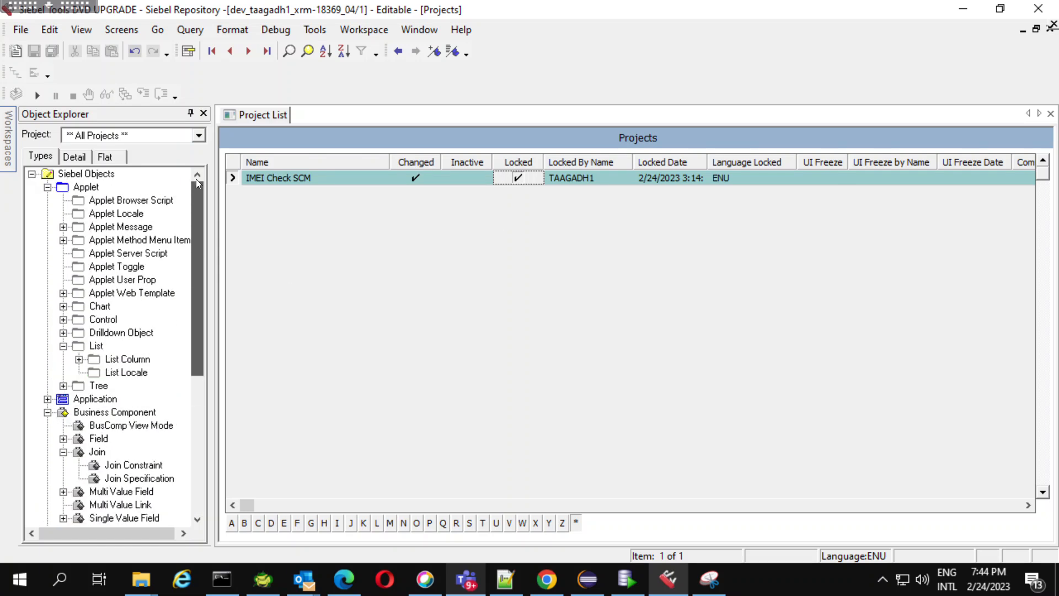
left_click(16, 53)
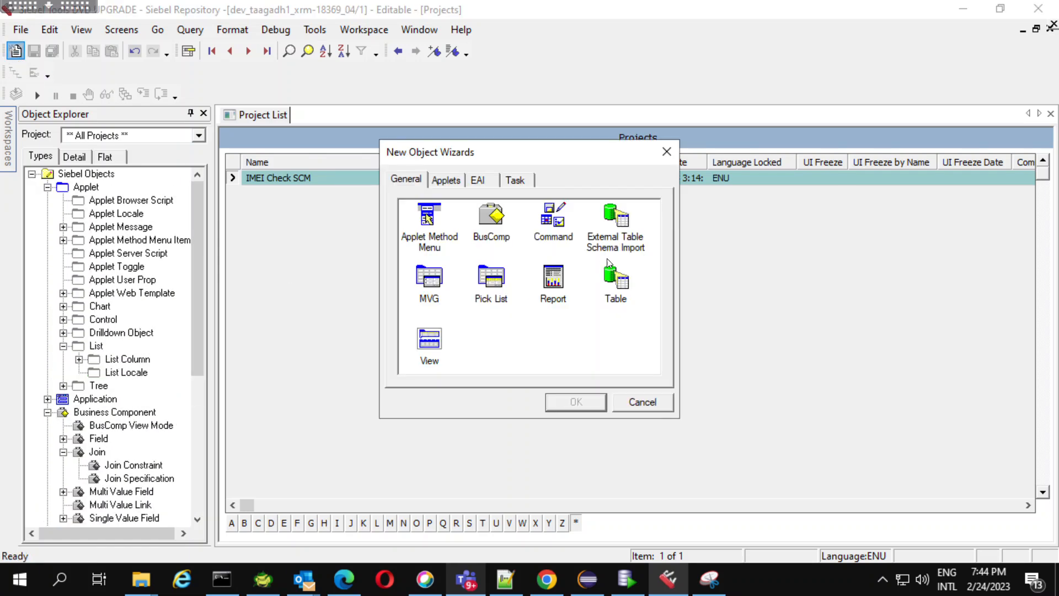
left_click(625, 221)
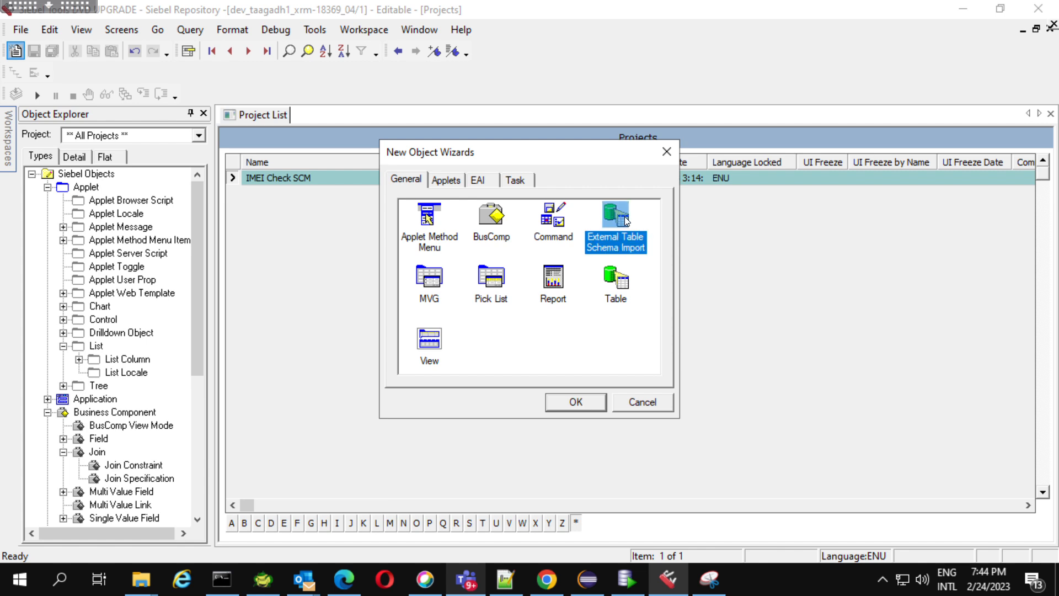
left_click(575, 402)
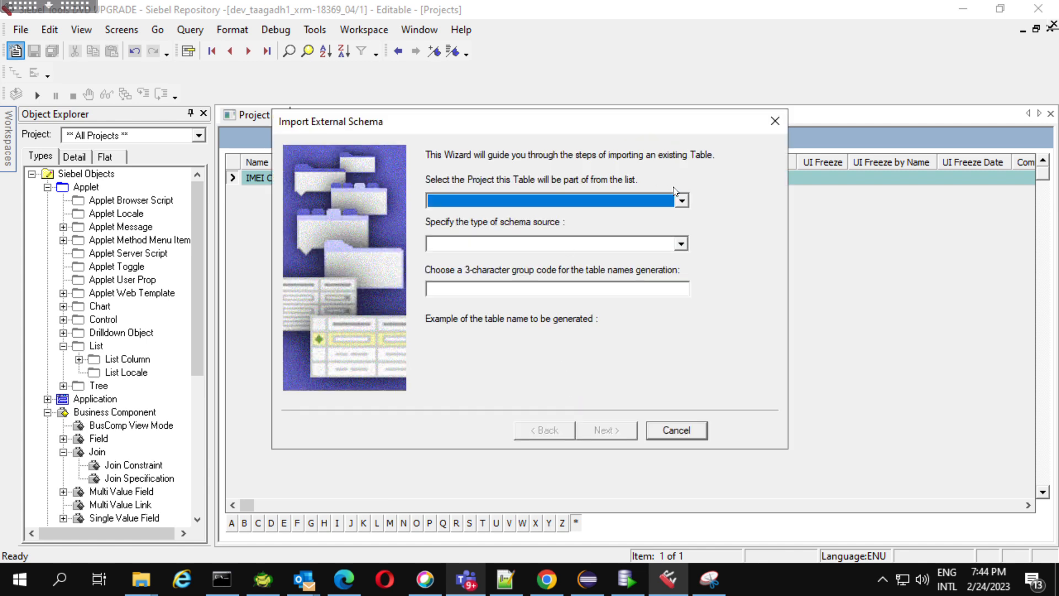
Assign the table to the IMEI Check SCM project, with DDL/Analytics as the schema source and IME as the group code.
left_click(682, 200)
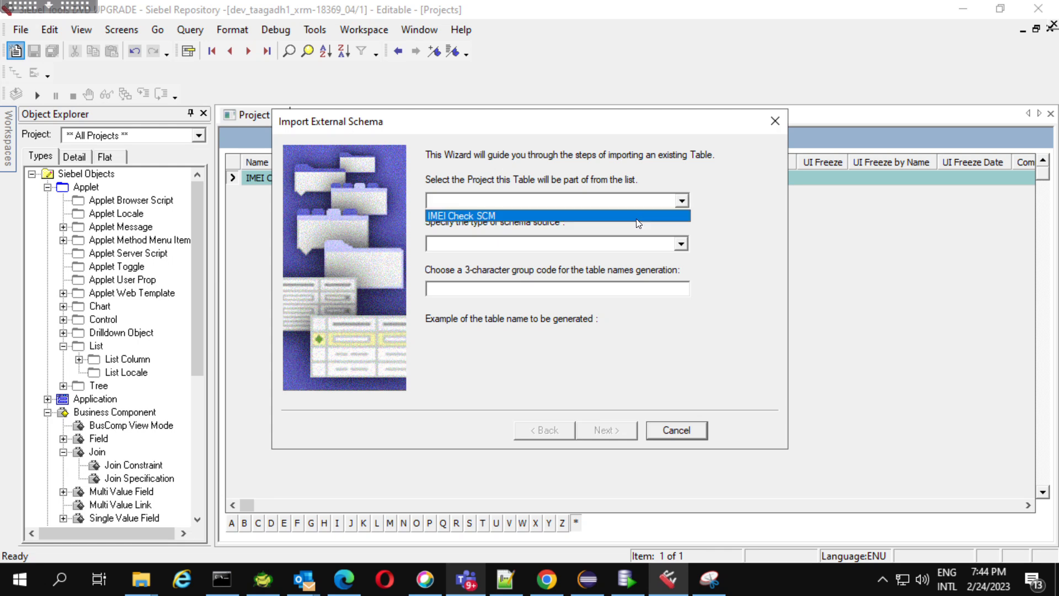
left_click(637, 217)
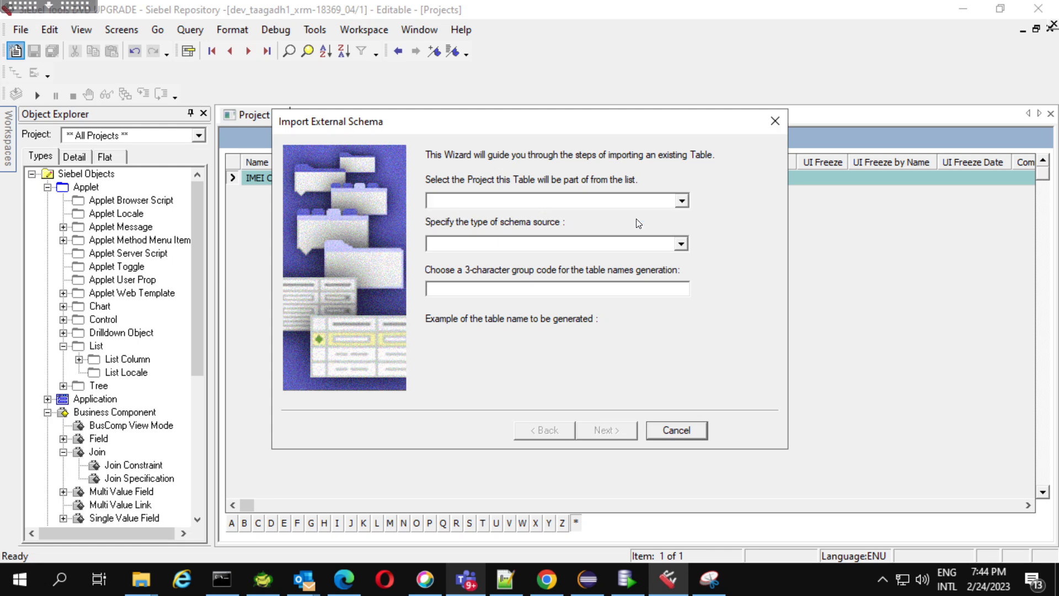
left_click(682, 244)
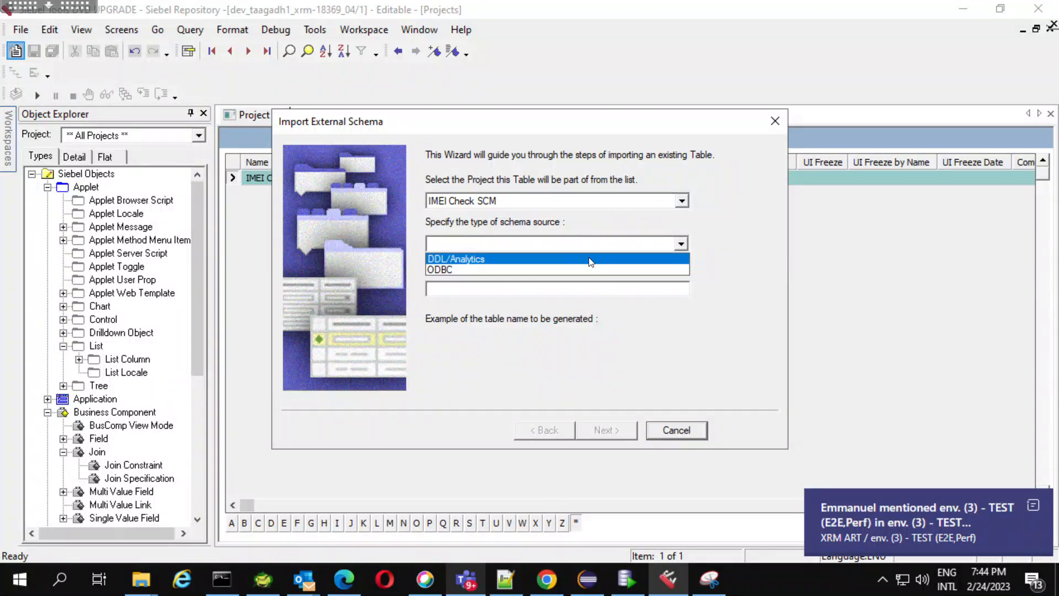
left_click(588, 260)
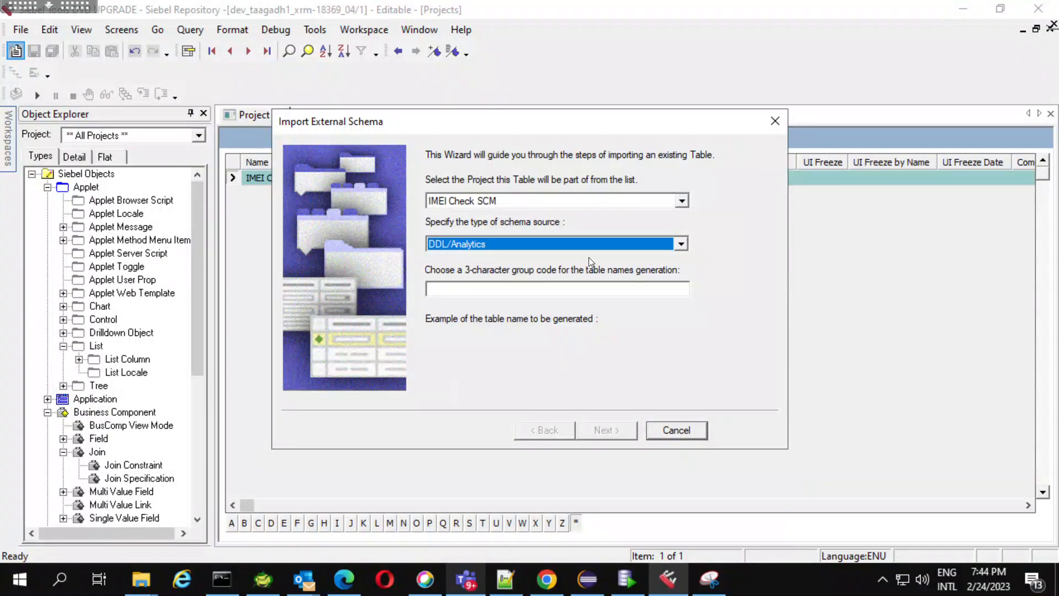
left_click(559, 286)
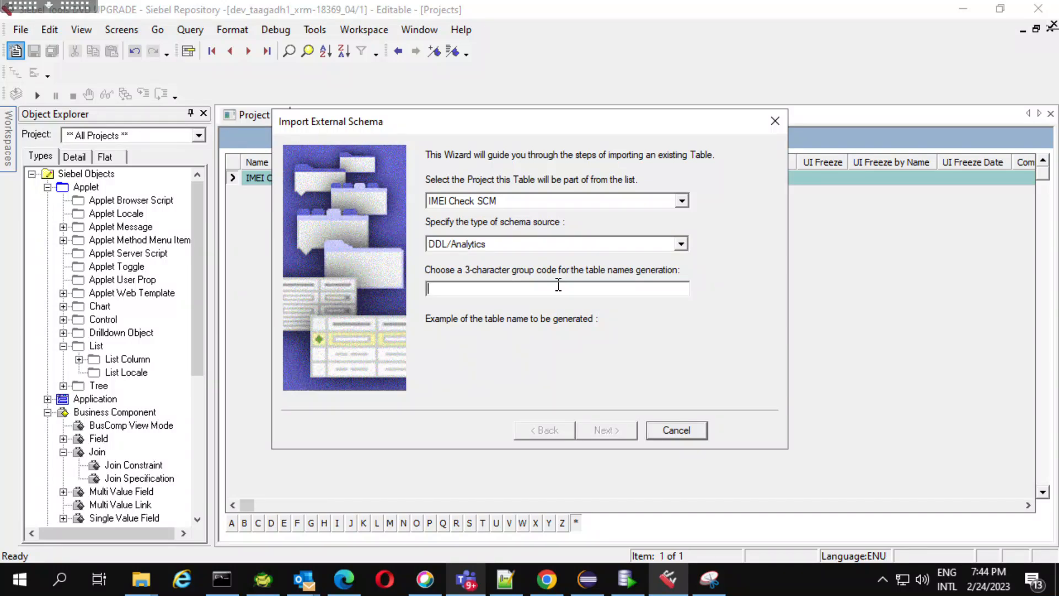
type("IME")
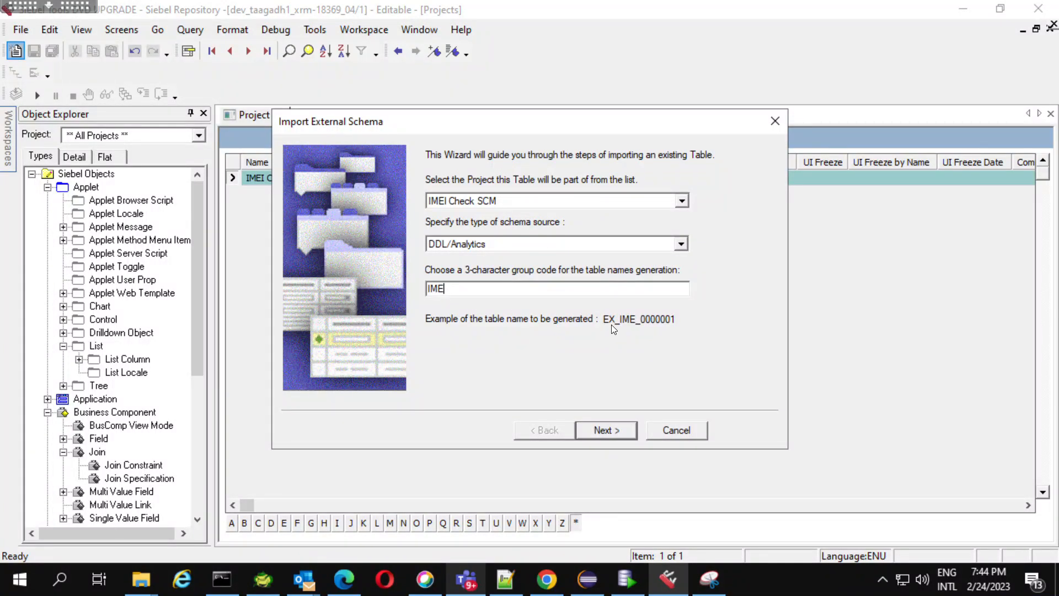
Try QLI as the group code for the generated table names and put IME back.
key("BackSpace")
key("BackSpace")
key("BackSpace")
type("QLI")
key("BackSpace")
key("BackSpace")
key("BackSpace")
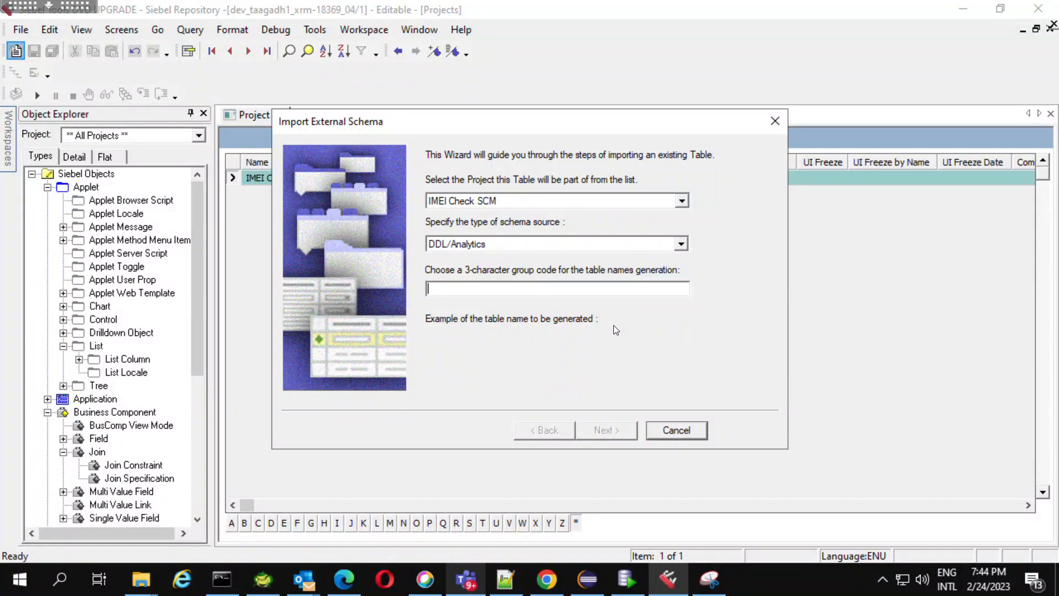
type("IME")
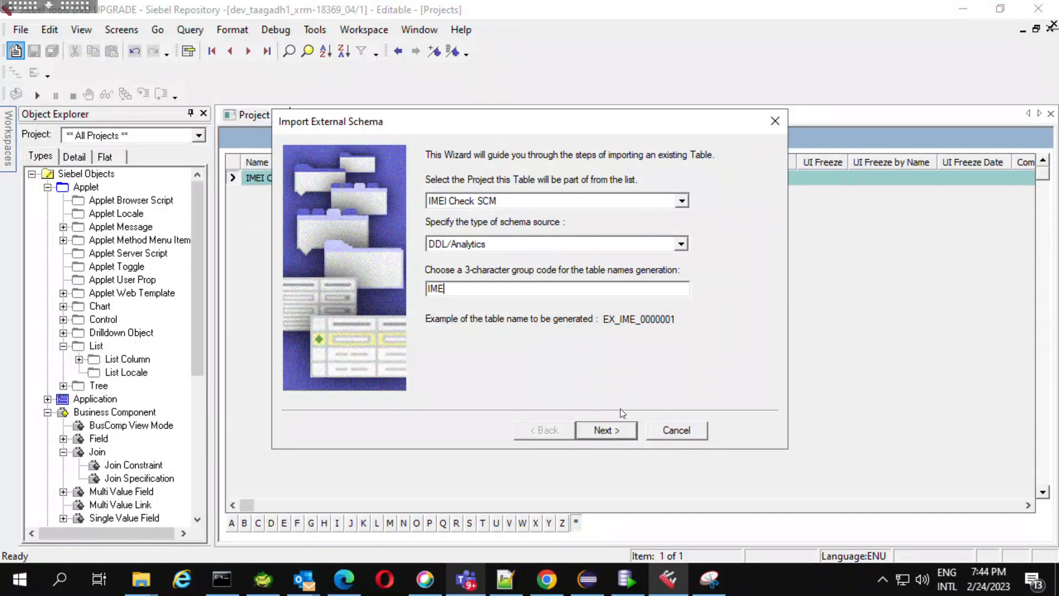
Continue to the DDL stage and select Oracle Server Enterprise Edition as the external table's database.
left_click(604, 430)
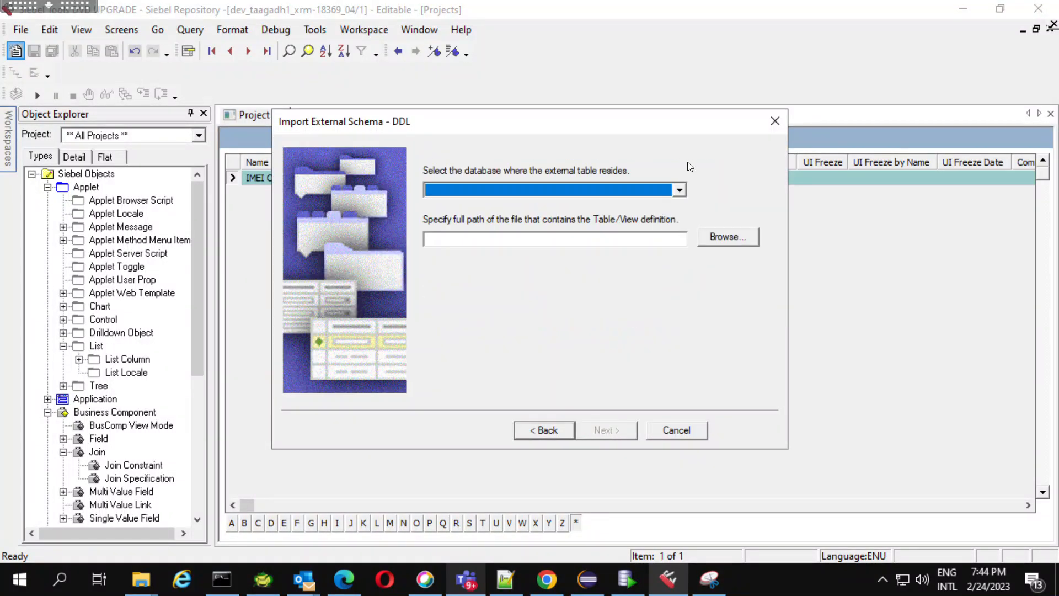
left_click(680, 188)
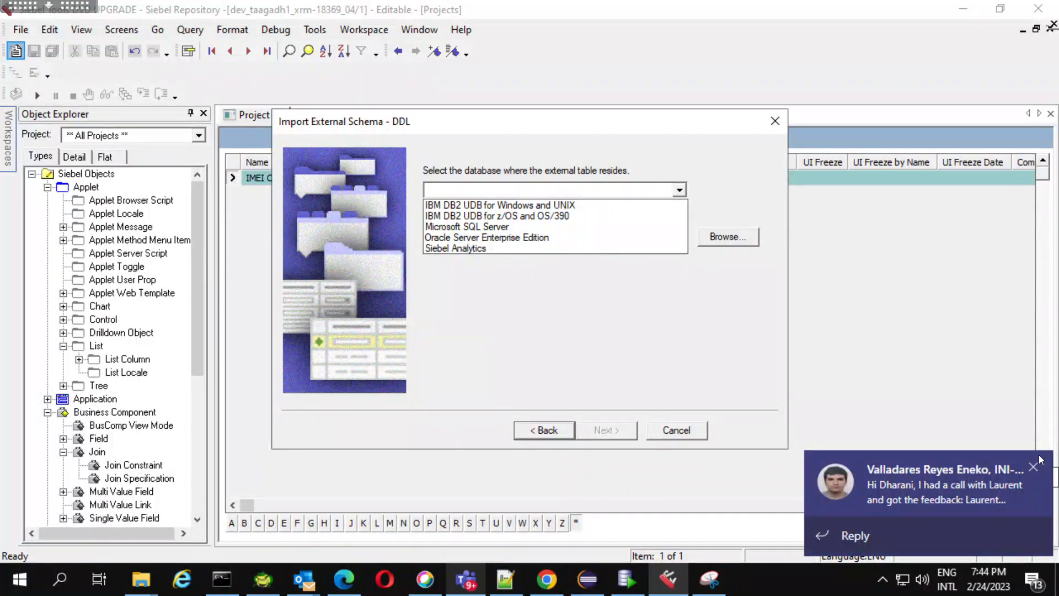
left_click(663, 346)
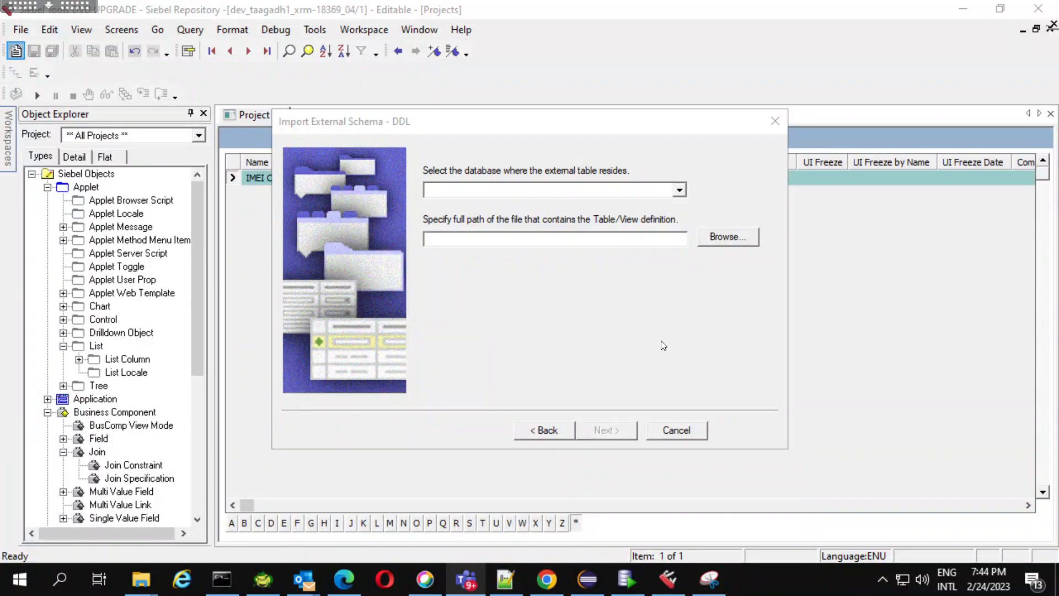
left_click(680, 190)
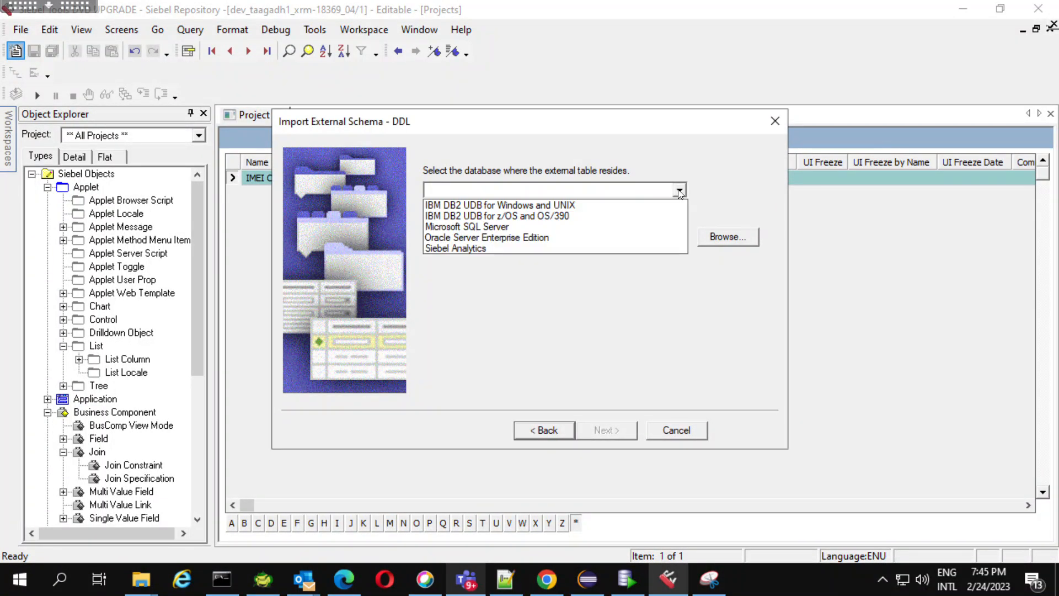
left_click(558, 237)
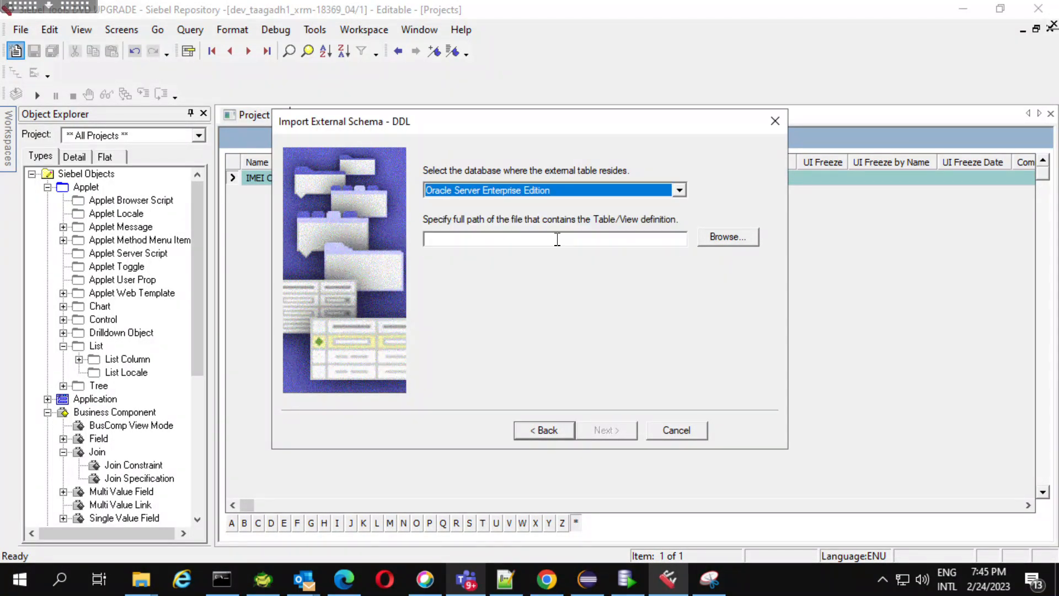
Select C:\temp\export1.sql as the table/view definition file and continue to the import confirmation.
left_click(712, 238)
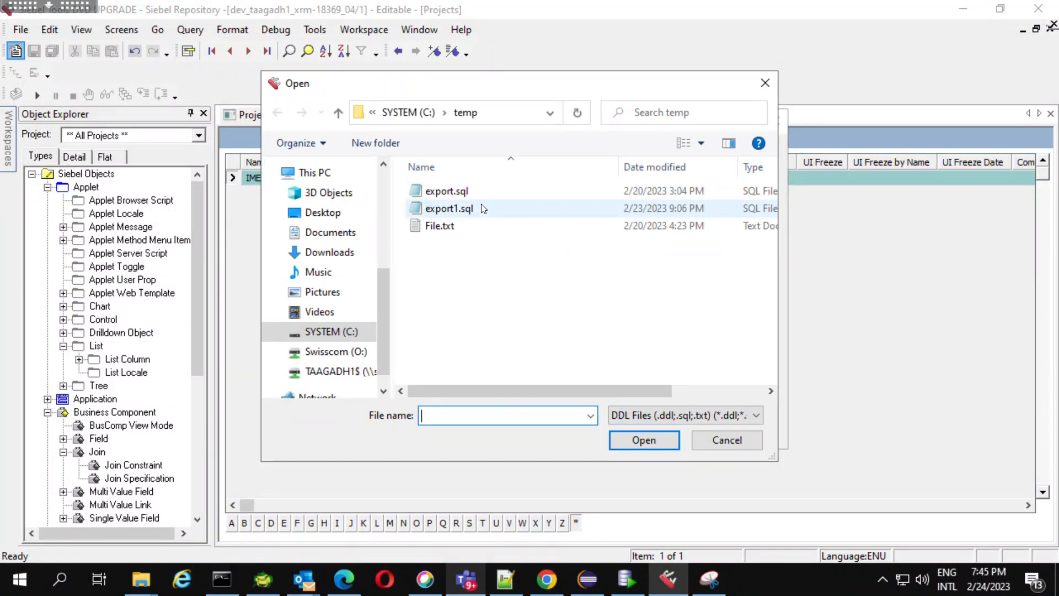
left_click(481, 204)
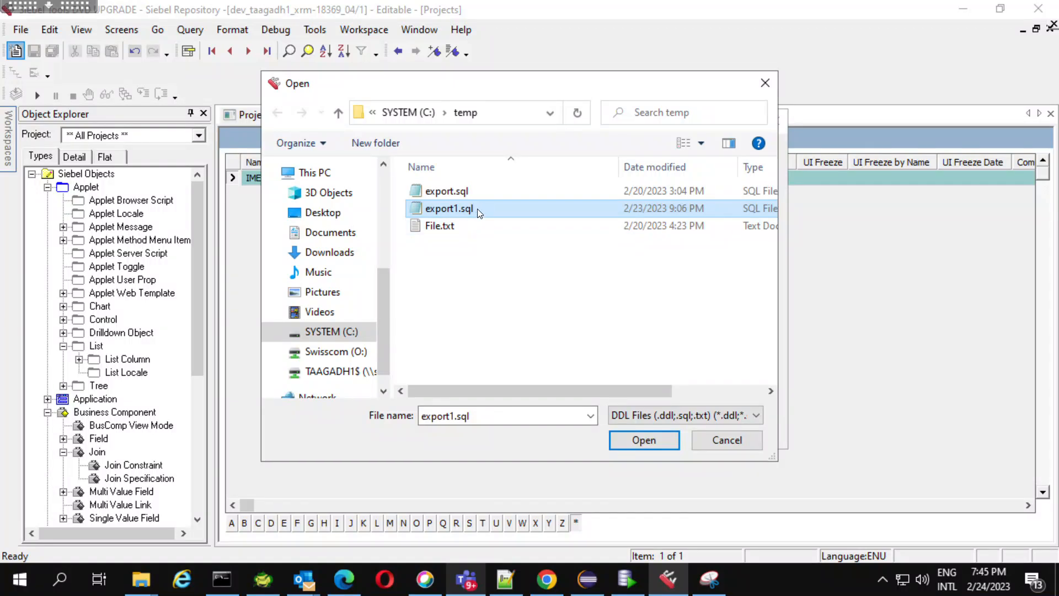
left_click(478, 209)
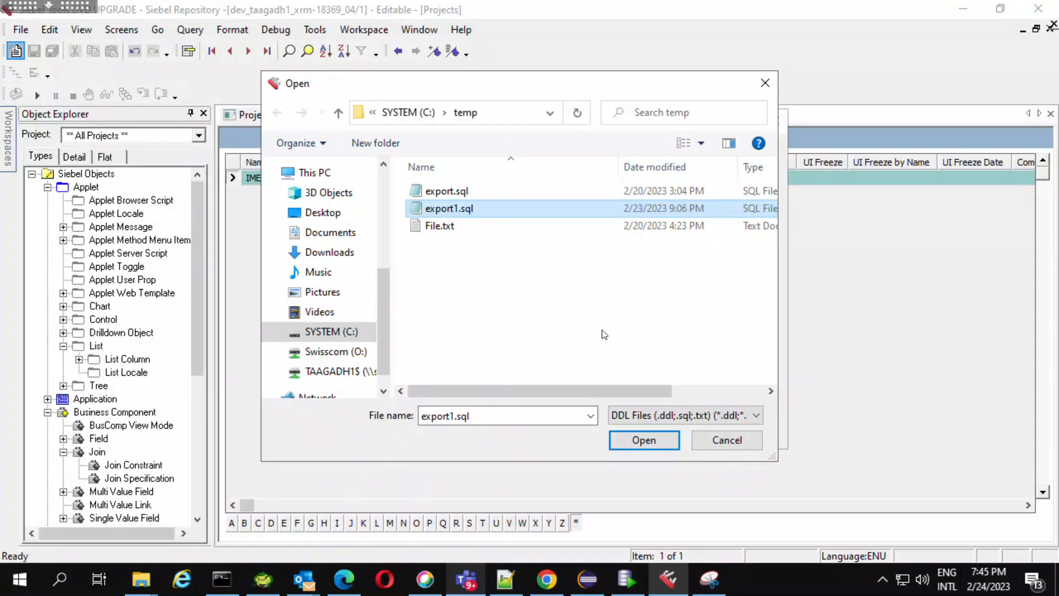
left_click(639, 442)
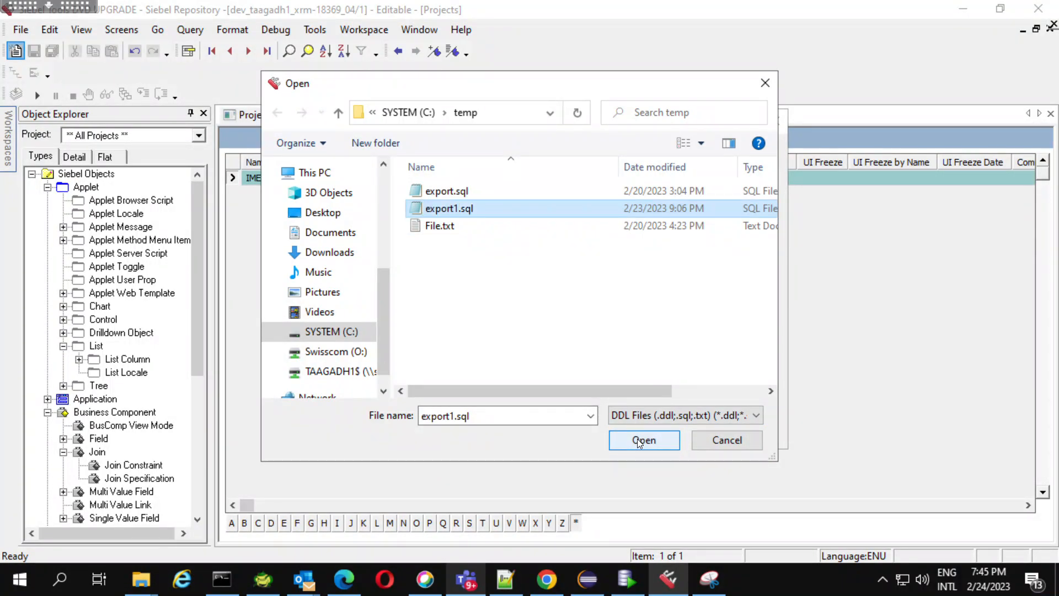
left_click(640, 440)
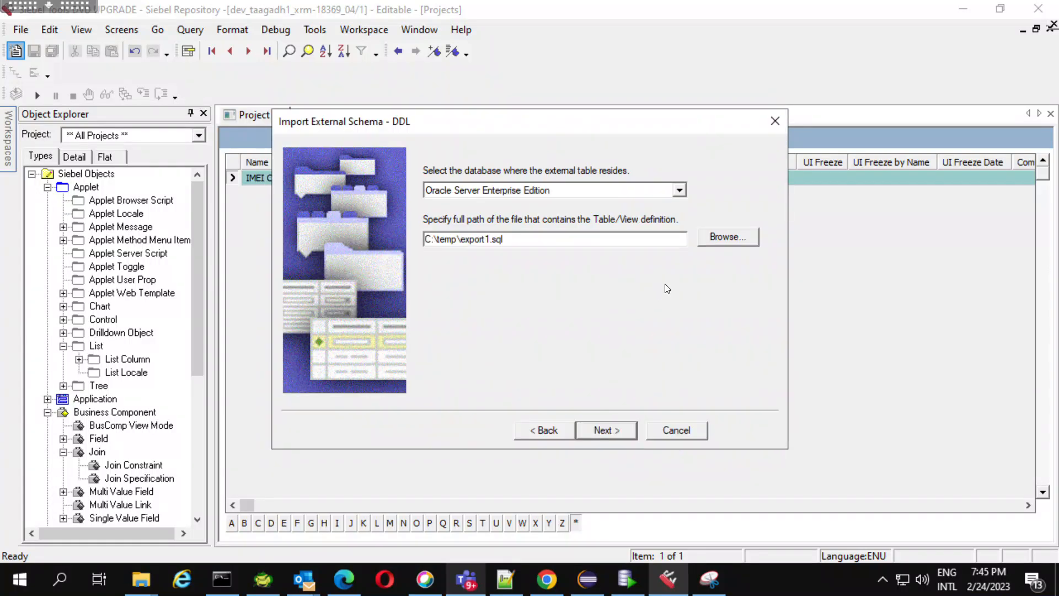
left_click(601, 430)
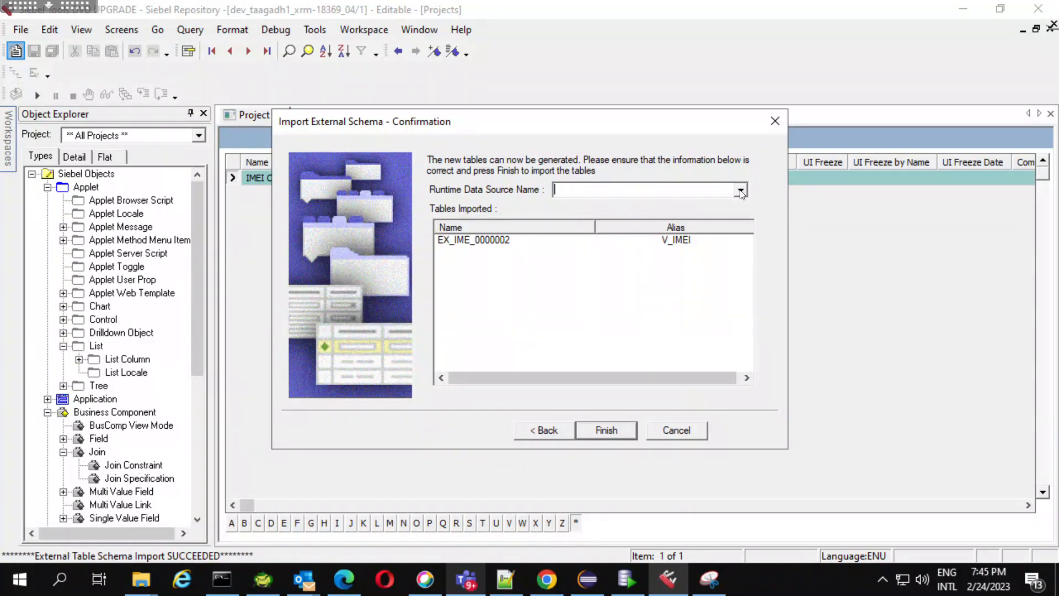
Select ServerDataSrc as the runtime data source, close the import wizard and dismiss the chat notification.
left_click(741, 191)
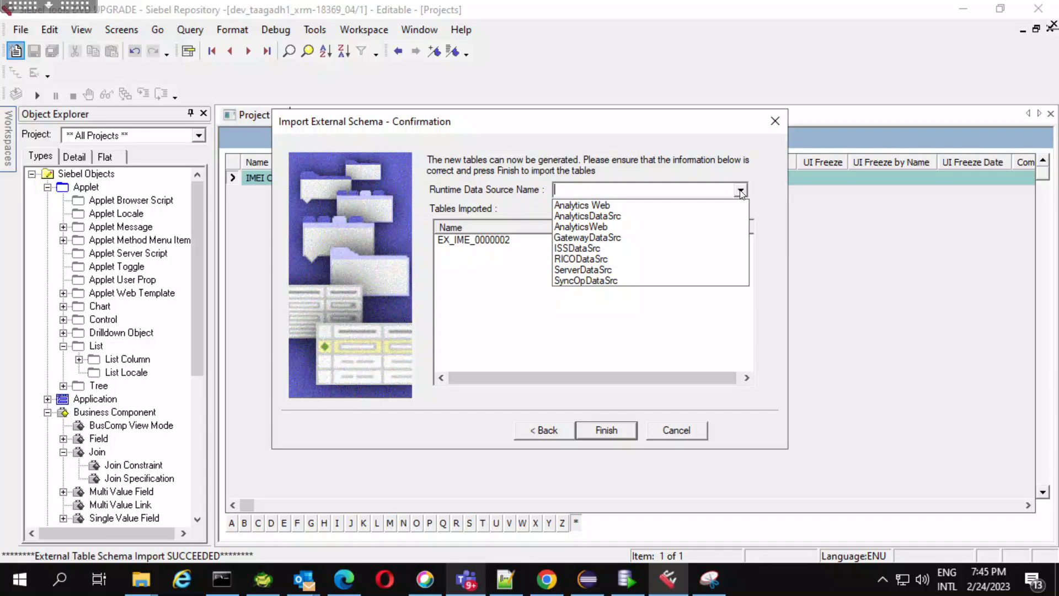
left_click(616, 275)
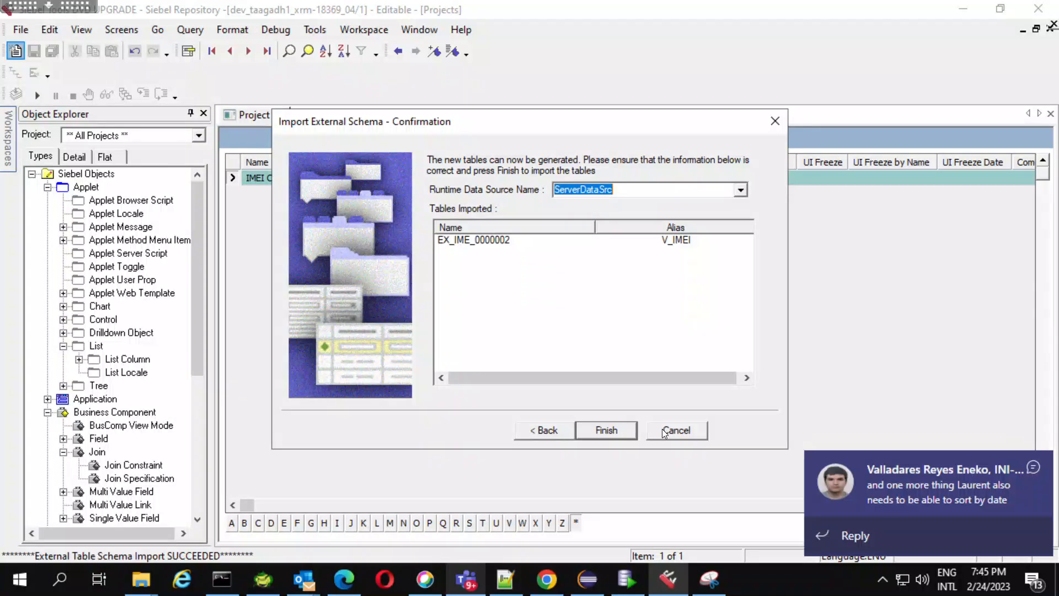
key("Return")
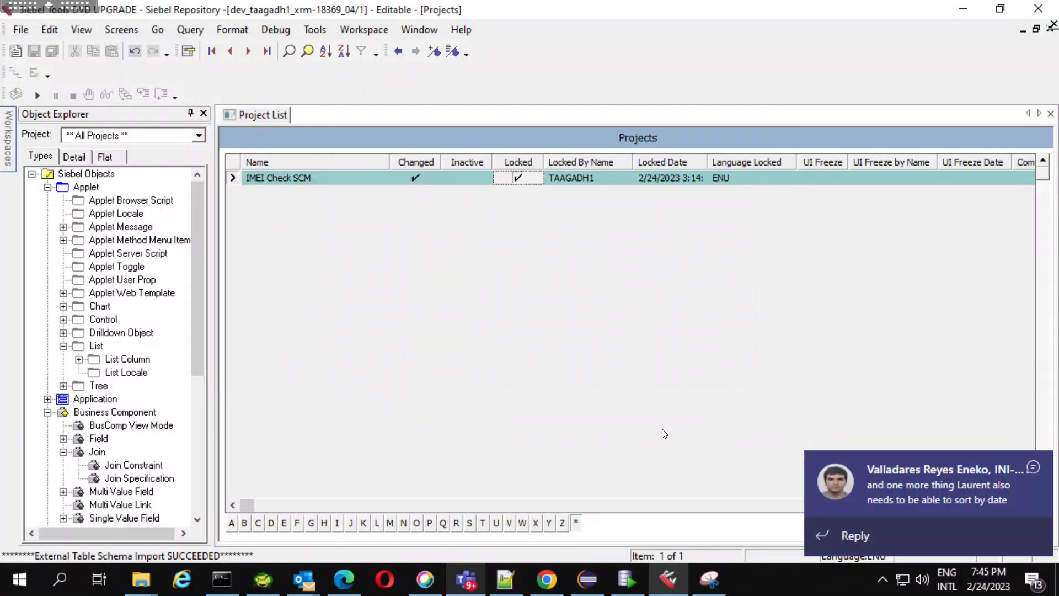
left_click(1032, 467)
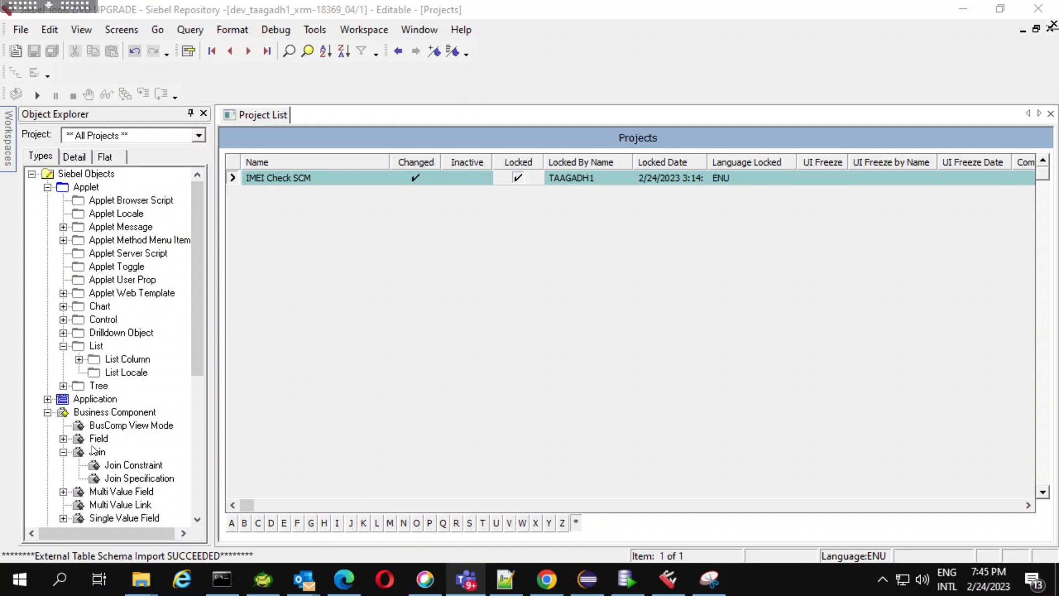
Dismiss the chat notifications and open the table list to check the imported external table's name and alias.
left_click_drag(196, 369, 201, 451)
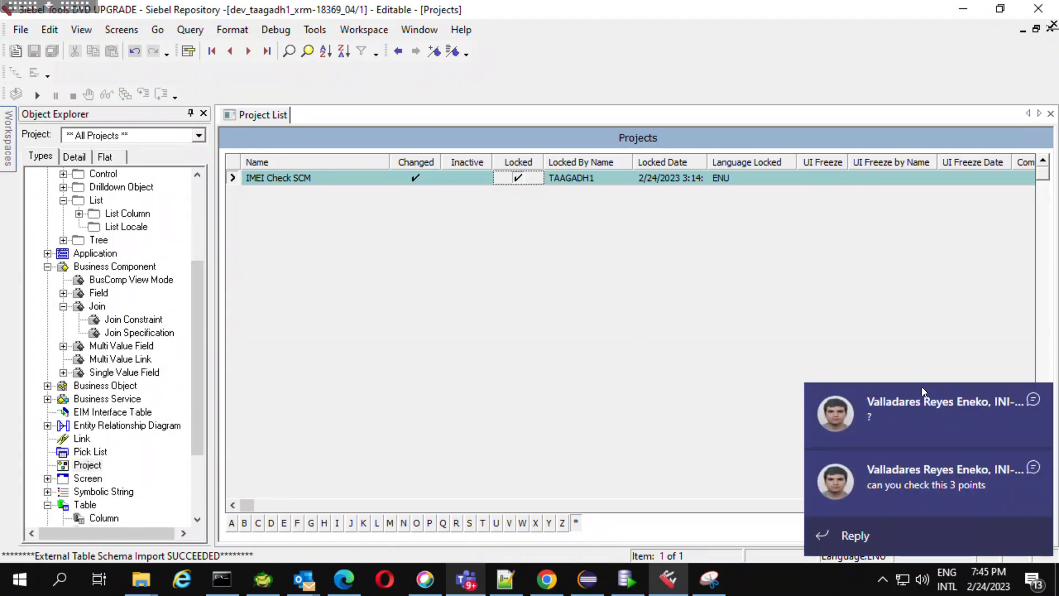
left_click(1033, 400)
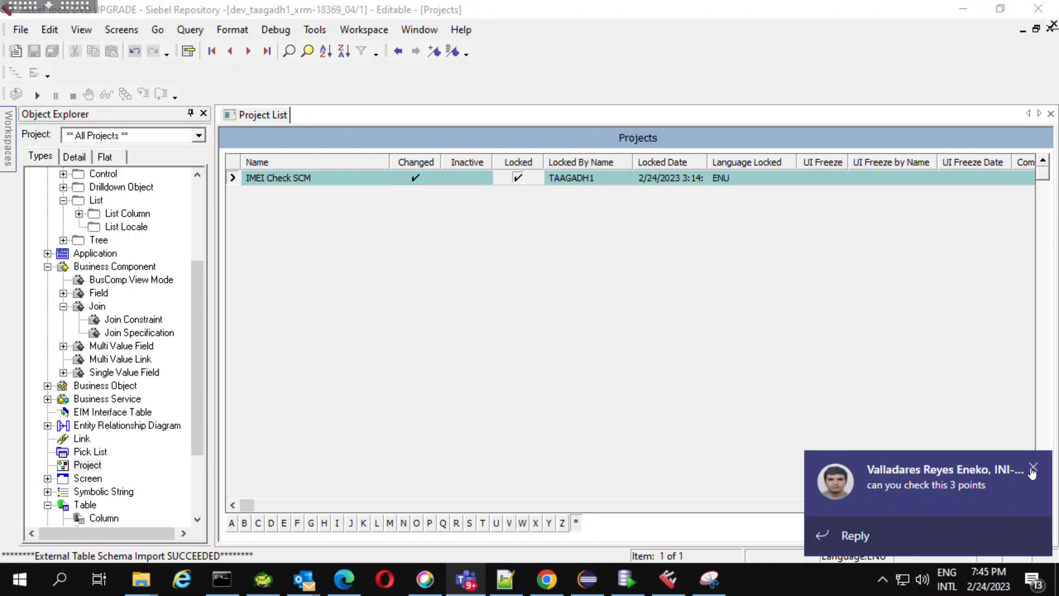
left_click(1032, 471)
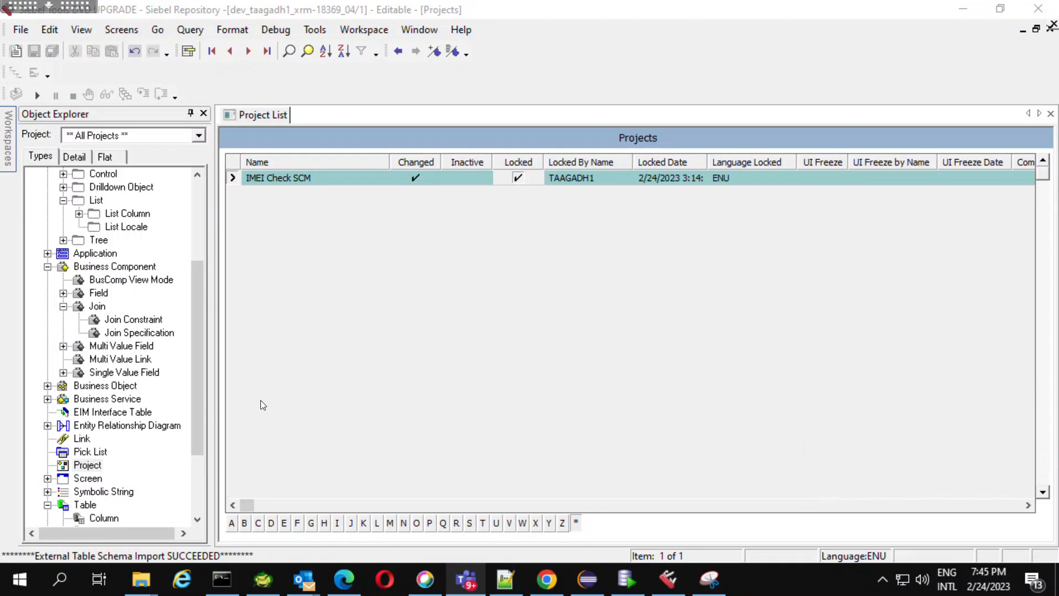
left_click(87, 505)
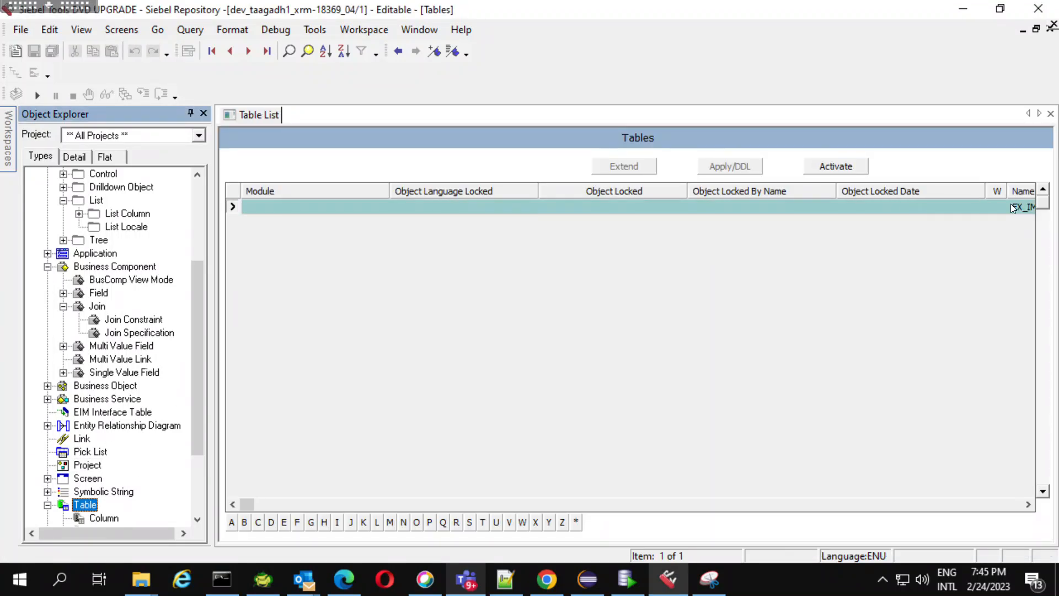
left_click(1014, 208)
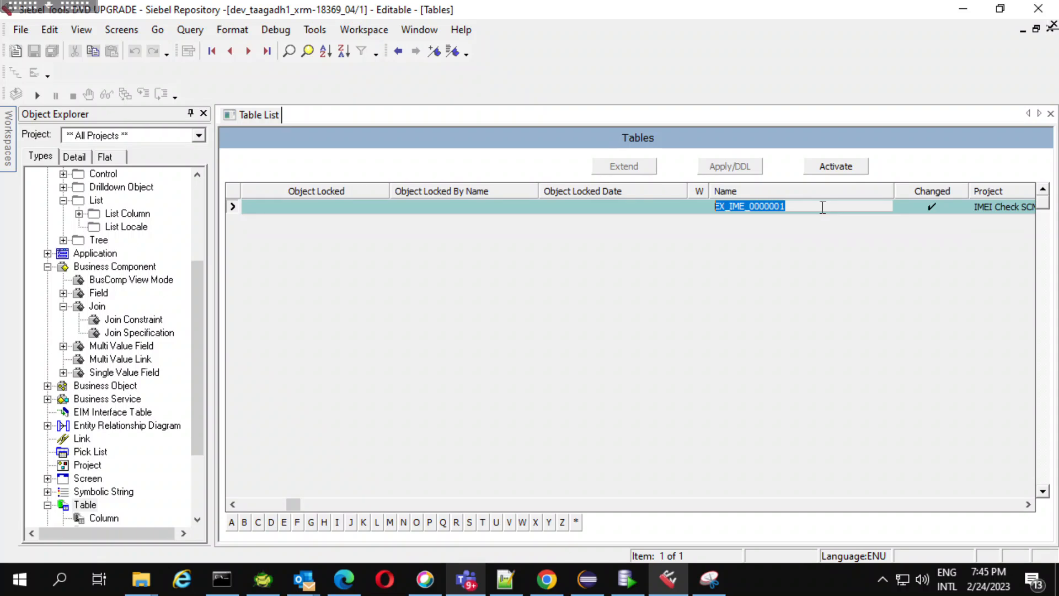
key("Tab")
key("Tab")
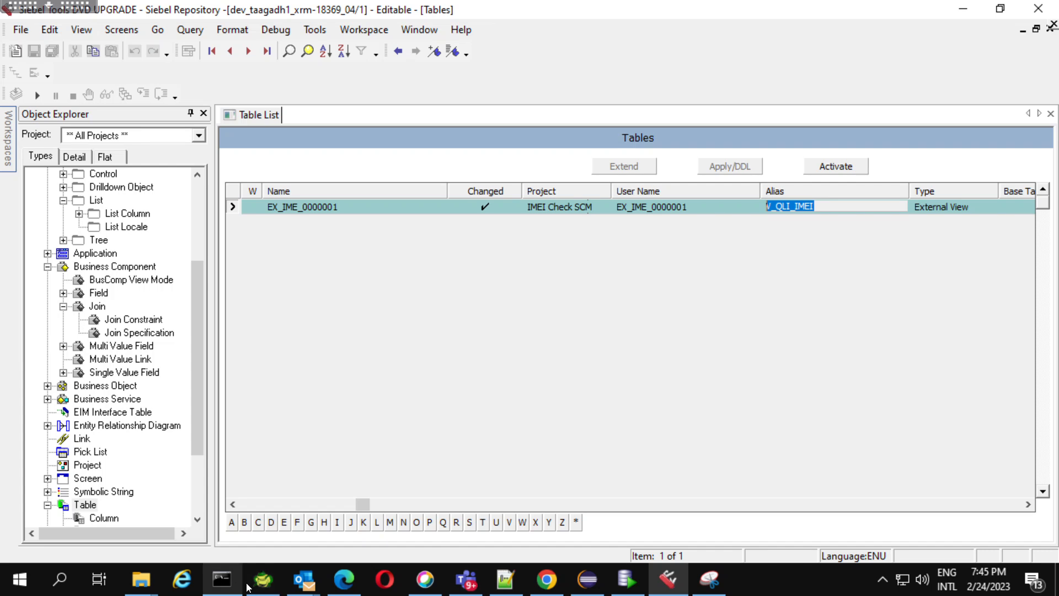
Switch to Toad for Oracle and view the V_QLI_IMEI view's script in the Schema Browser.
left_click(263, 580)
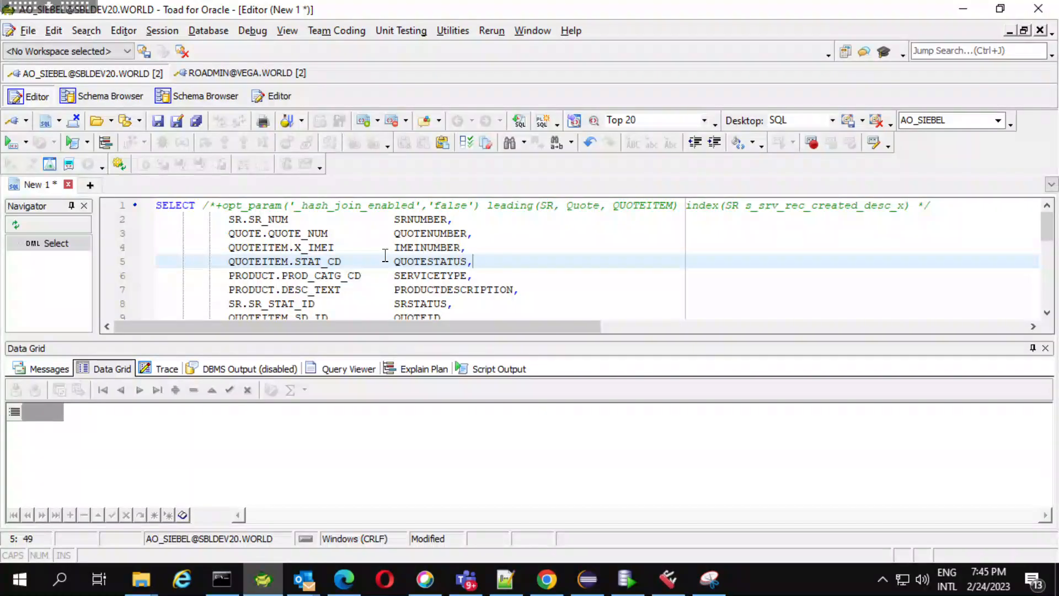
left_click(138, 96)
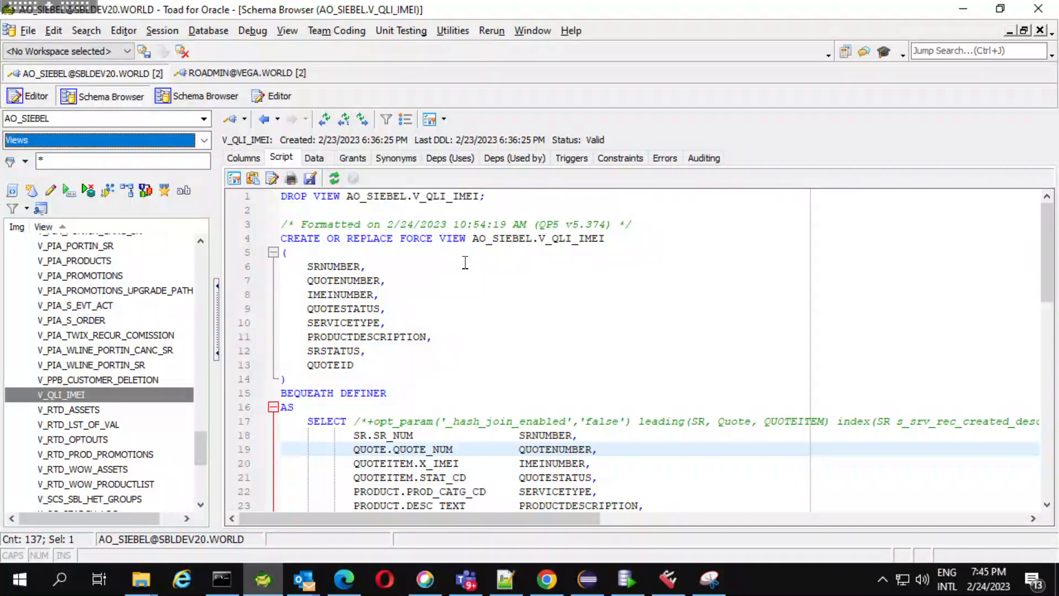
left_click(548, 581)
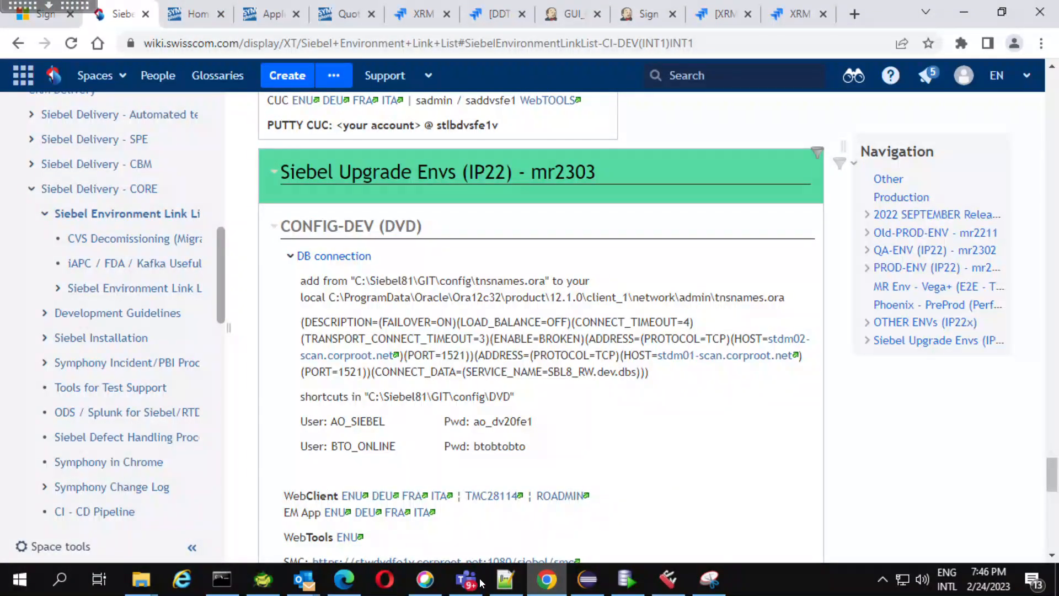
Return to Siebel Tools, query the projects for IMEI*, and unlock the IMEI Check SCM project.
left_click(668, 579)
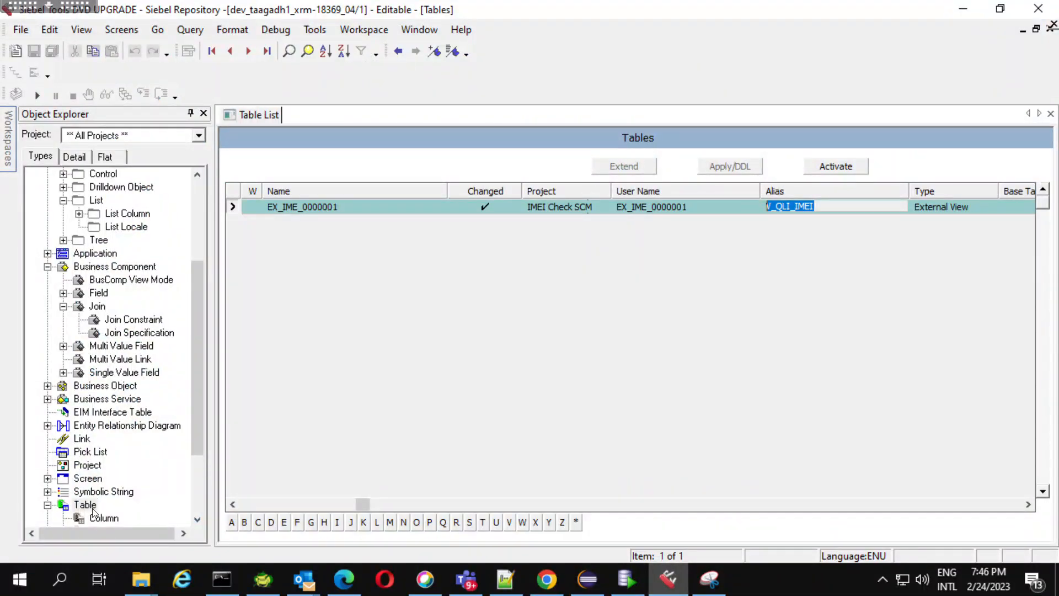
left_click(88, 467)
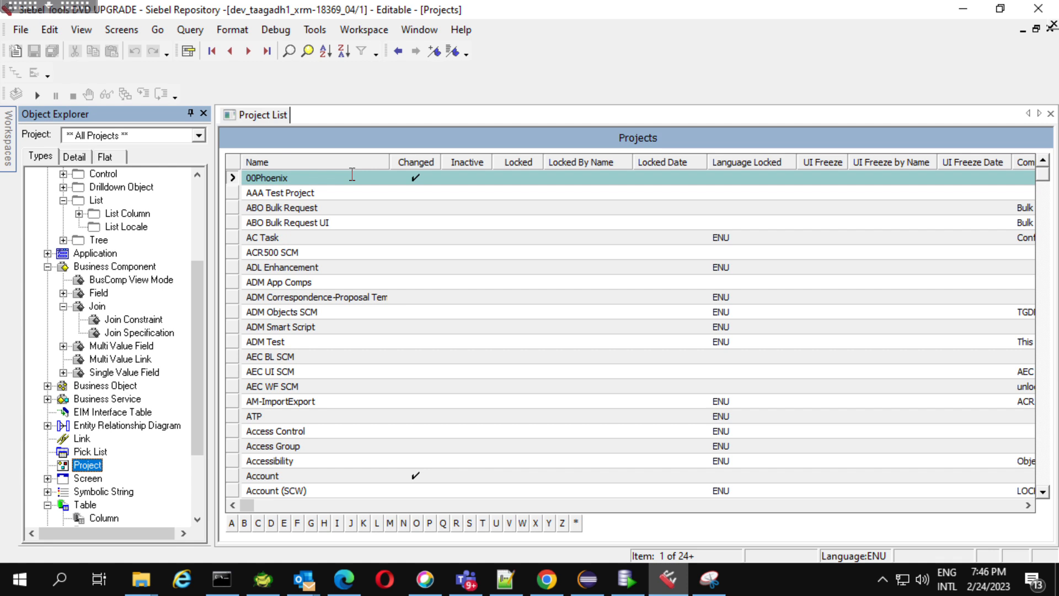
left_click(352, 175)
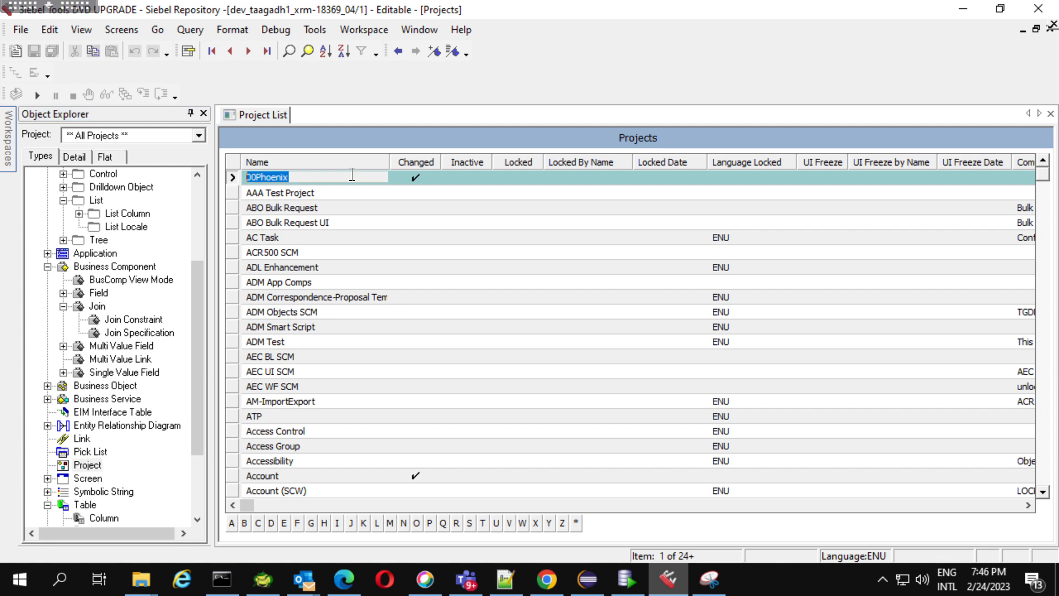
key("ctrl+q")
type("IMEI*")
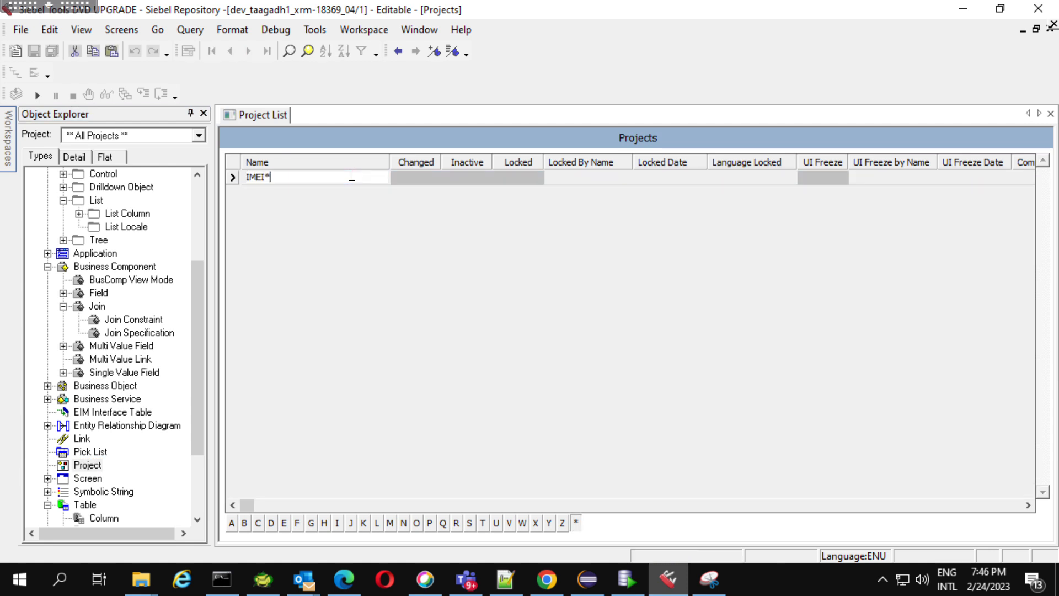
key("Return")
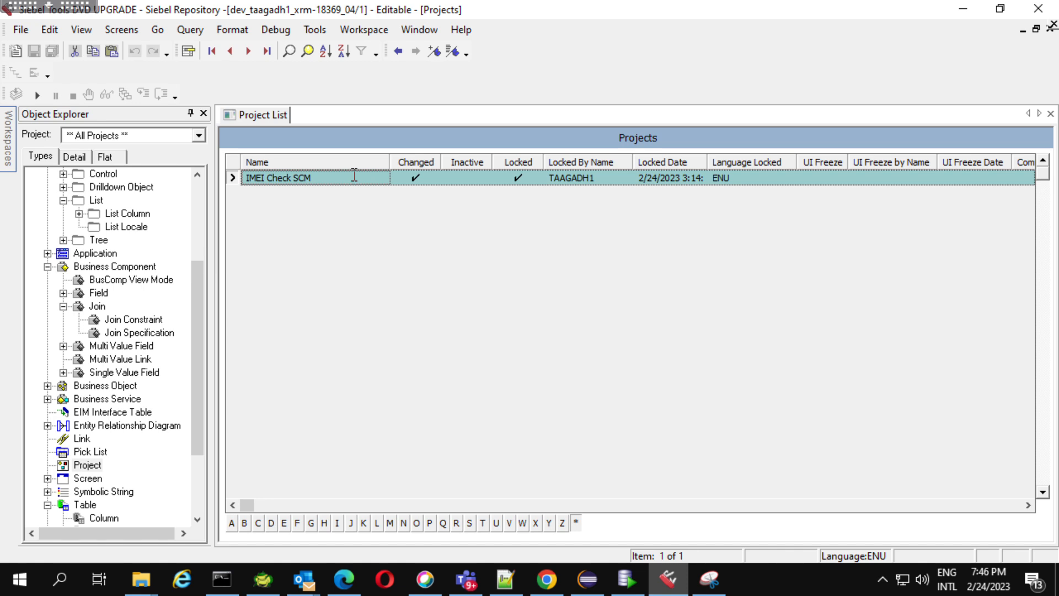
left_click(519, 178)
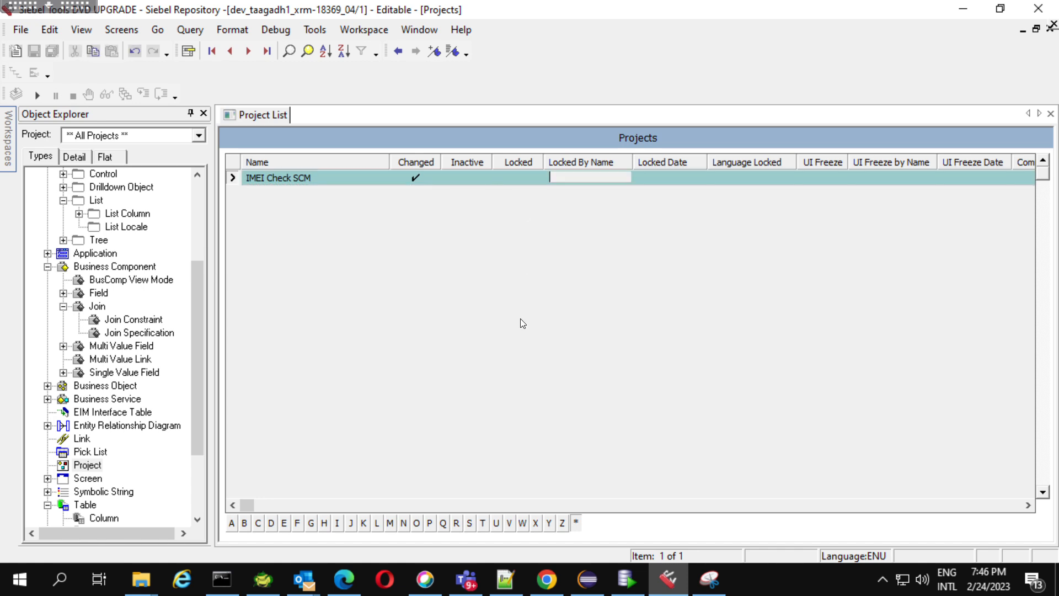
Query the project list again for IMEI*, and run an empty query to list all projects.
key("ctrl+q")
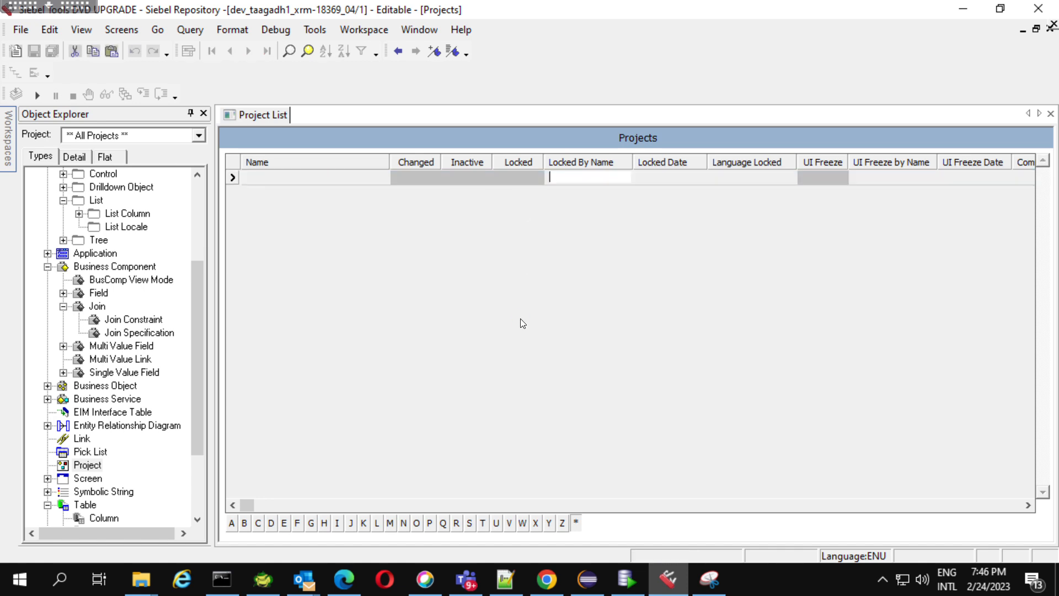
left_click(366, 181)
type("IMEI*")
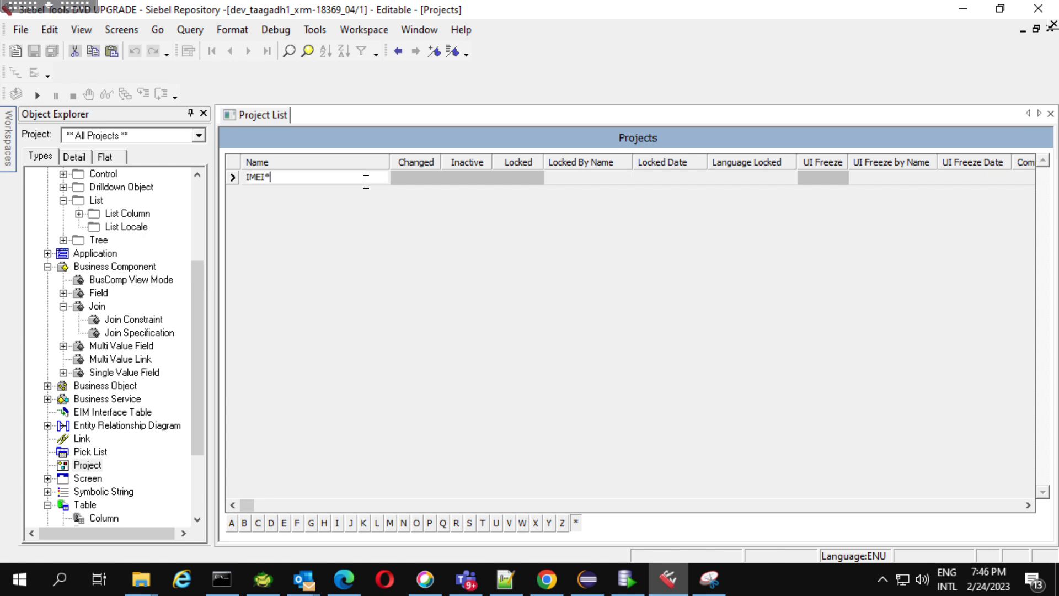
key("Return")
key("ctrl+q")
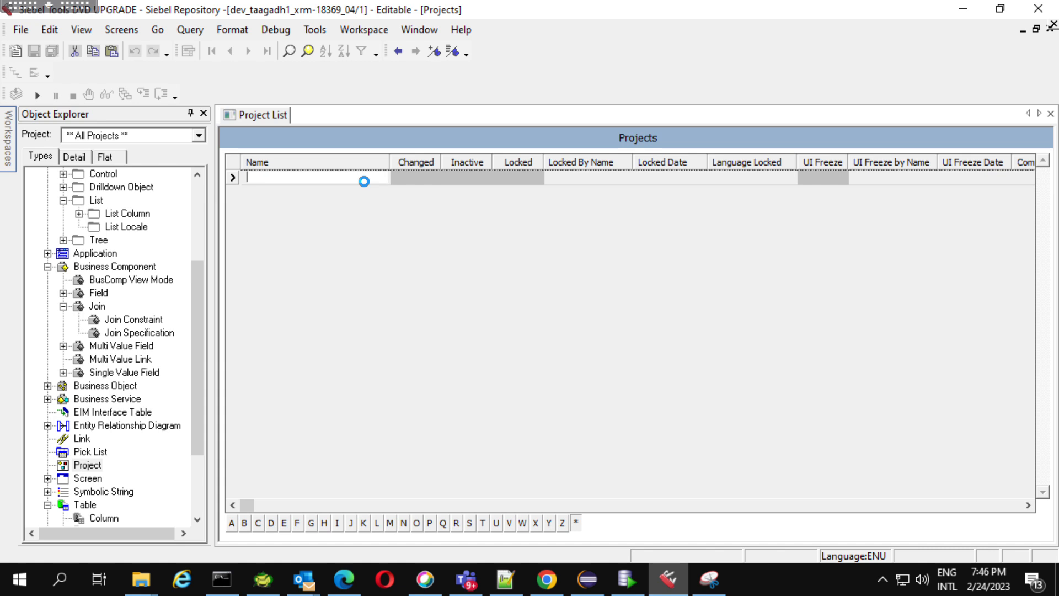
key("Return")
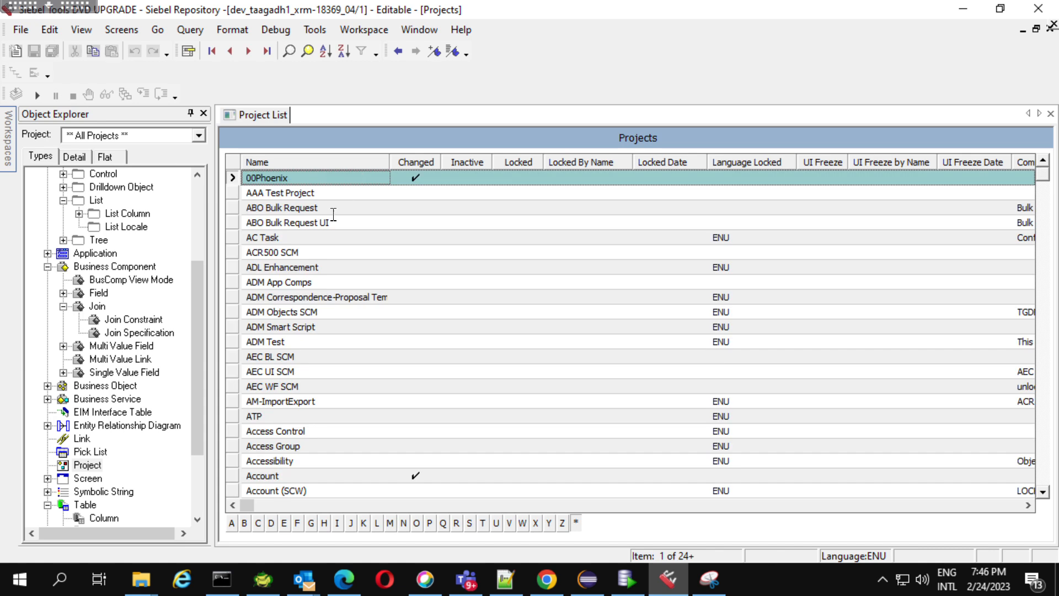
Review the imported external table's columns and start the BusComp wizard for a new business component.
left_click(104, 519)
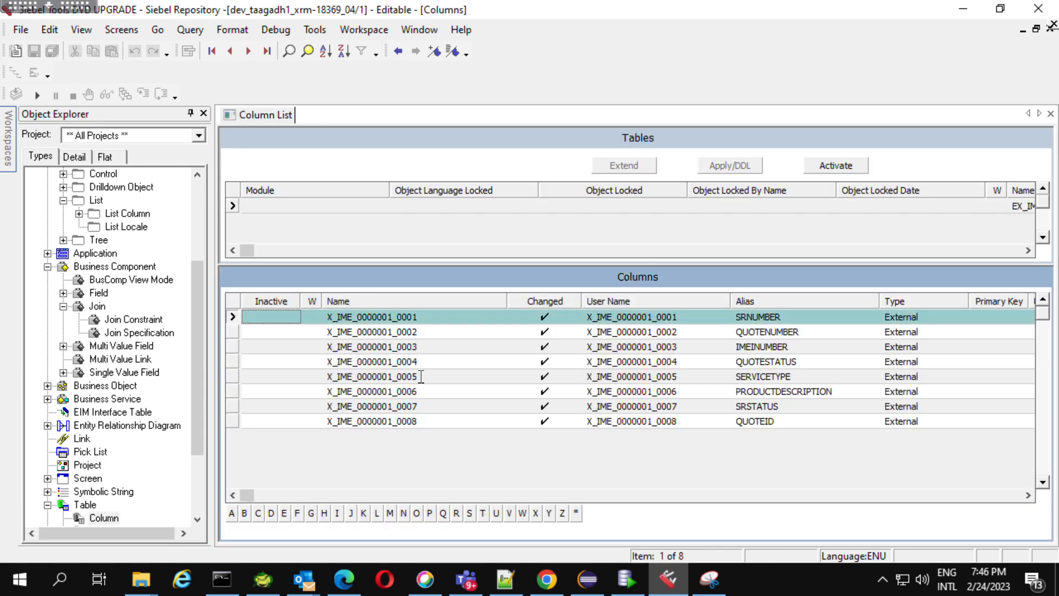
left_click(633, 347)
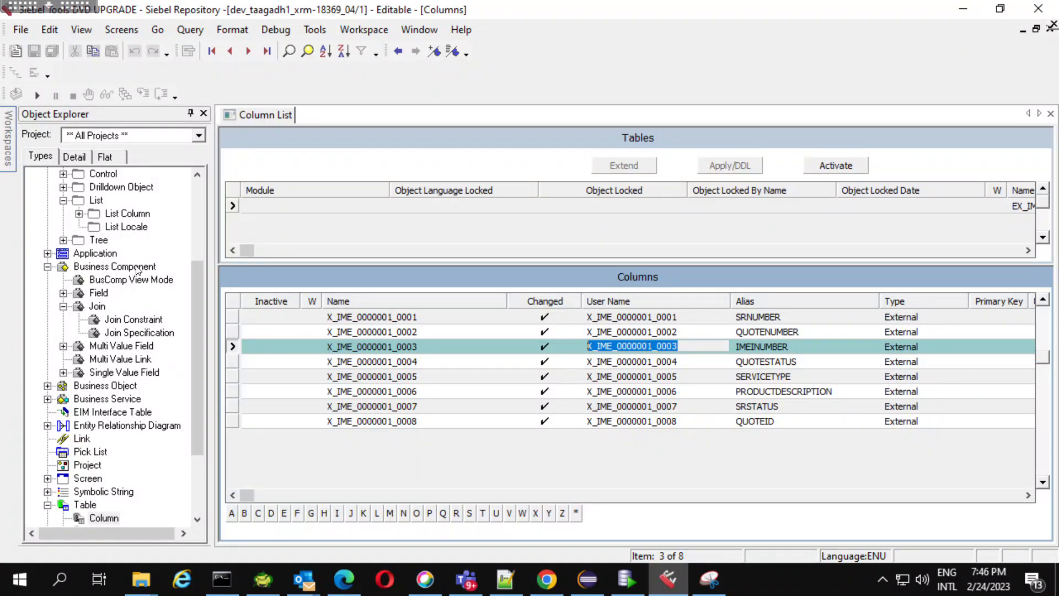
left_click(16, 51)
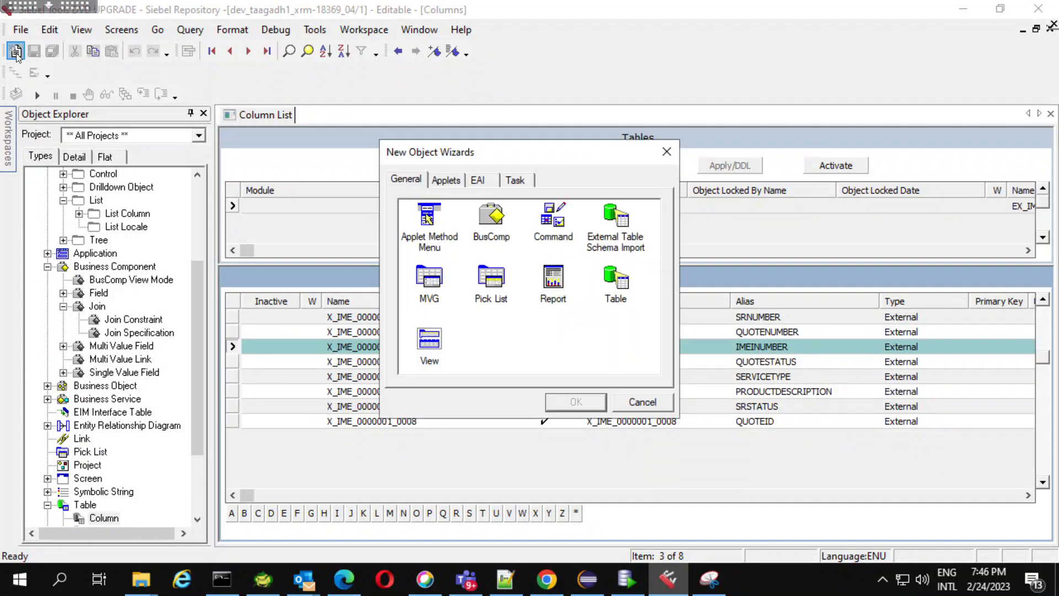
left_click(491, 227)
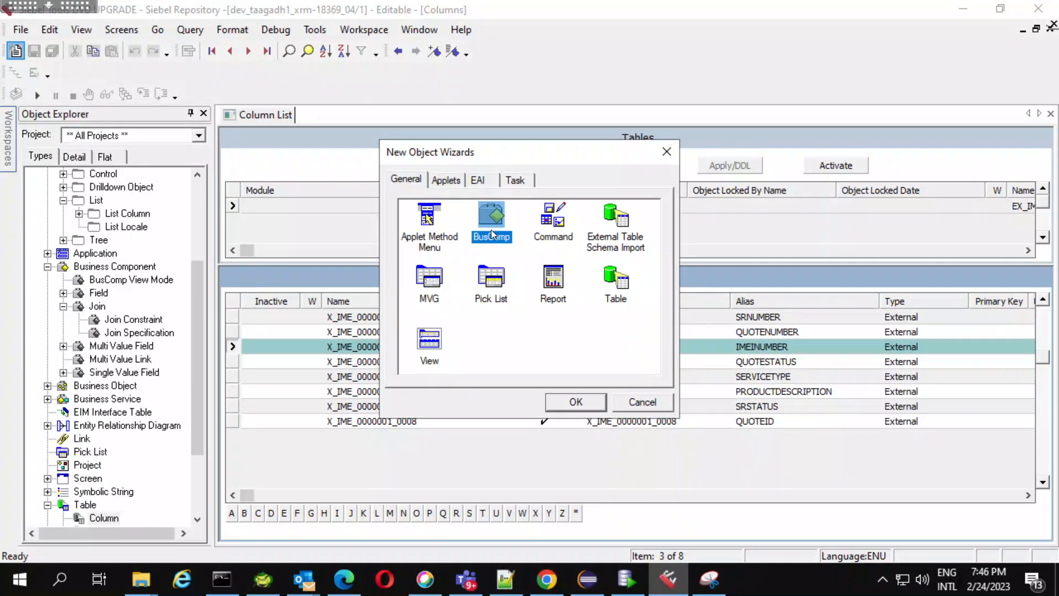
left_click(576, 402)
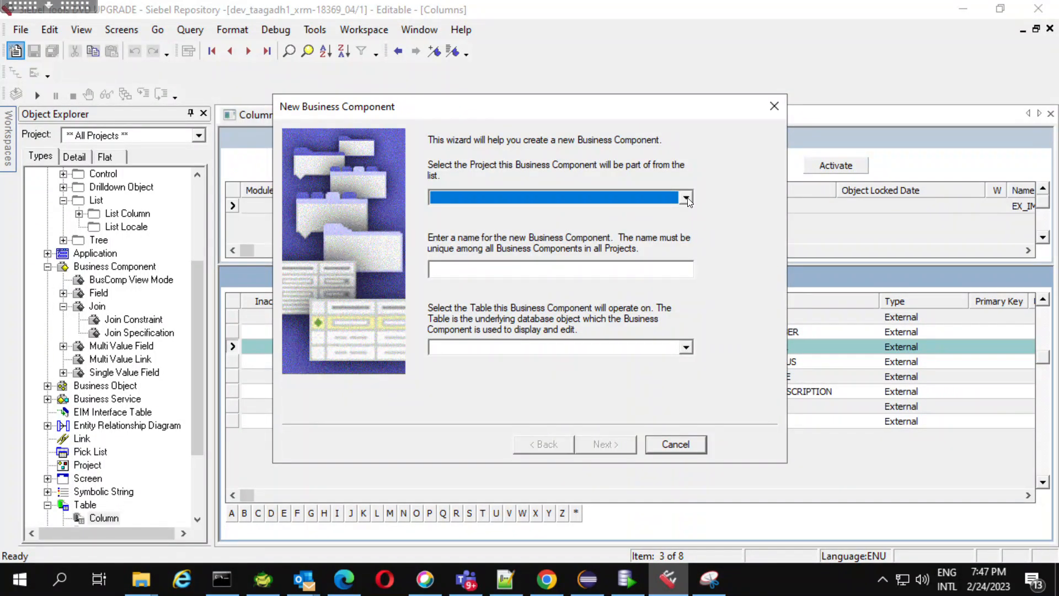
Assign the new business component to the IMEI Check SCM project and name it IMEI Lite SCM.
left_click(686, 198)
type("im")
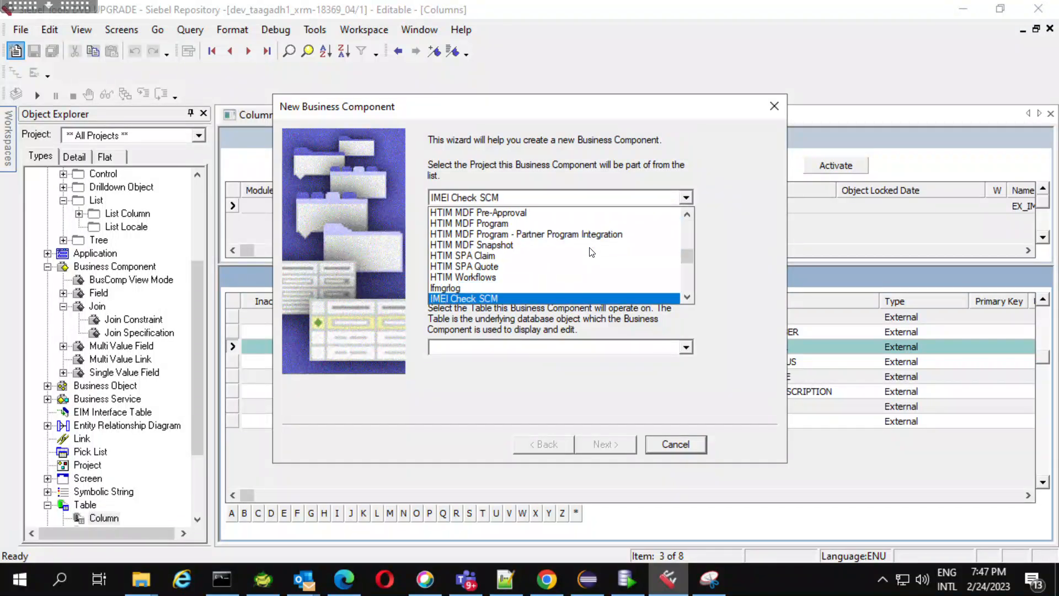
left_click(480, 299)
left_click(610, 274)
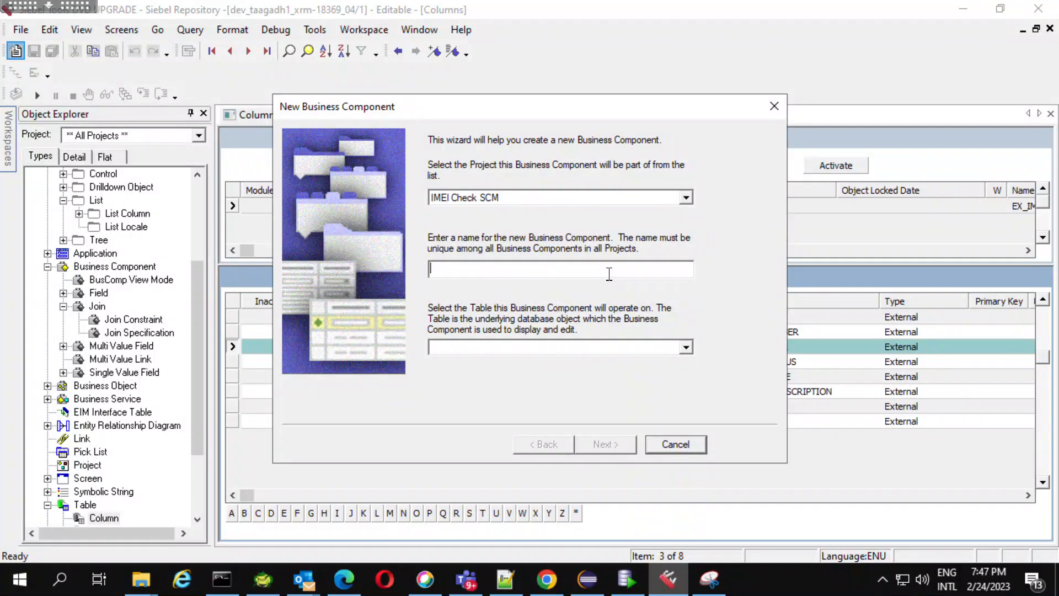
type("IMEI LIT")
key("BackSpace")
key("BackSpace")
Select EX_IME_0000001 as the business component's table and continue to the single value fields.
left_click(687, 347)
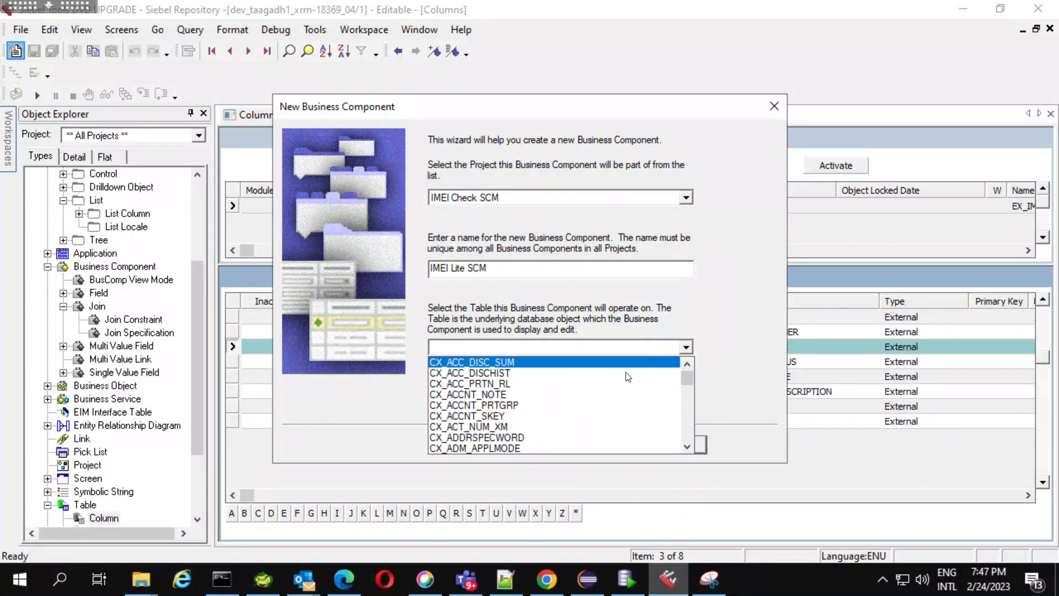
type("EX")
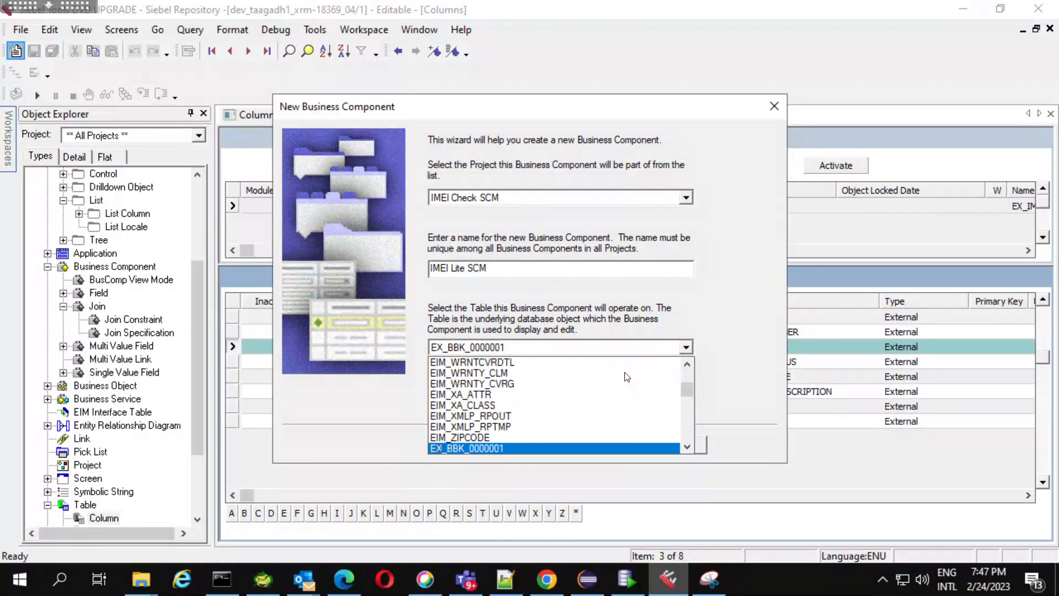
type("_IME")
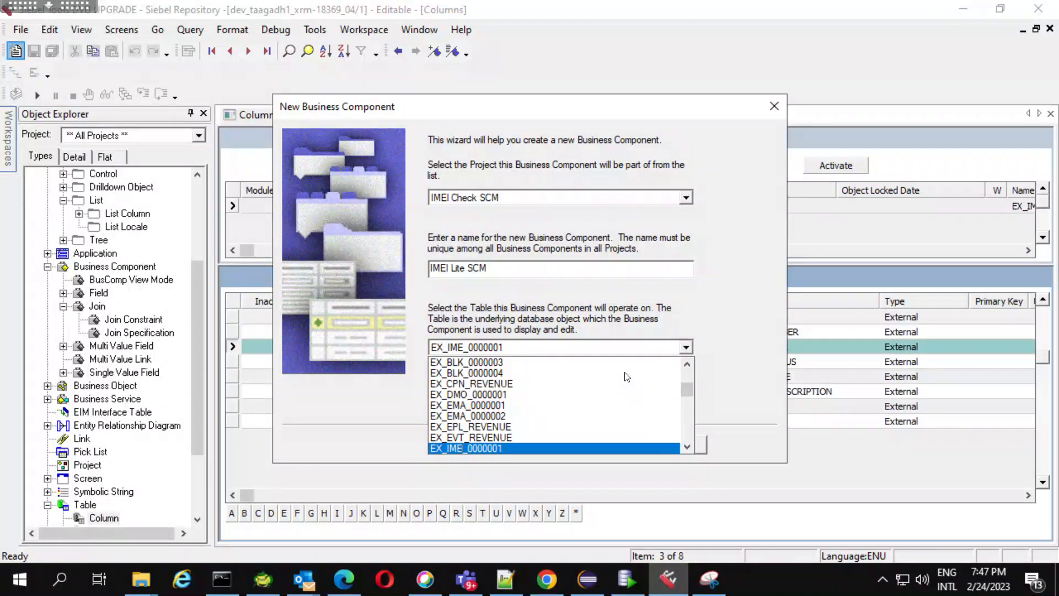
left_click(511, 449)
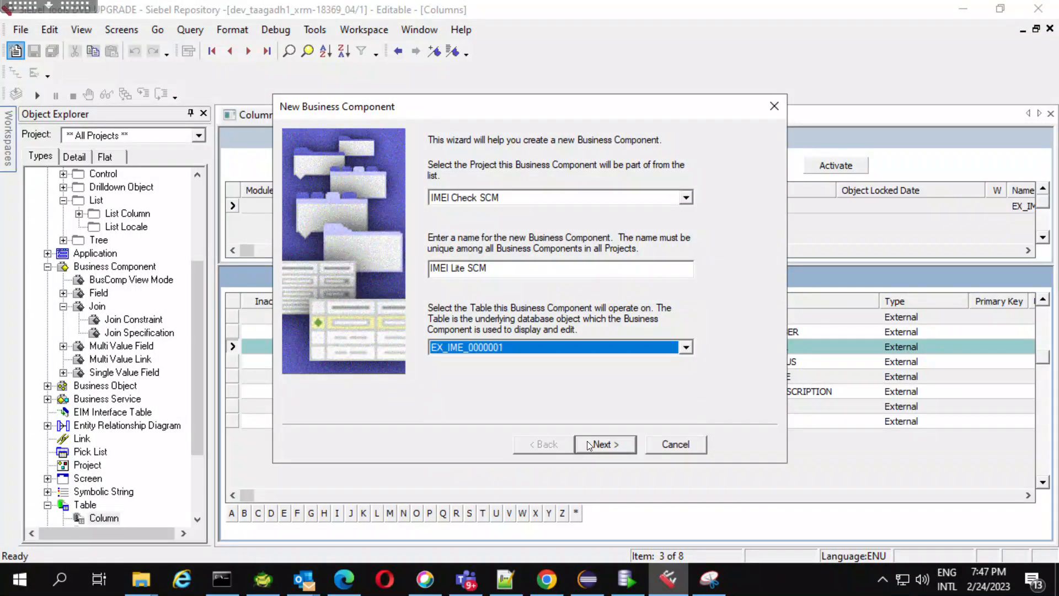
left_click(588, 444)
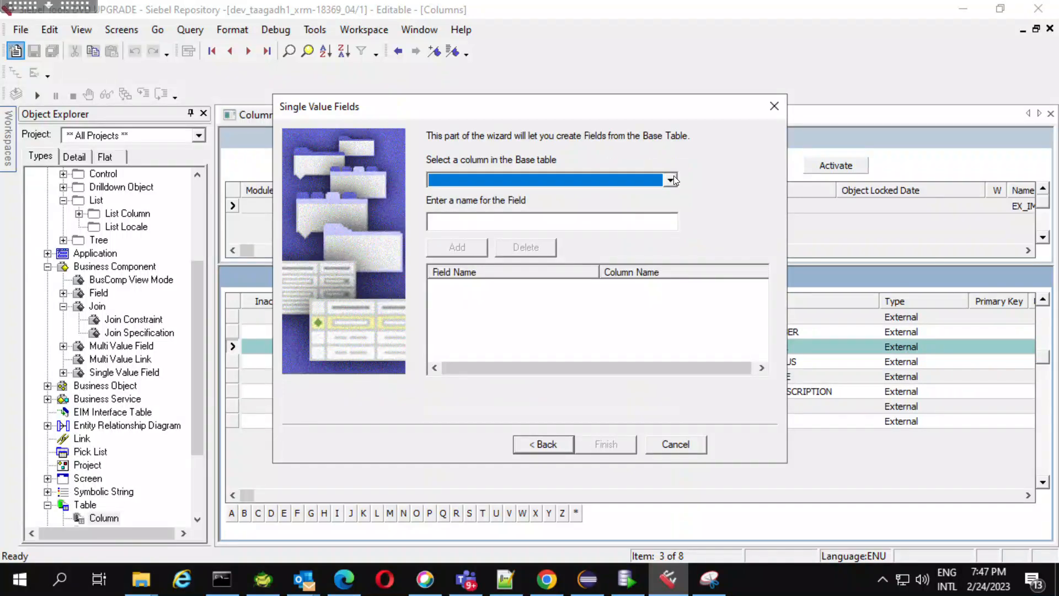
Add a single value field named SR num on column X_IME_0000001_0001, and cancel the business component wizard.
left_click(671, 180)
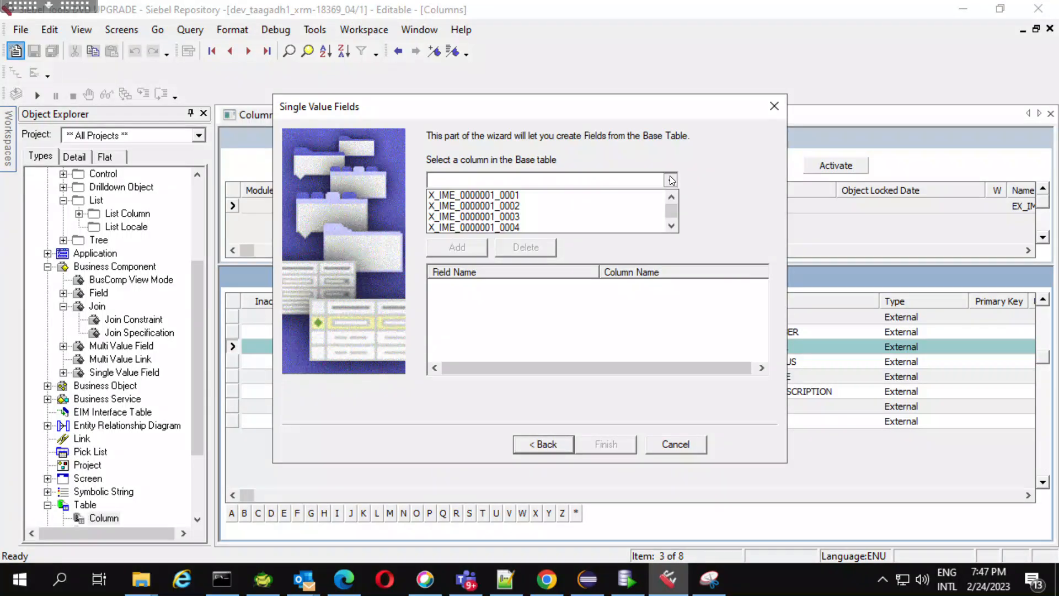
left_click(554, 196)
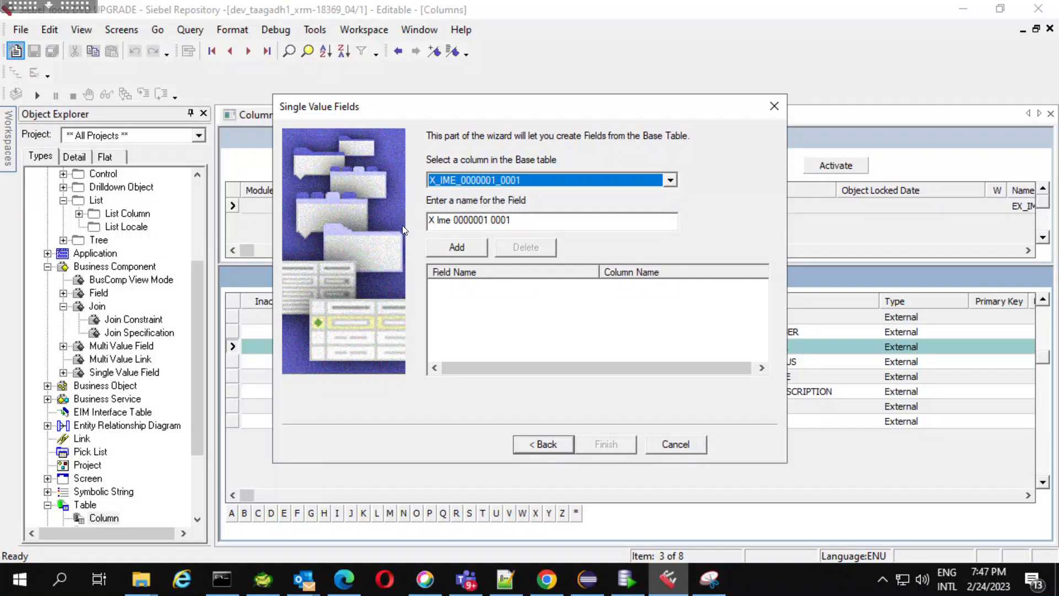
left_click(548, 215)
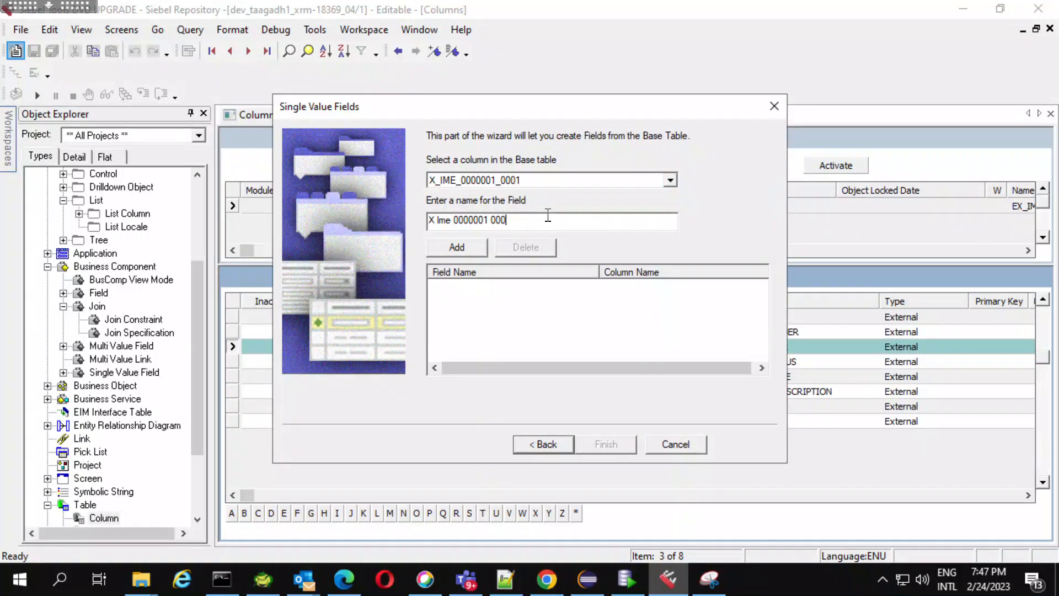
key("BackSpace")
key("BackSpace")
key("BackSpace")
key("BackSpace")
key("BackSpace")
key("BackSpace")
key("BackSpace")
key("BackSpace")
key("BackSpace")
key("BackSpace")
key("BackSpace")
key("BackSpace")
key("BackSpace")
key("BackSpace")
key("BackSpace")
key("BackSpace")
key("BackSpace")
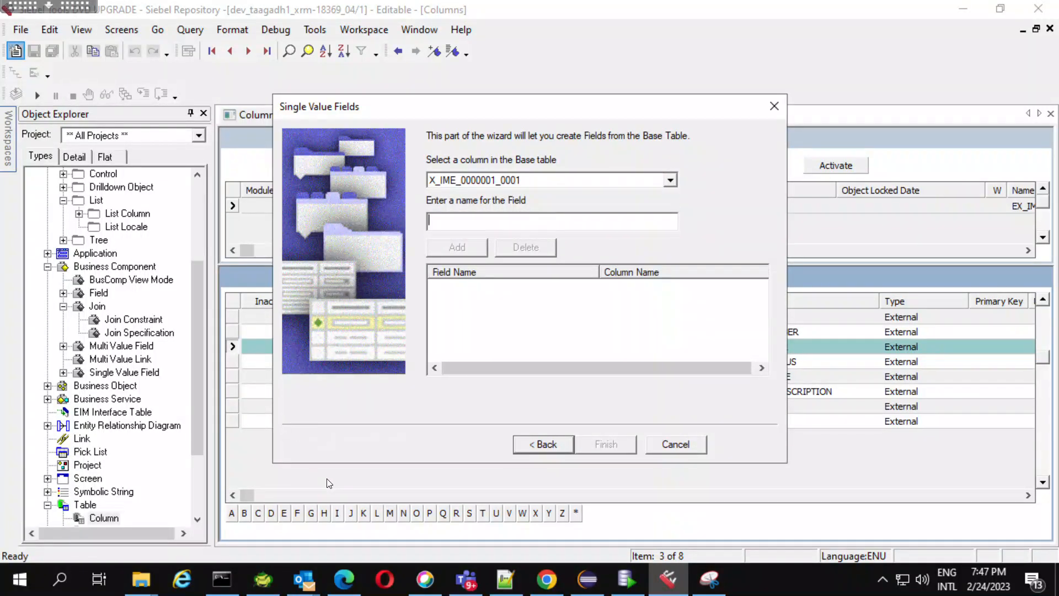
type("SR num")
left_click(468, 247)
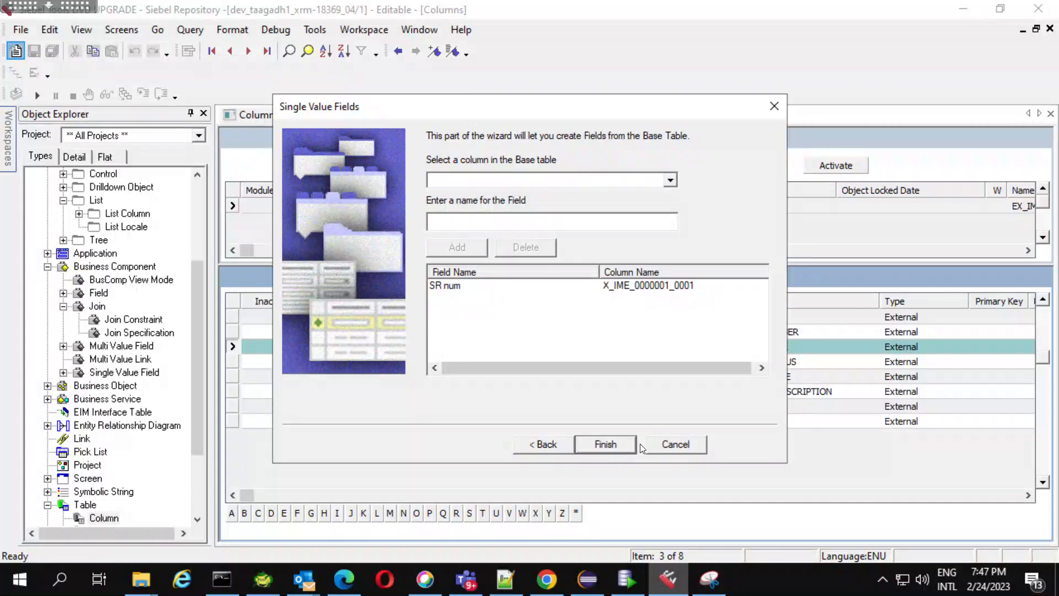
left_click(671, 446)
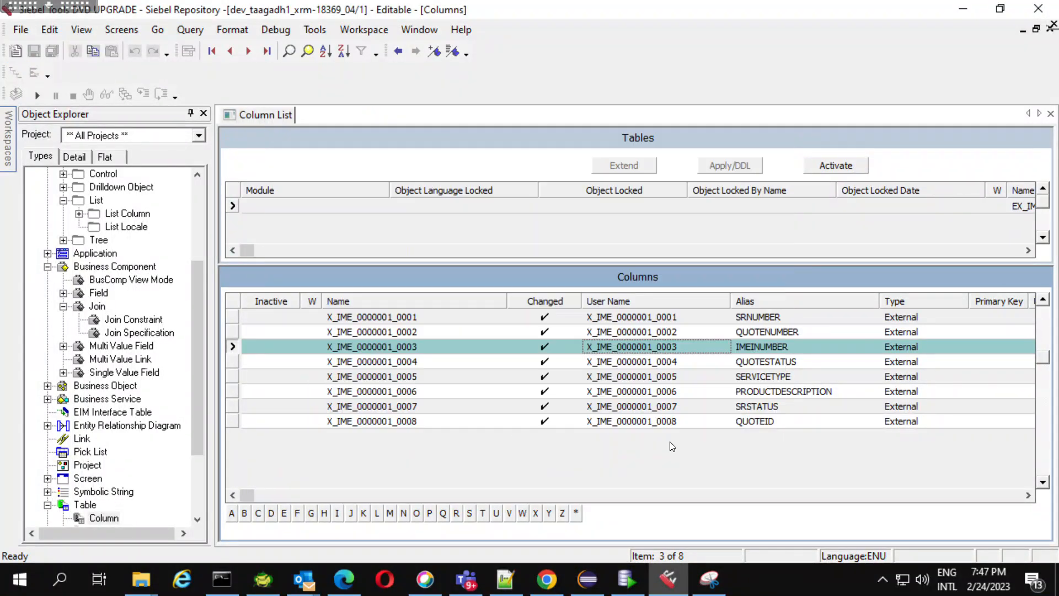
Query the business component list for names matching IMEI*.
left_click(107, 267)
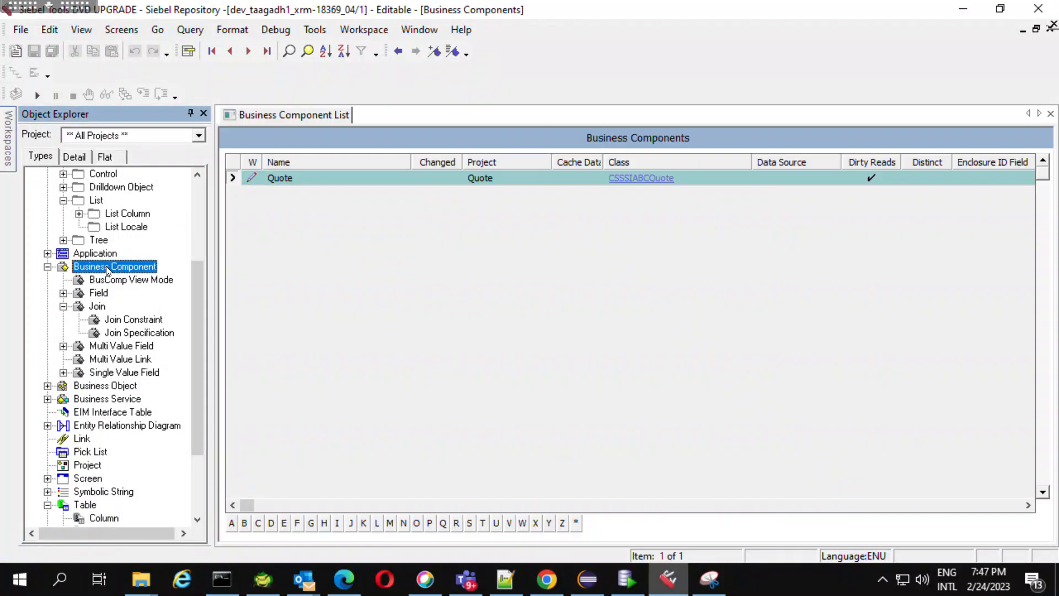
left_click(337, 182)
key("ctrl+q")
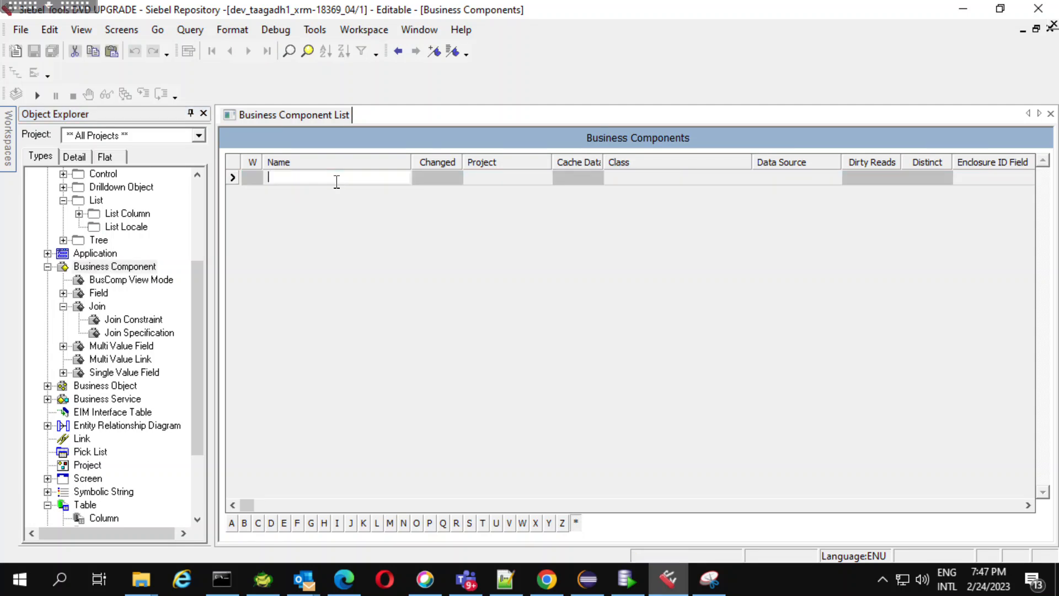
type("IMEI*")
key("Return")
Review the properties of the IMEI Usage Lite SCM business component through to its Table value.
left_click(349, 182)
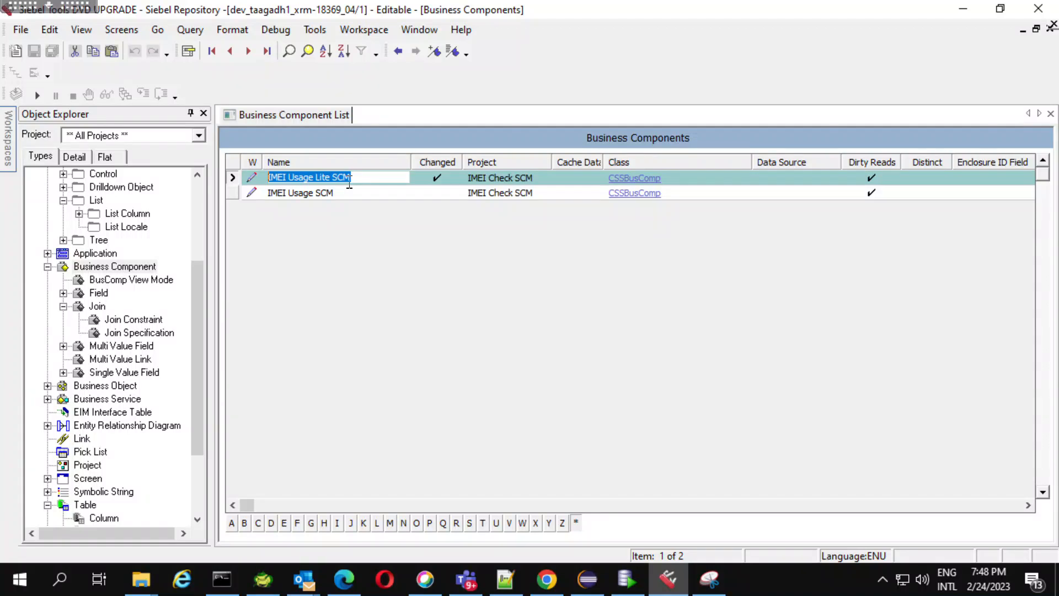
key("Tab")
key("Tab")
key("Tab")
key("Tab")
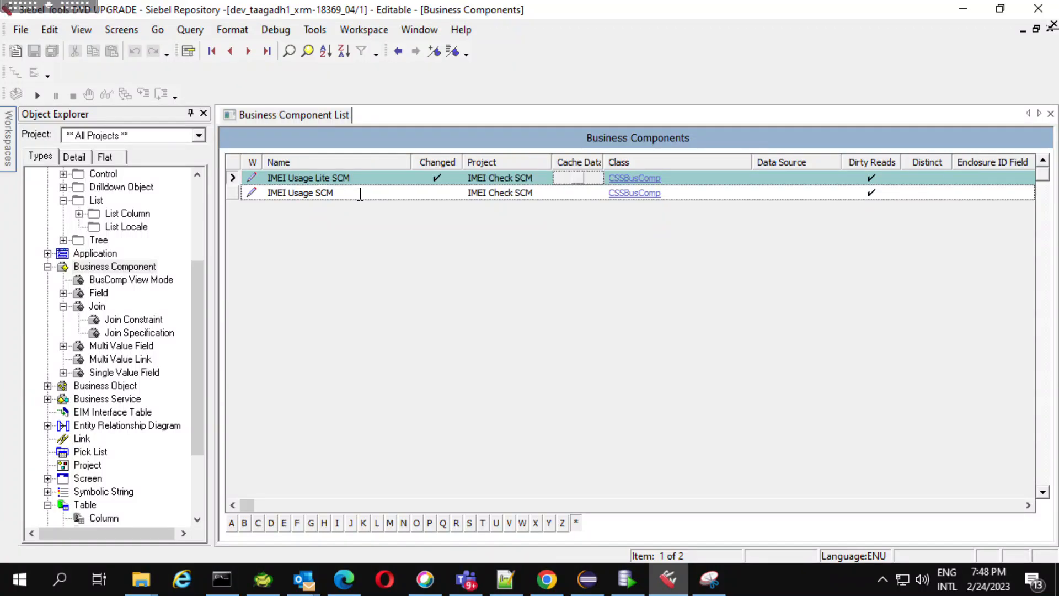
key("Tab")
key("Tab")
key("Tab")
key("Tab")
key("Tab")
key("Tab")
key("Tab")
key("Tab")
key("Tab")
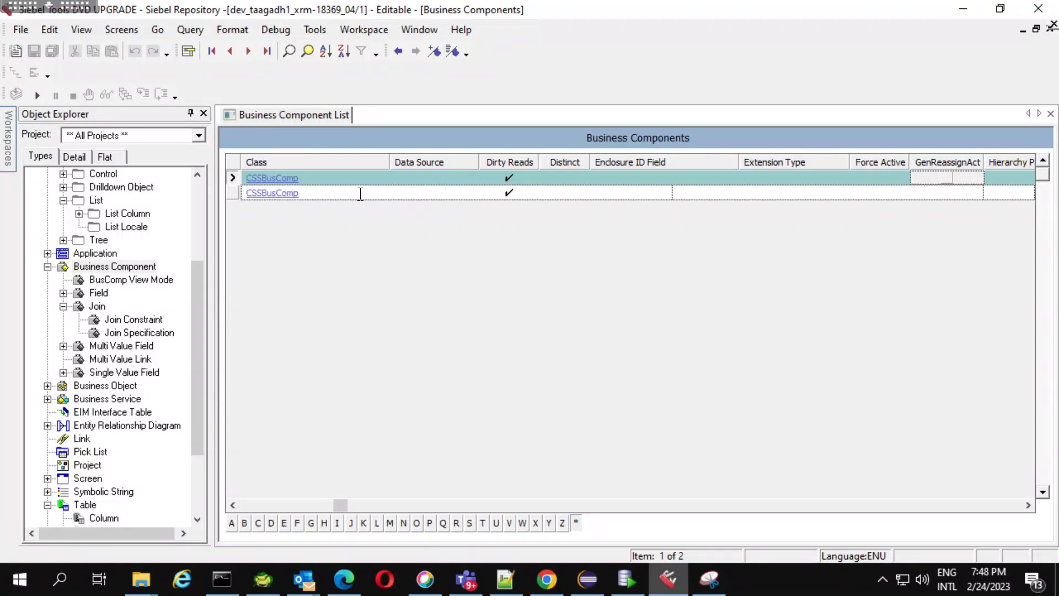
key("Tab")
key("Tab")
key("Tab")
key("Tab")
key("Tab")
key("Tab")
key("Tab")
key("Tab")
key("Tab")
key("Tab")
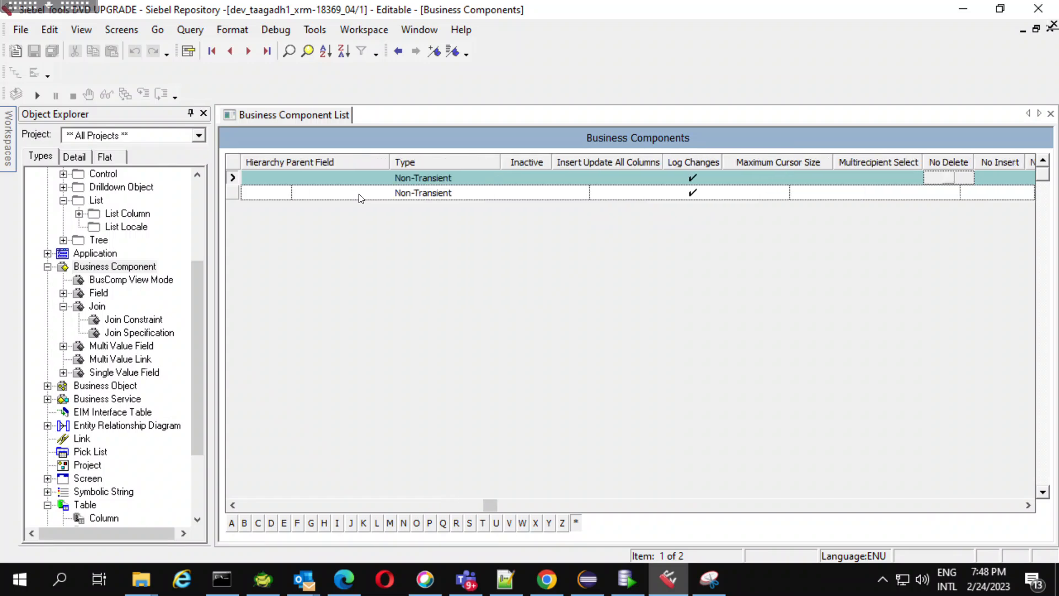
key("Tab")
key("Tab")
key("Tab")
key("Tab")
key("Tab")
key("Tab")
key("Tab")
key("Tab")
key("Tab")
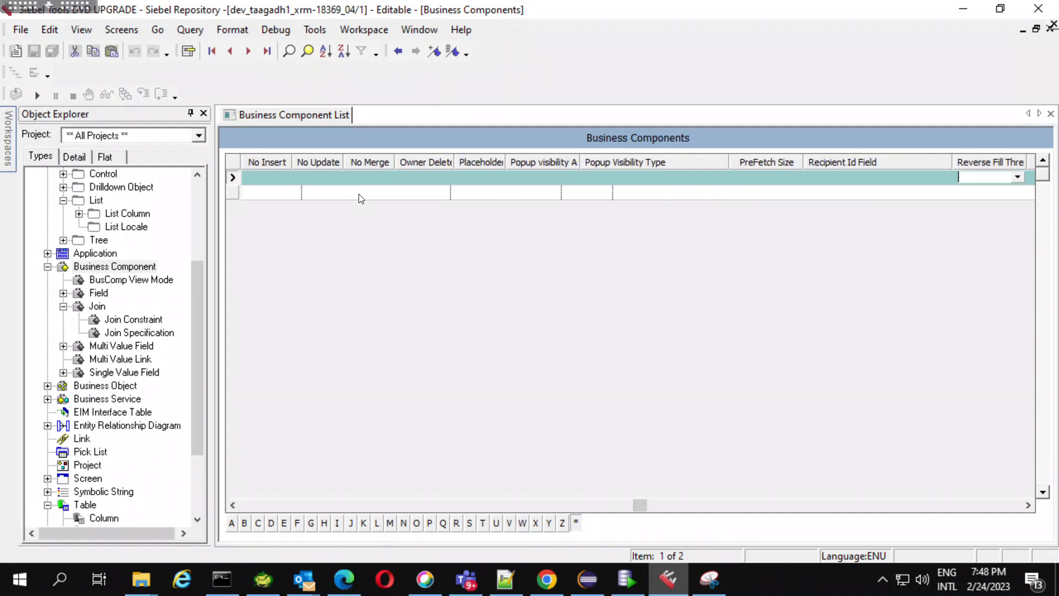
key("Tab")
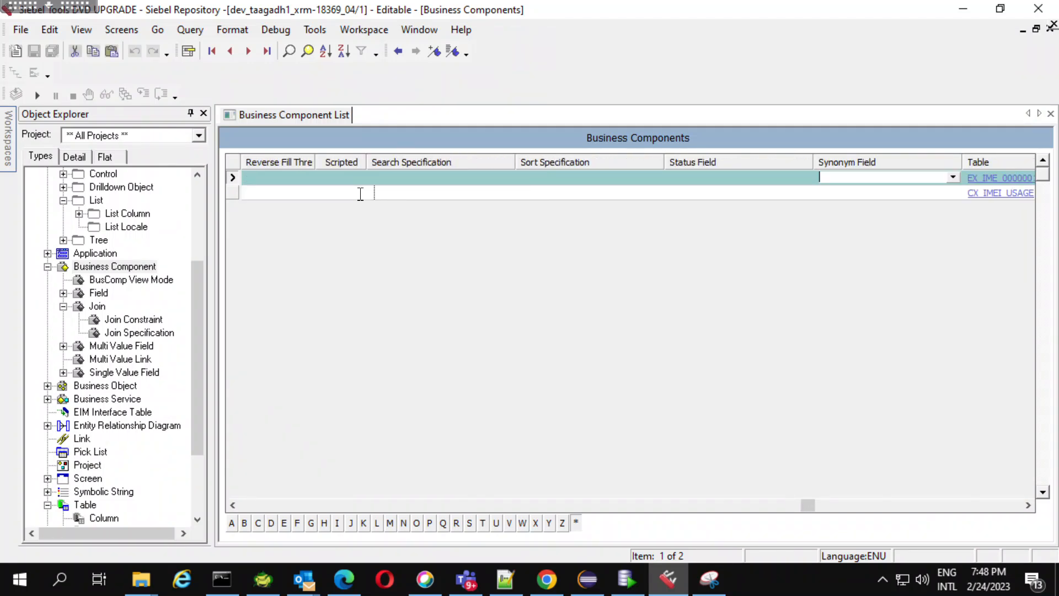
key("Tab")
key("Tab")
key("Tab")
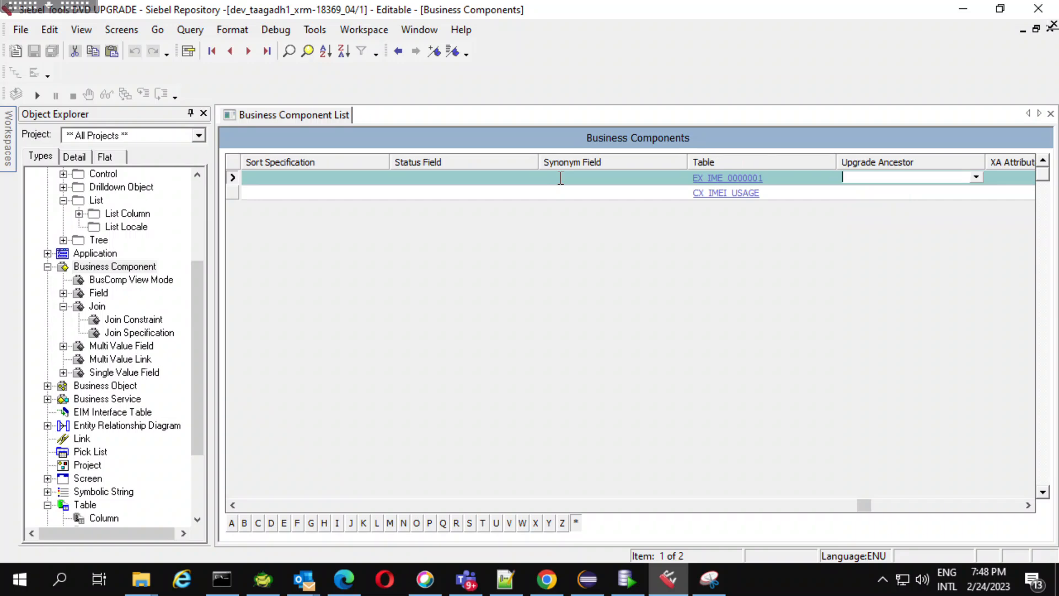
Show the IMEI Usage List Applet SCM record in the applet list, and check the implementation notes in Notepad++ before returning to Siebel Tools.
left_click_drag(196, 276, 164, 190)
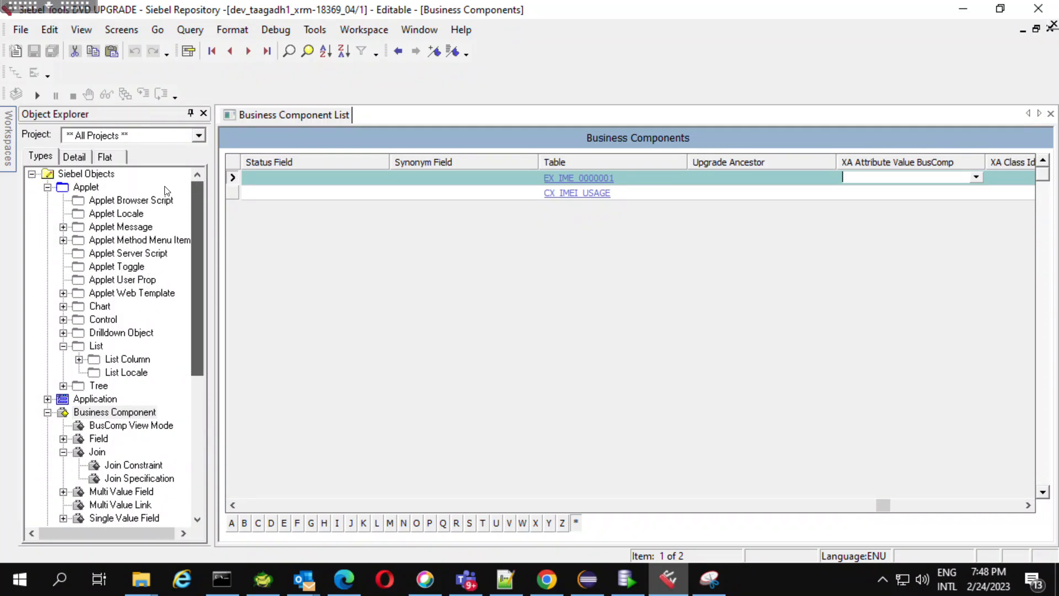
left_click(83, 188)
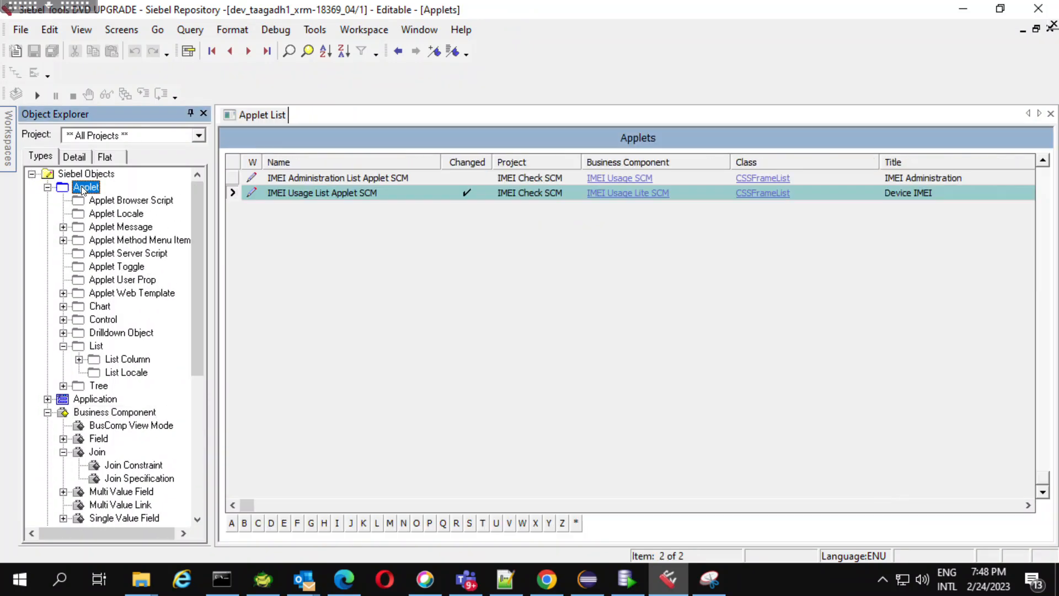
left_click(392, 197)
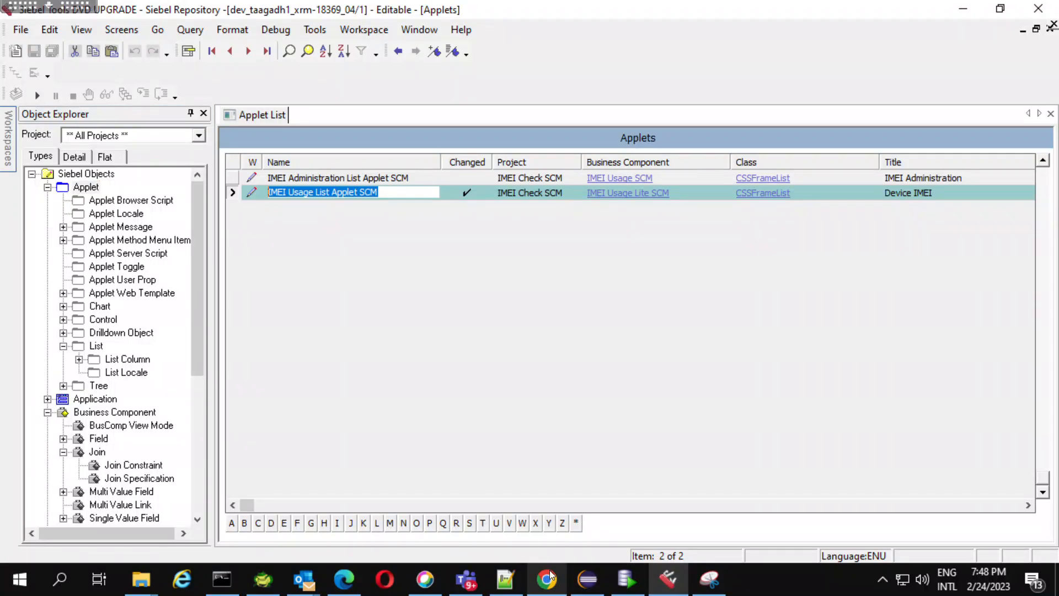
left_click(510, 584)
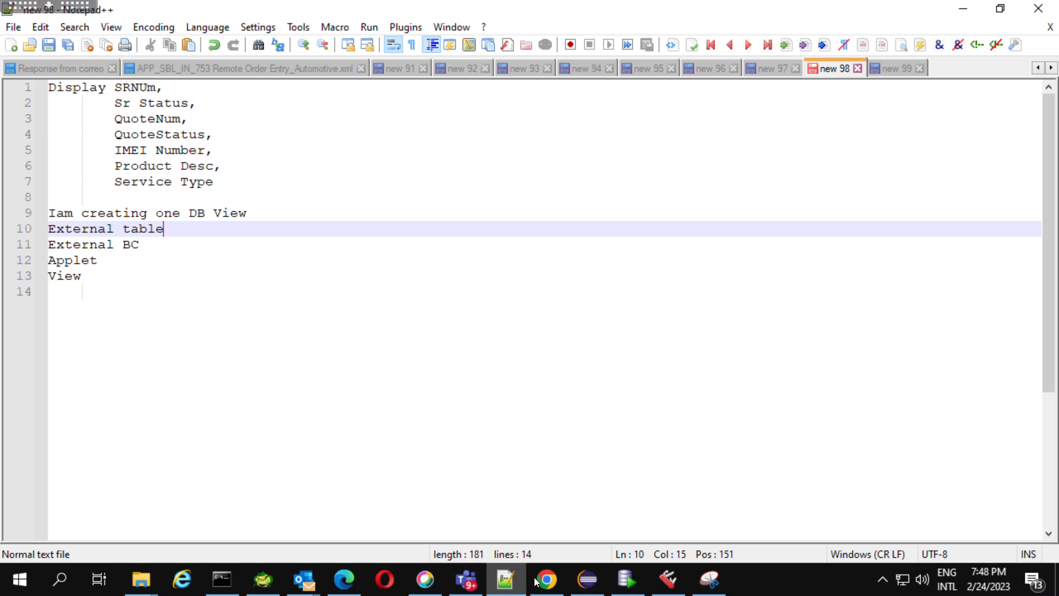
left_click(677, 586)
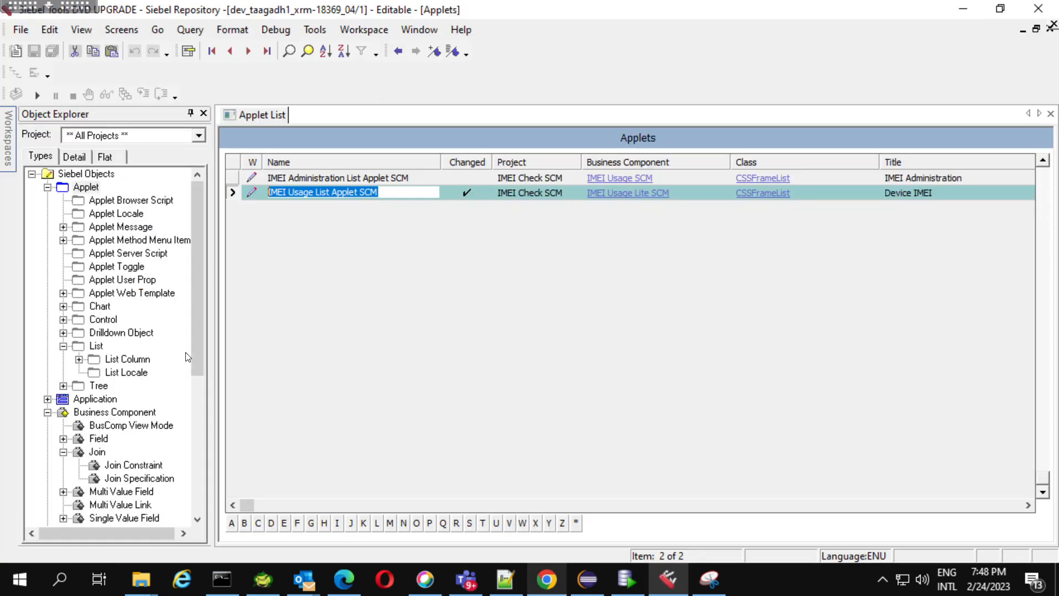
Query the view list for names matching IMEI*.
left_click_drag(200, 346, 205, 459)
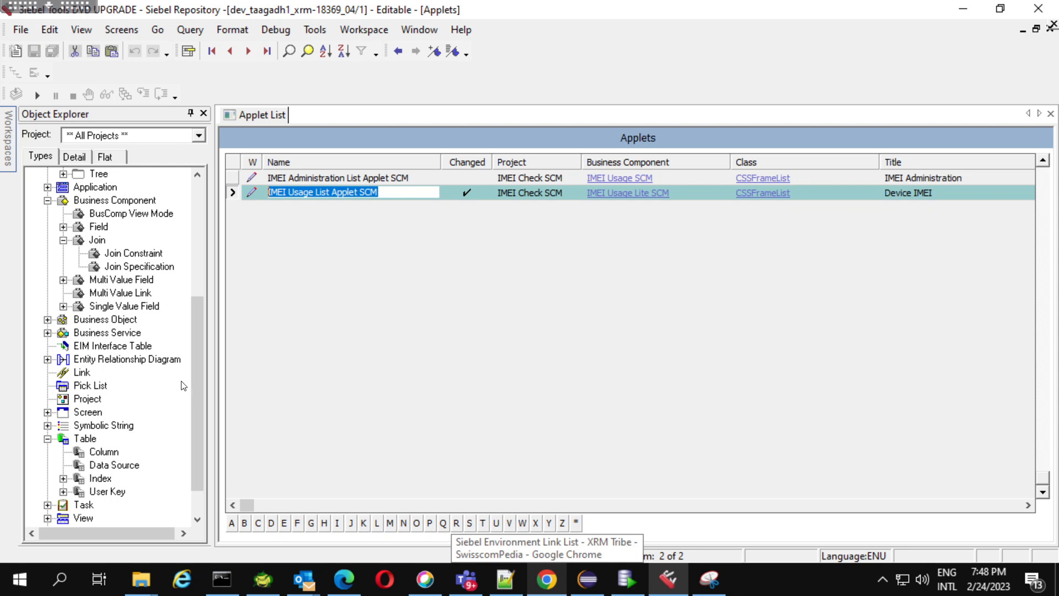
scroll(203, 436, "down", 1)
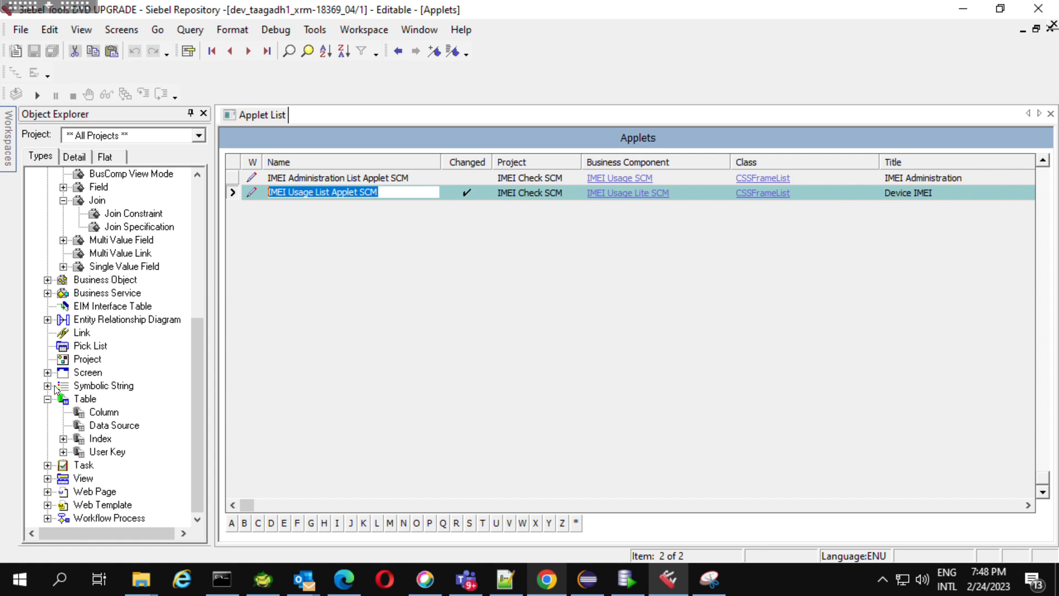
left_click(46, 479)
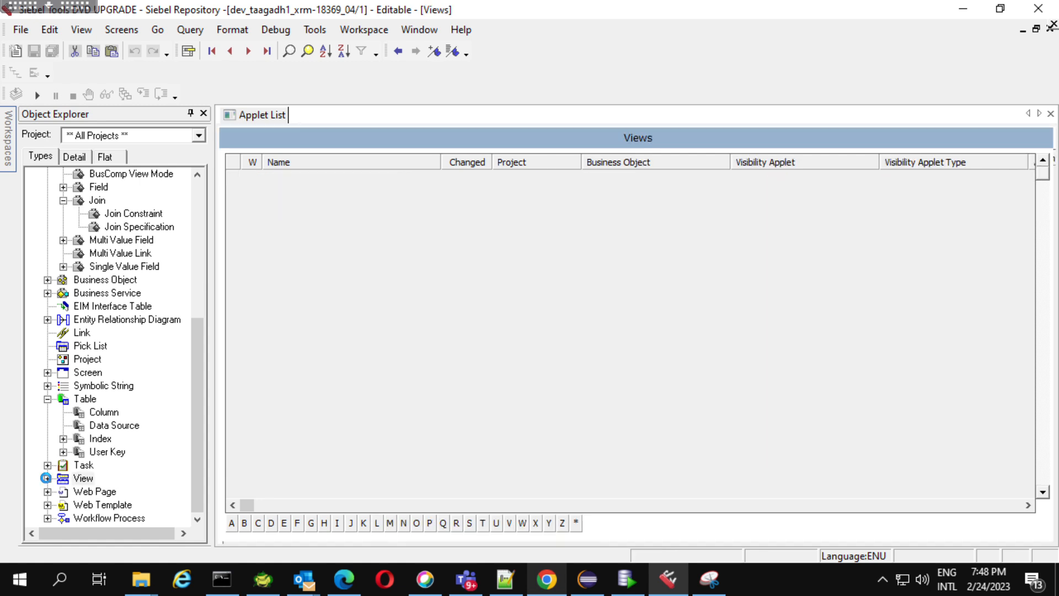
key("ctrl+q")
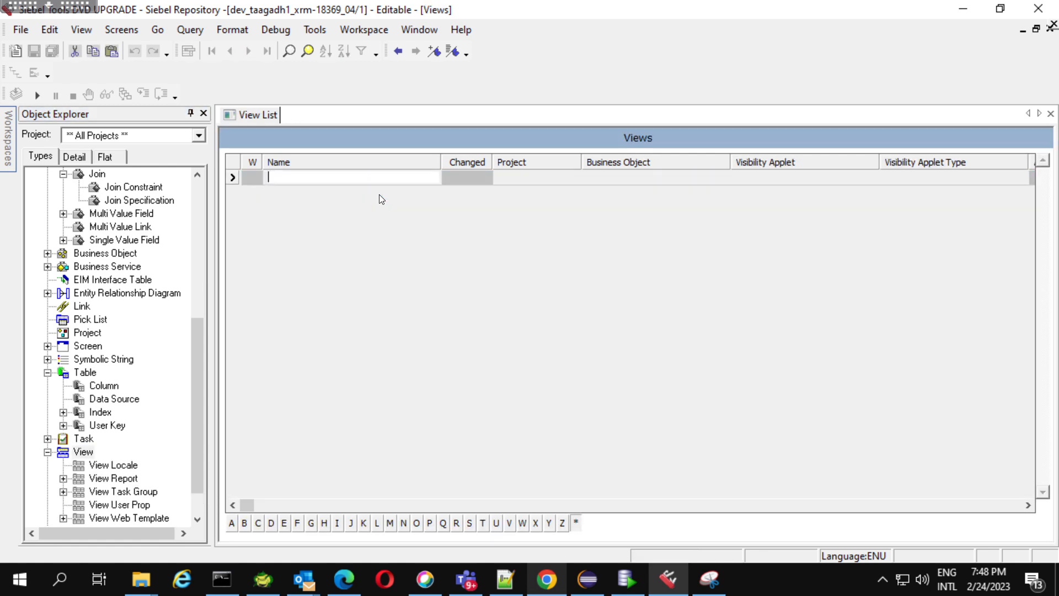
type("IMEI*")
key("Return")
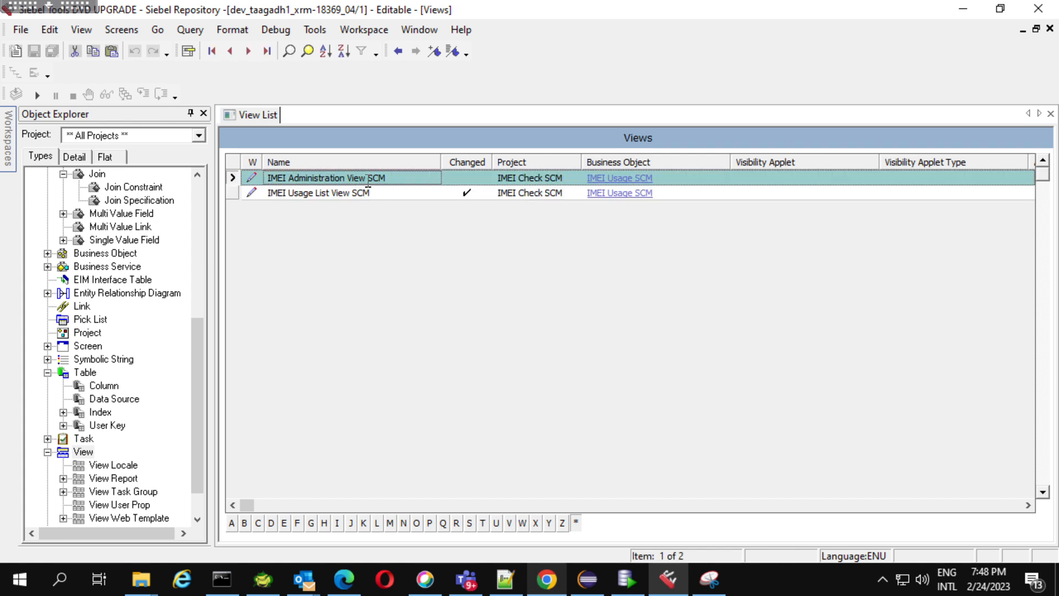
Examine the web template items of the IMEI Administration View SCM view.
left_click(368, 180)
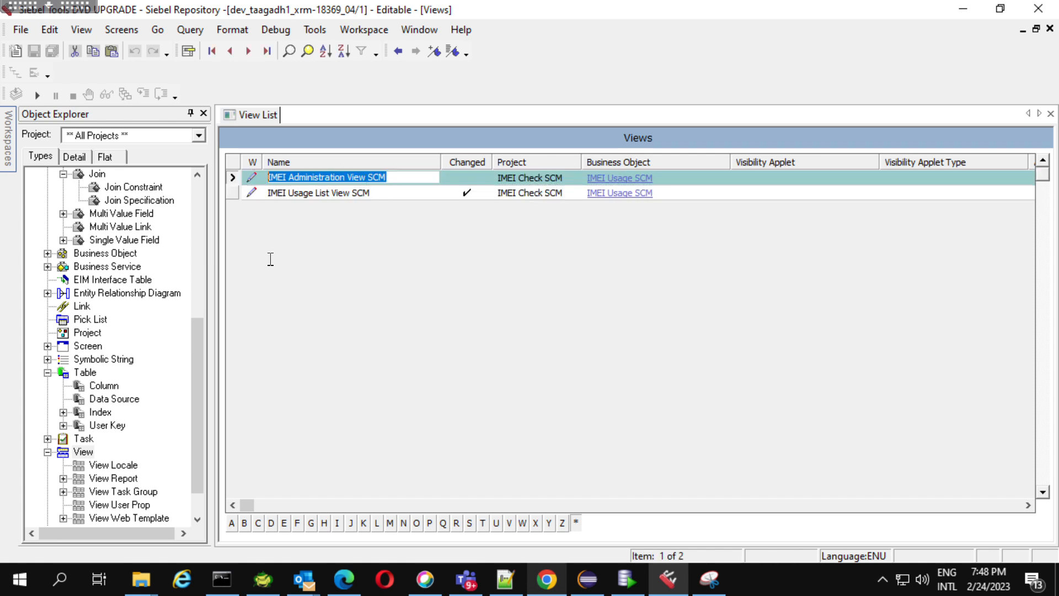
left_click(63, 520)
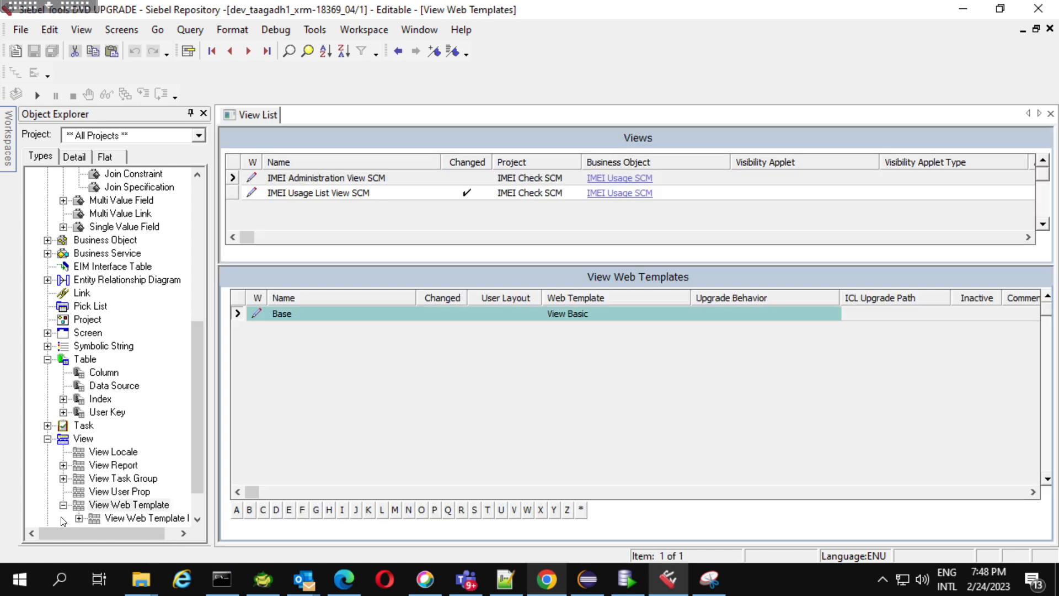
left_click(142, 518)
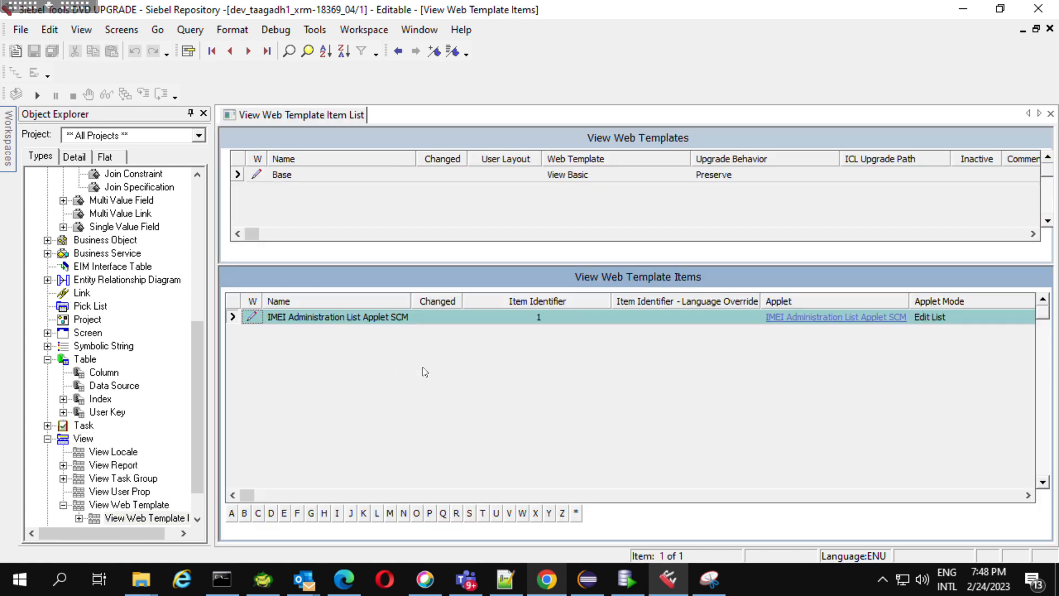
left_click_drag(203, 335, 190, 191)
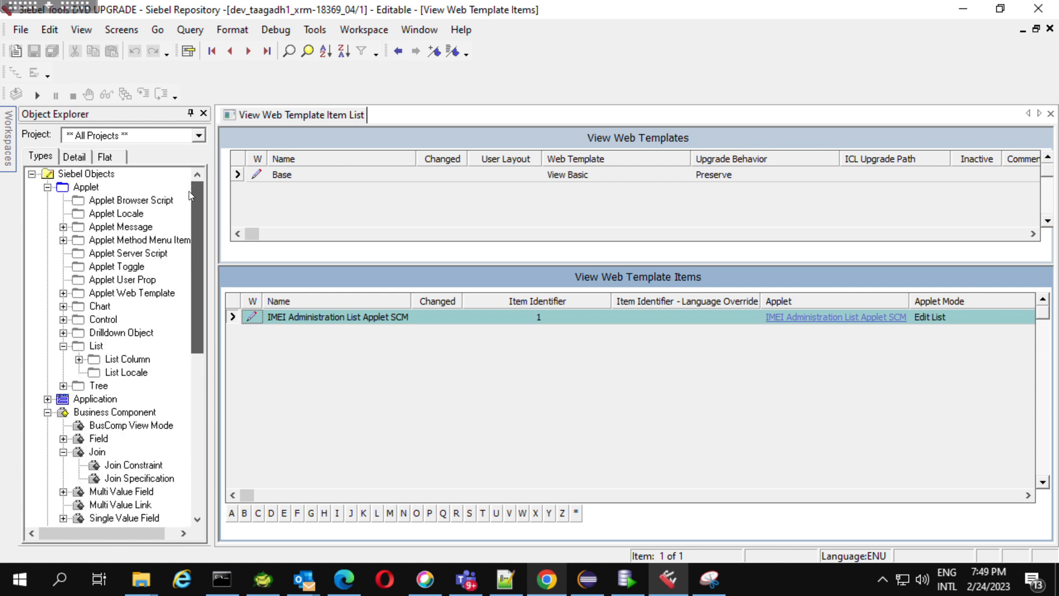
Switch to Symphony in Chrome, return to the Device IMEI view and start a new query there.
left_click(545, 581)
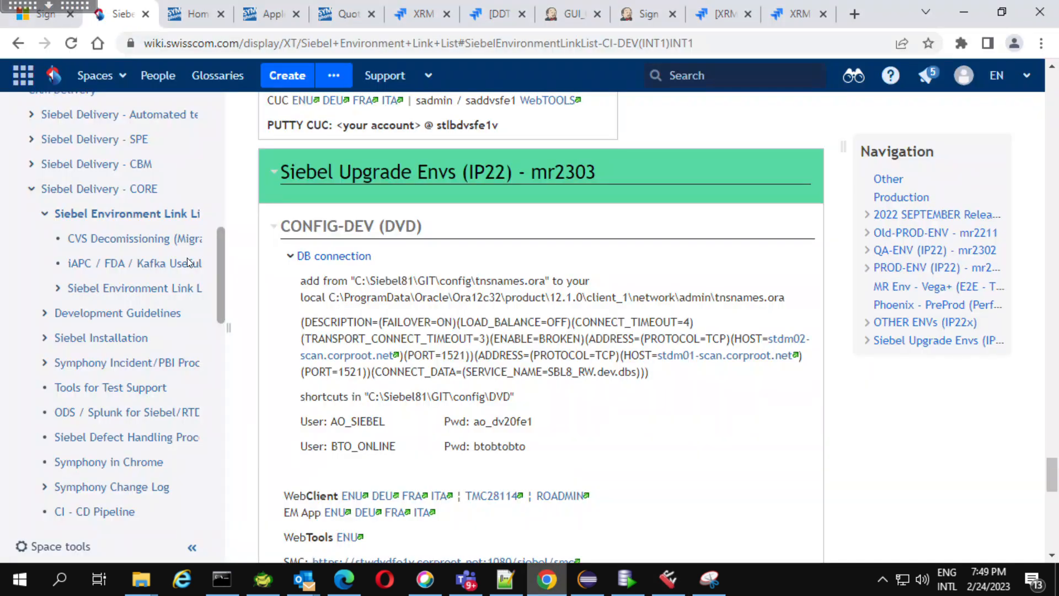
left_click(333, 15)
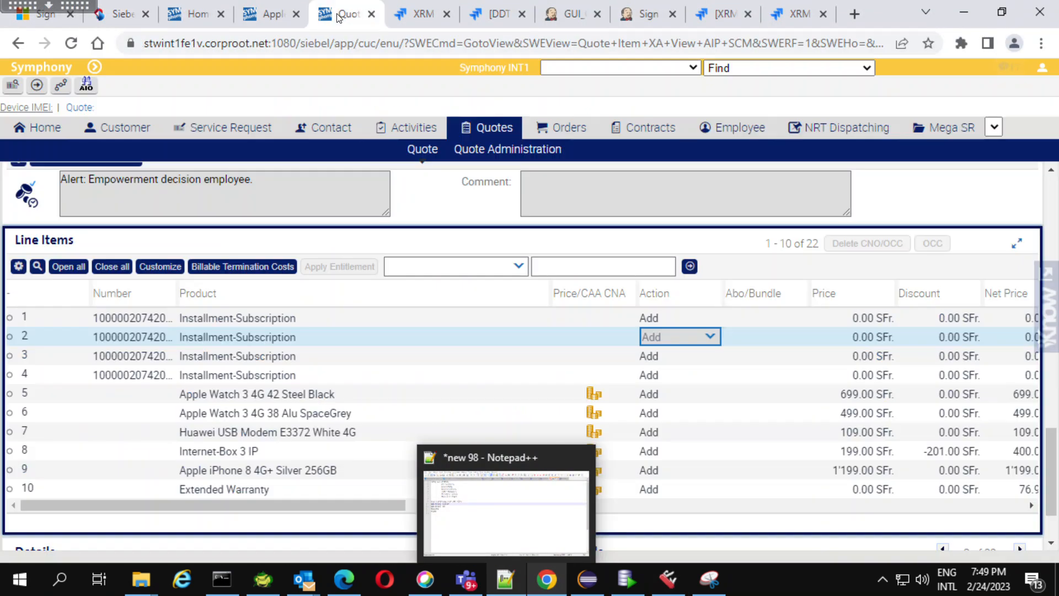
left_click(39, 108)
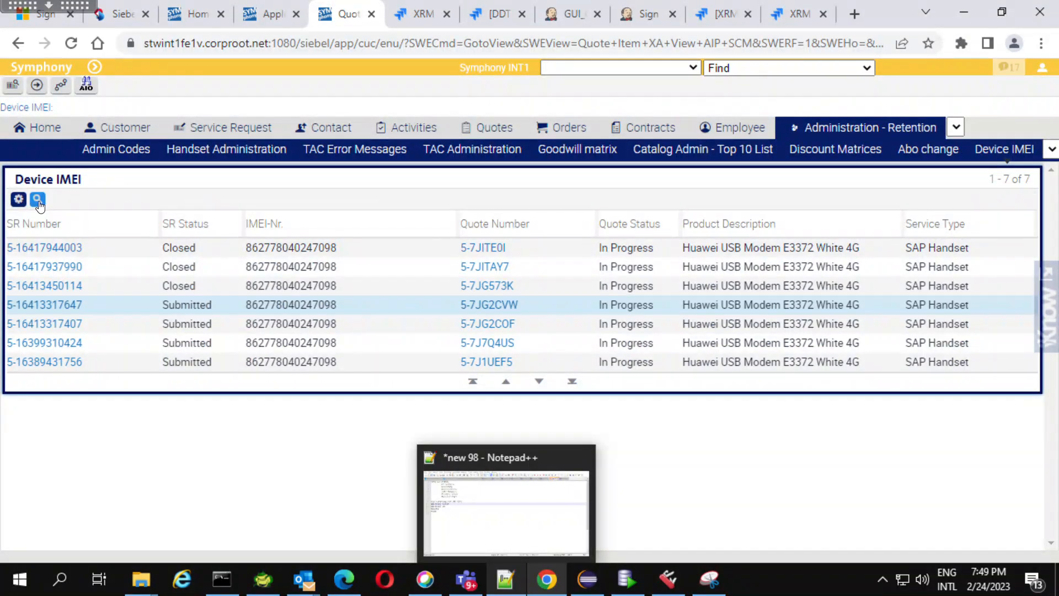
left_click(37, 200)
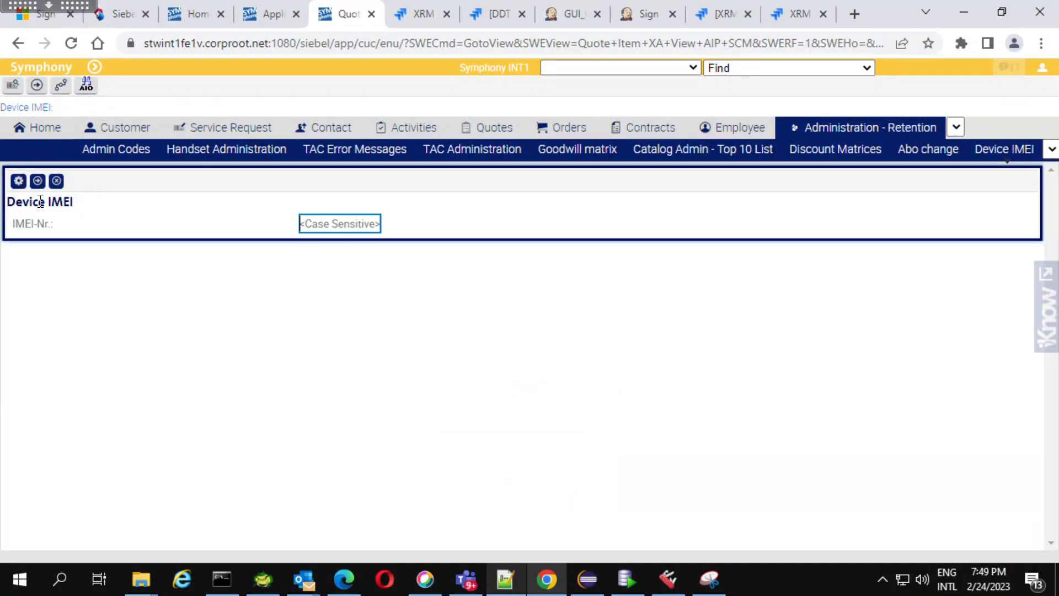
Switch to Siebel Web Tools and display the applet list.
left_click(271, 8)
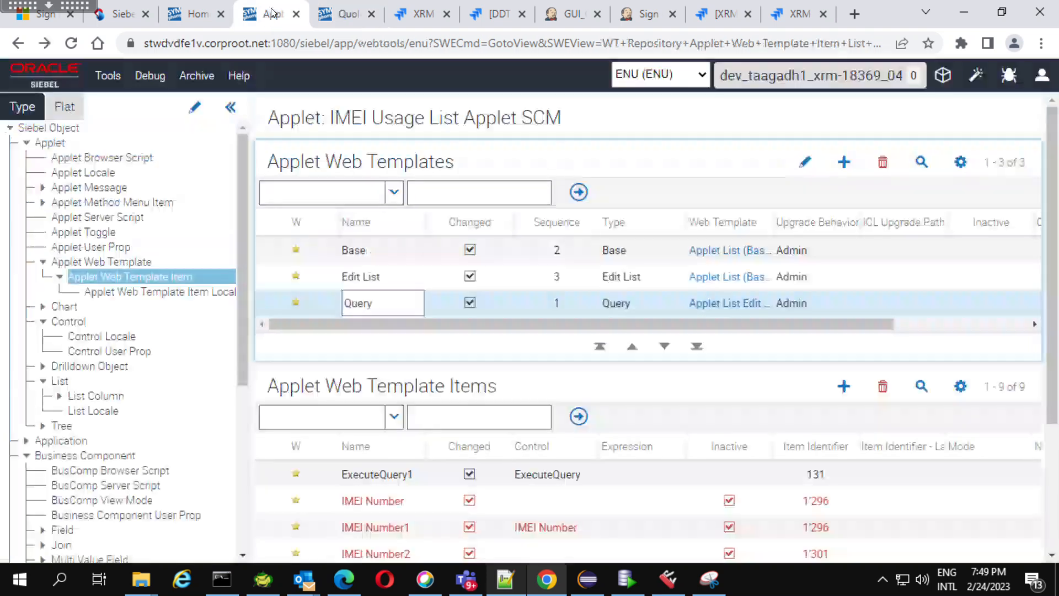
left_click(49, 142)
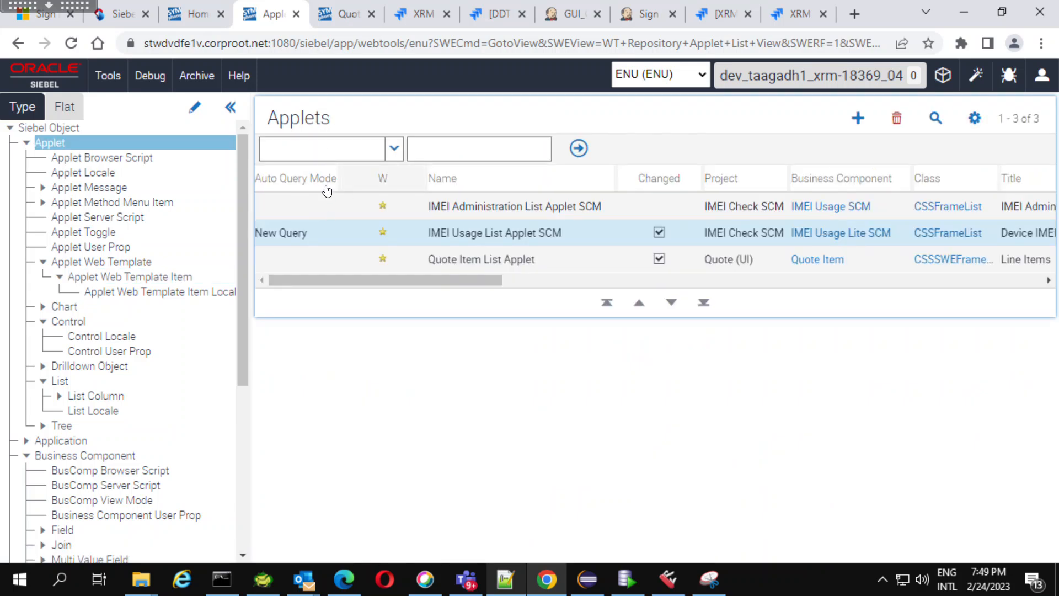
Check the Auto Query Mode of IMEI Usage List Applet SCM, then switch to Symphony and run the Device IMEI query without criteria.
left_click(332, 238)
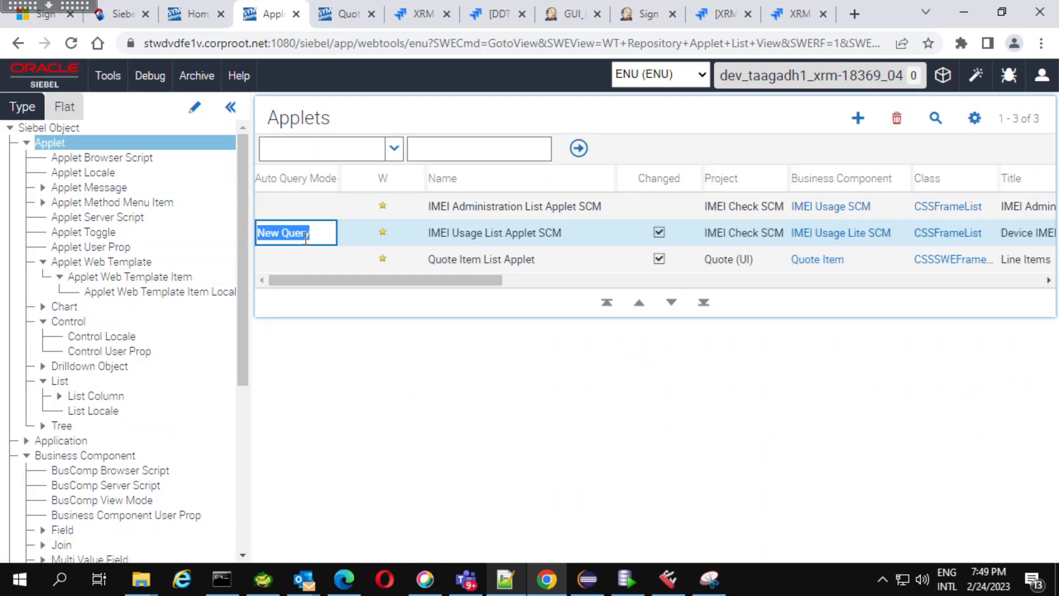
left_click(338, 16)
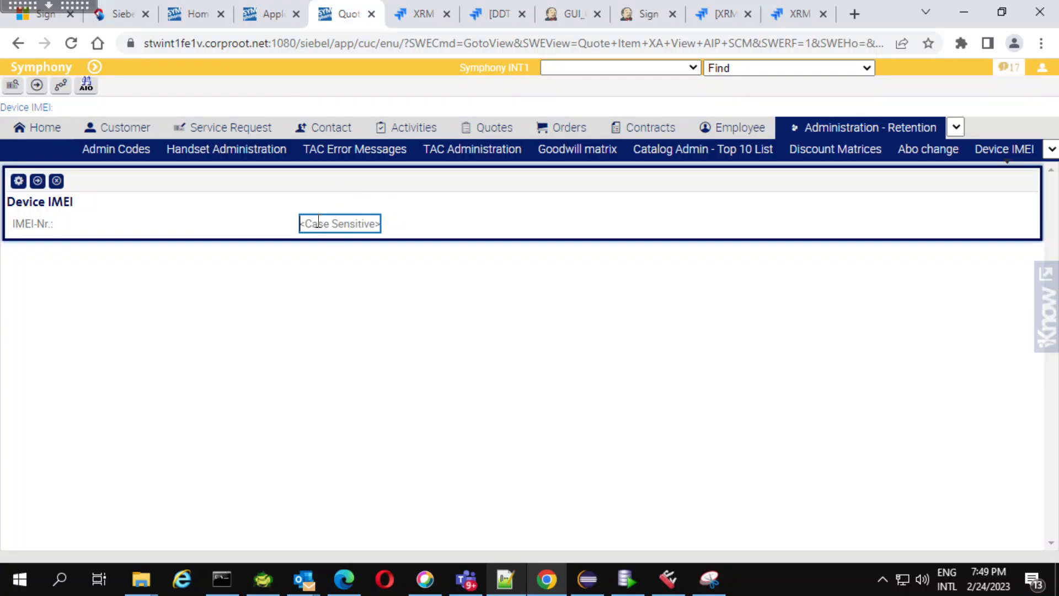
key("Return")
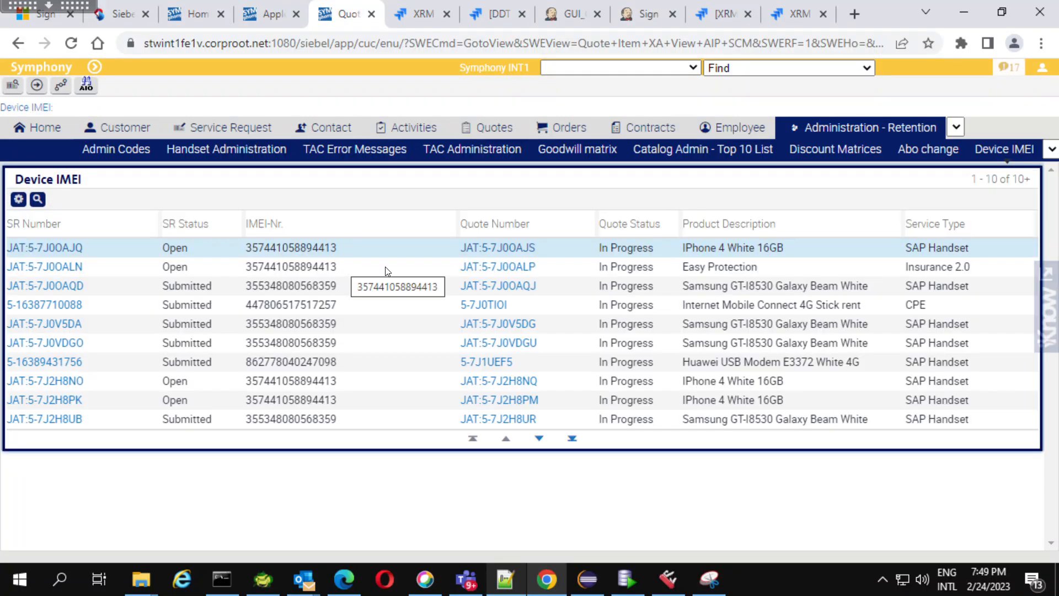
left_click(385, 266)
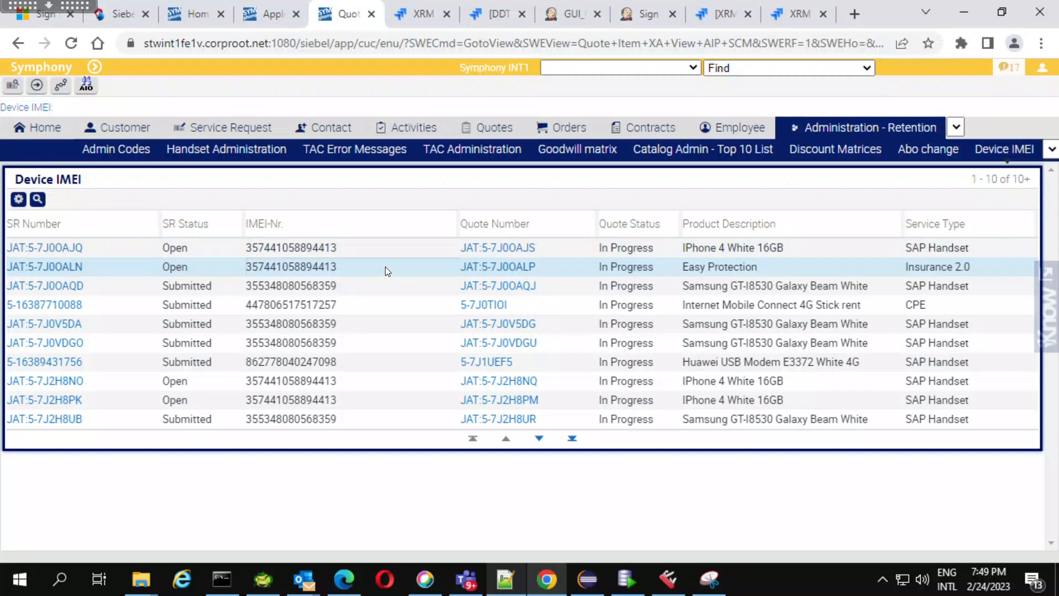
Switch to the new 98 notes in Notepad++ to review the listed objects, and minimize the remote desktop session.
left_click(263, 18)
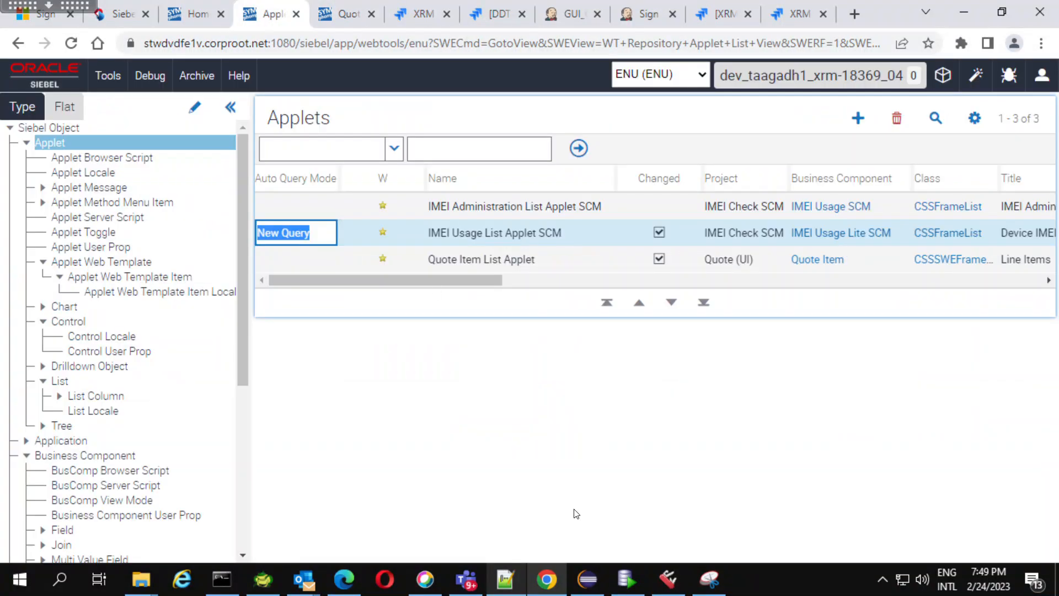
left_click(506, 584)
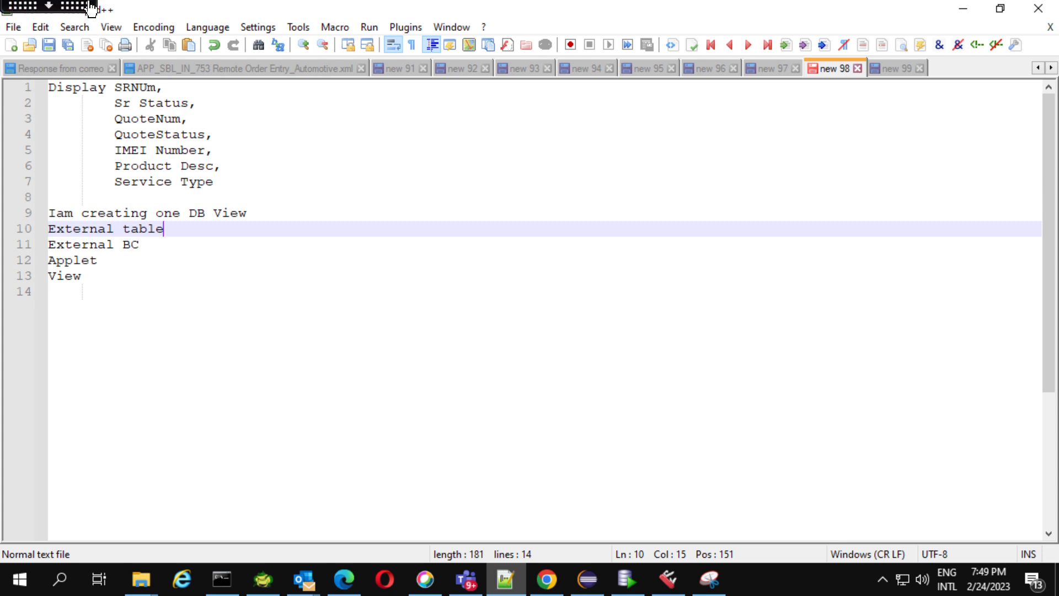
left_click(48, 6)
left_click(35, 14)
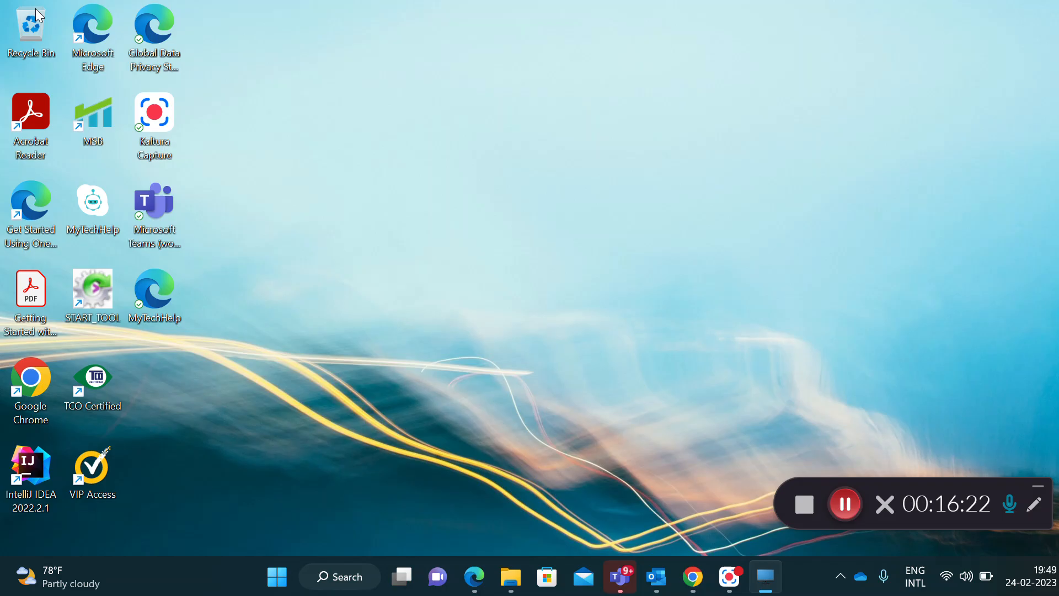